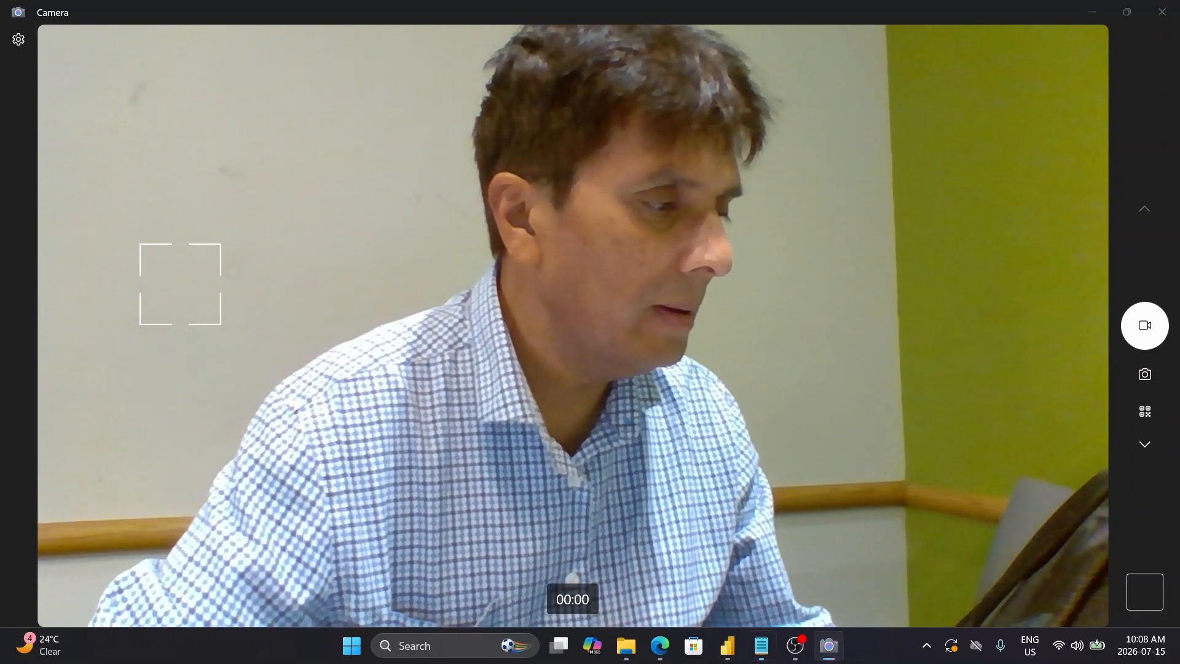
Switch from the Camera to the Power BI report and inspect its encounters and procedures queries in Power Query
key(alt+Tab)
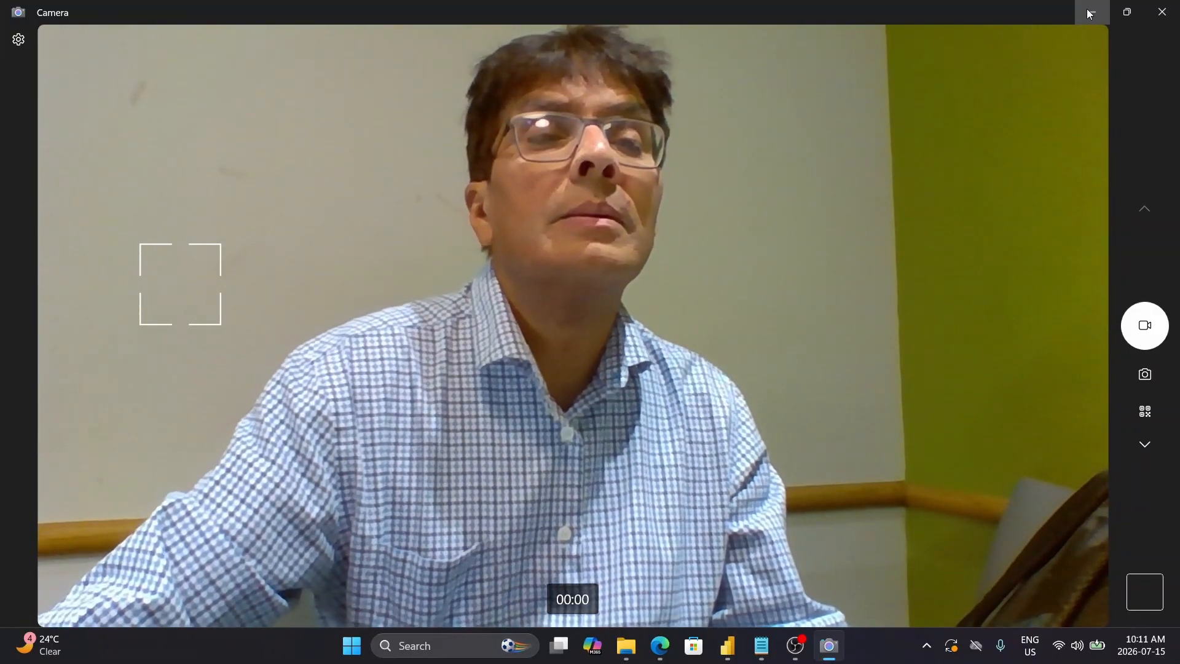
click(1091, 13)
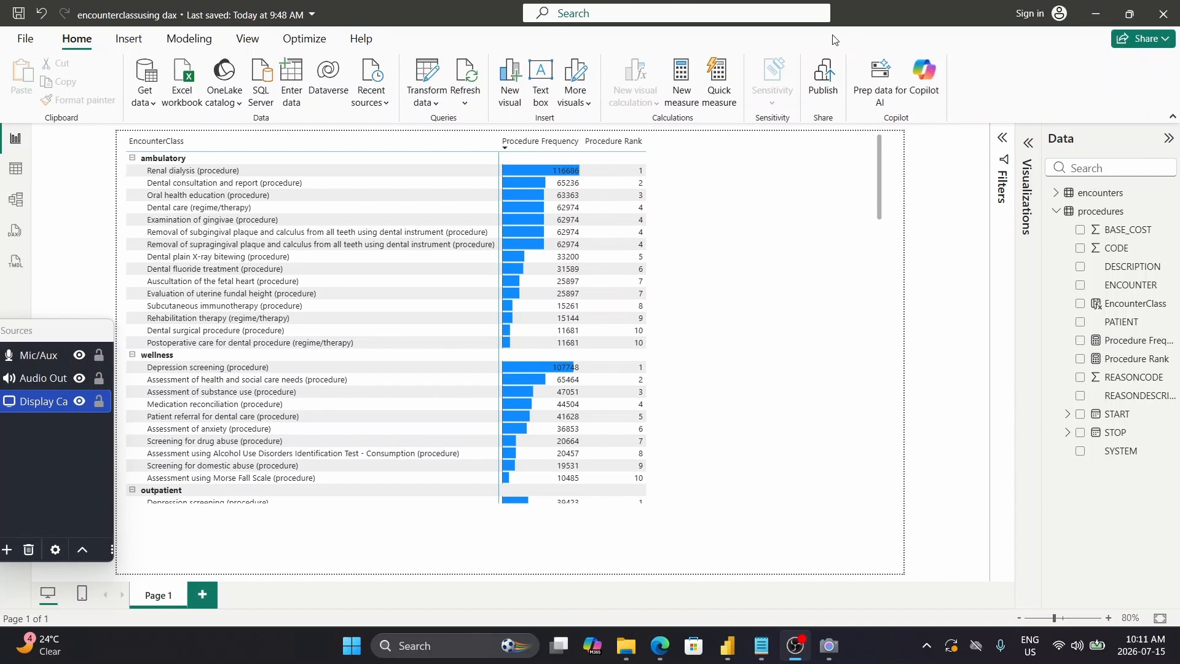
click(67, 253)
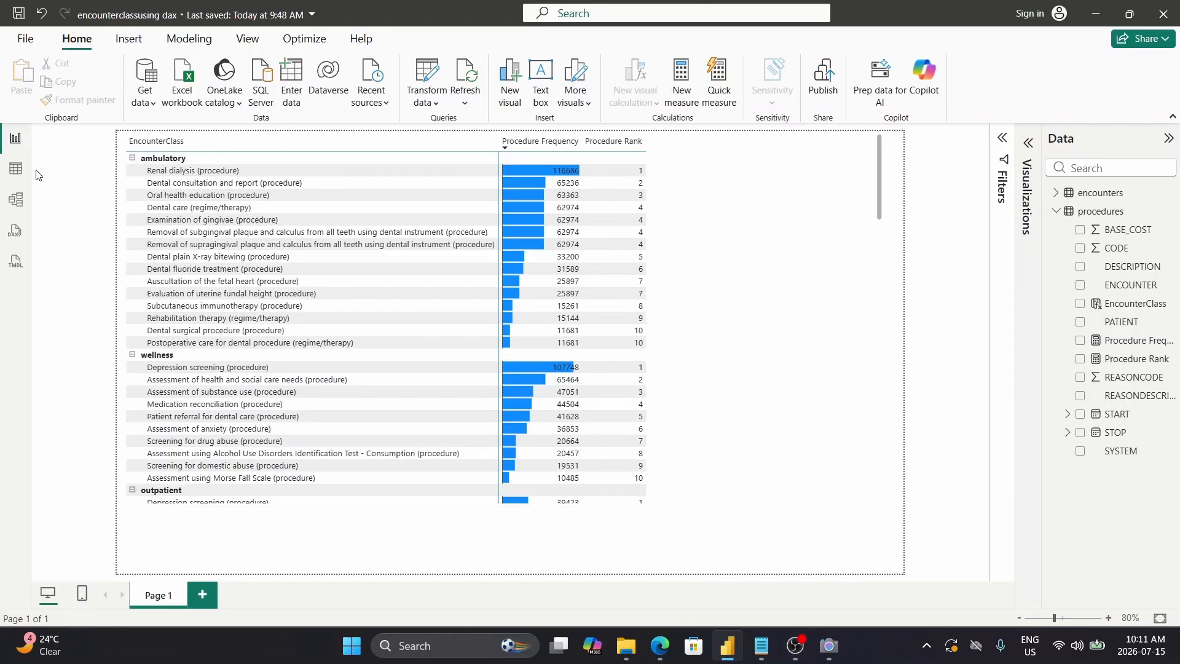
click(434, 72)
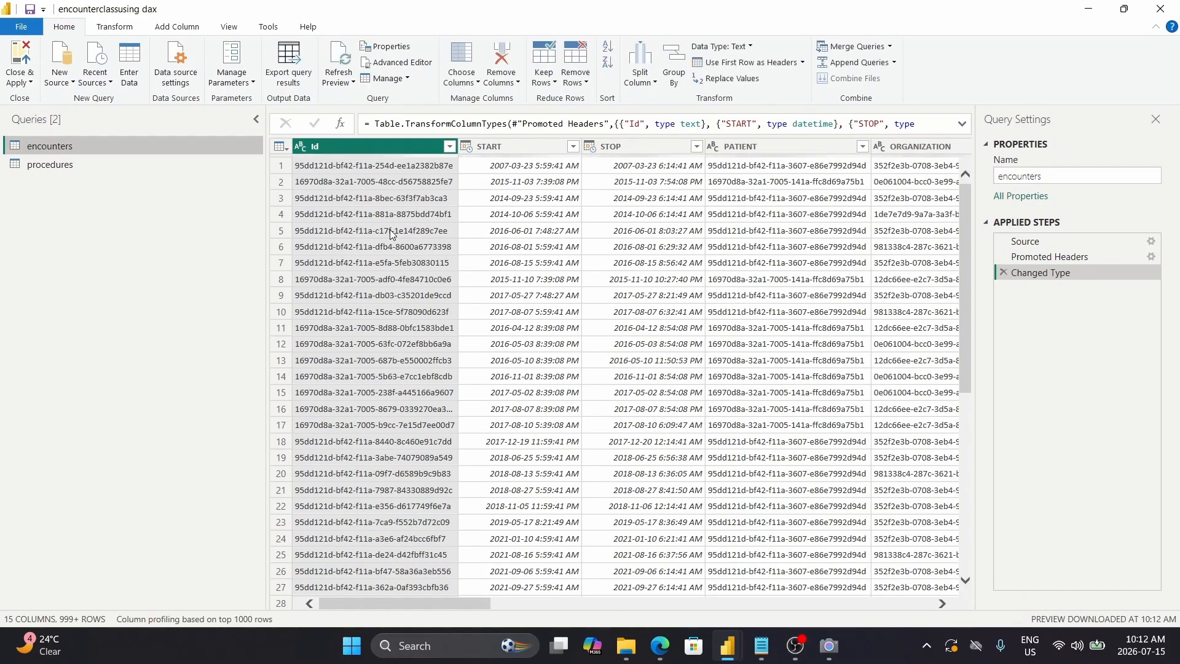
click(45, 165)
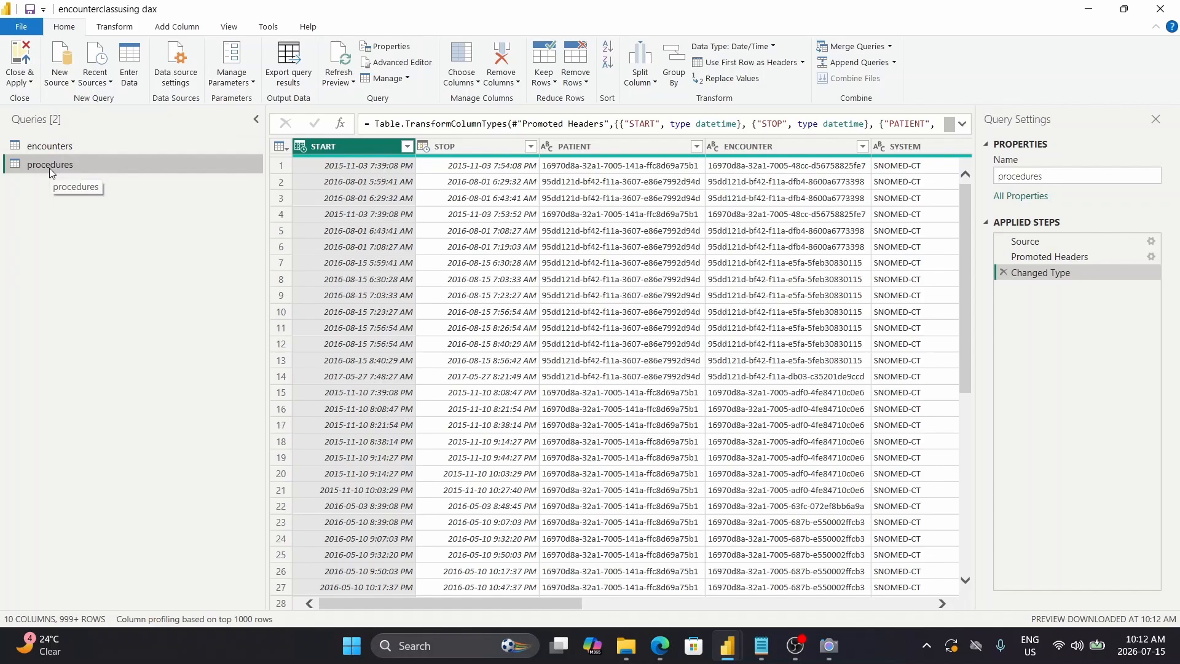
click(18, 58)
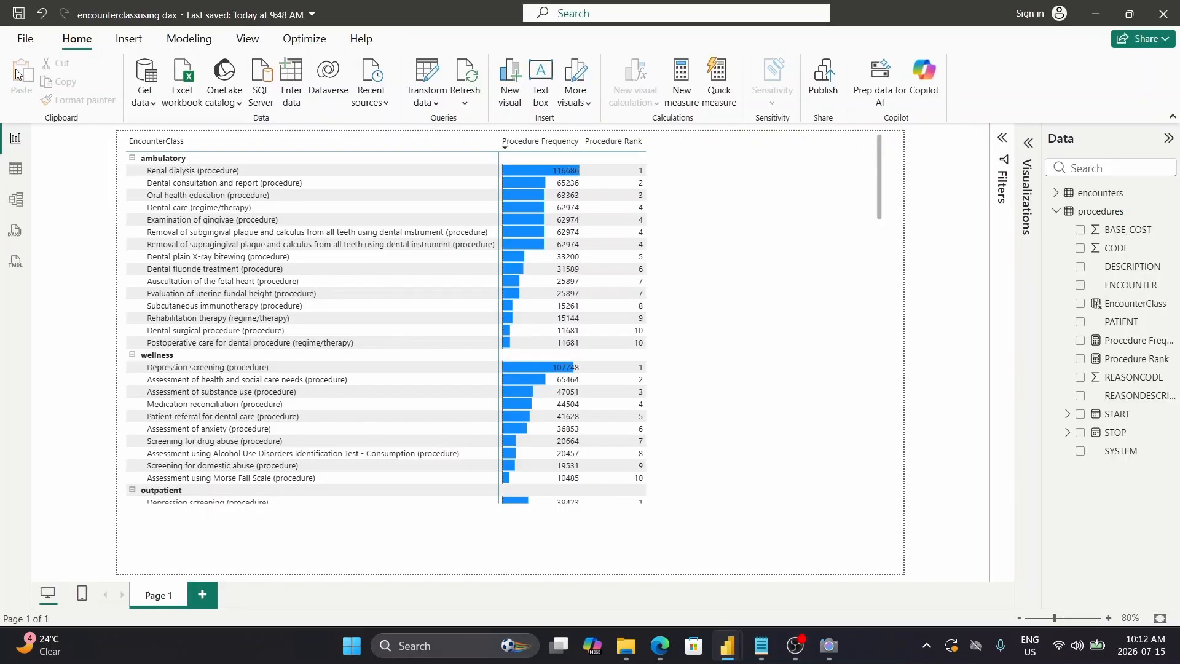
In the data model, move the procedures table farther from encounters and inspect the relationship joining them
click(16, 200)
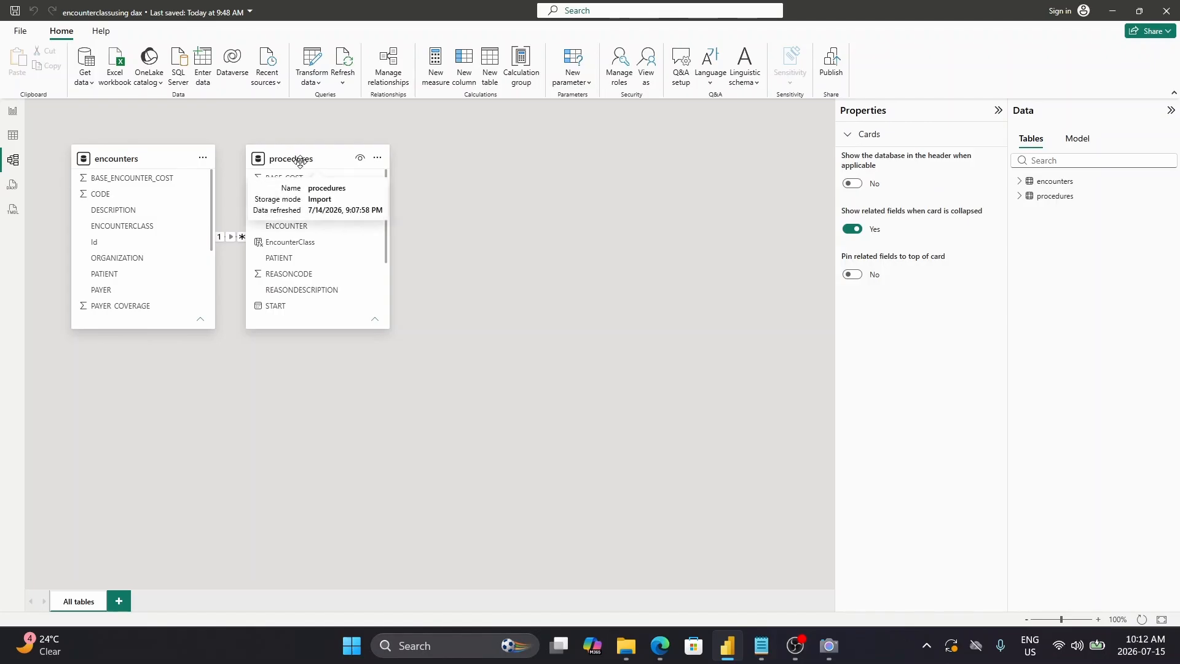
drag(301, 161, 395, 162)
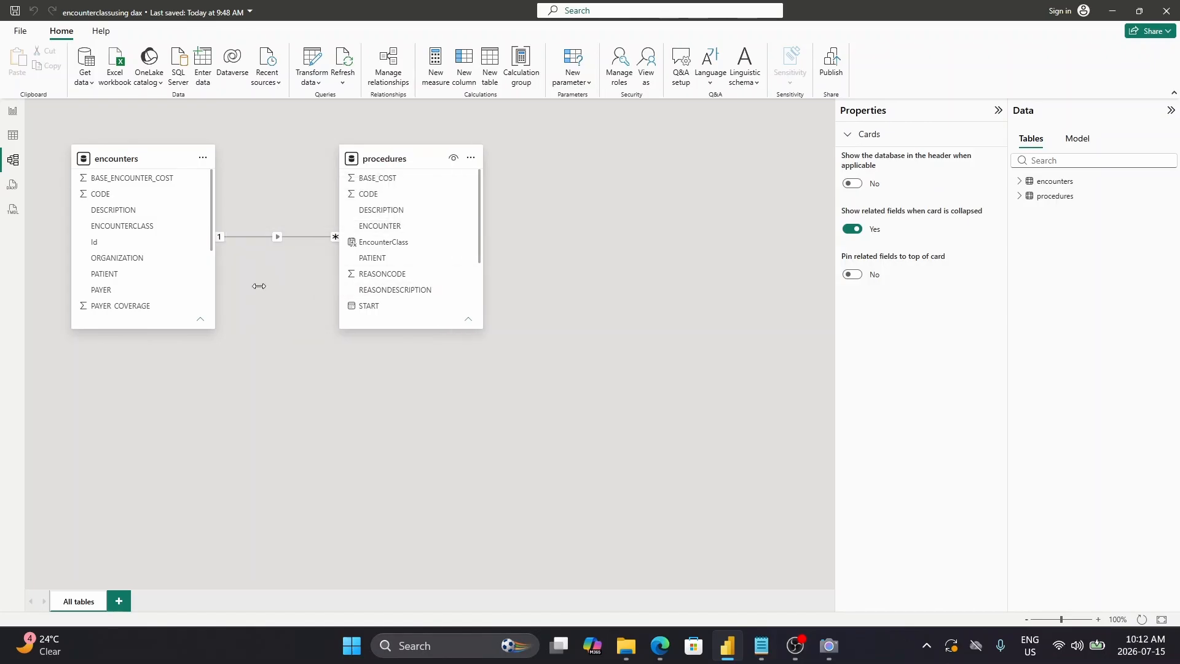
click(256, 236)
double_click(257, 236)
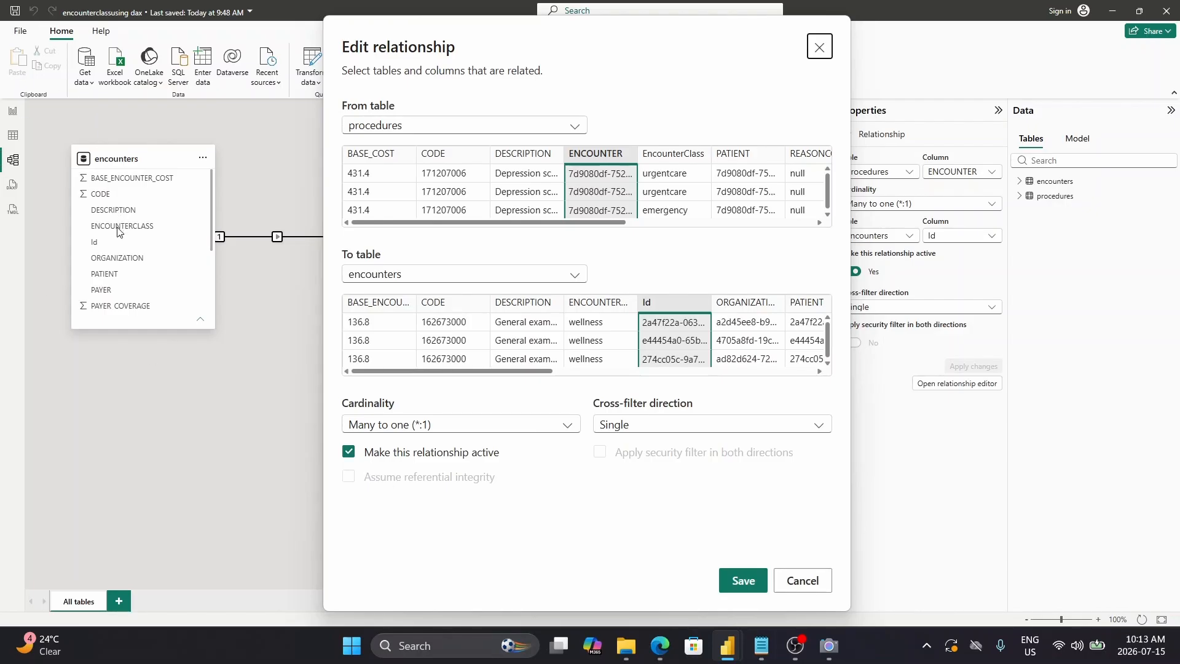
click(820, 47)
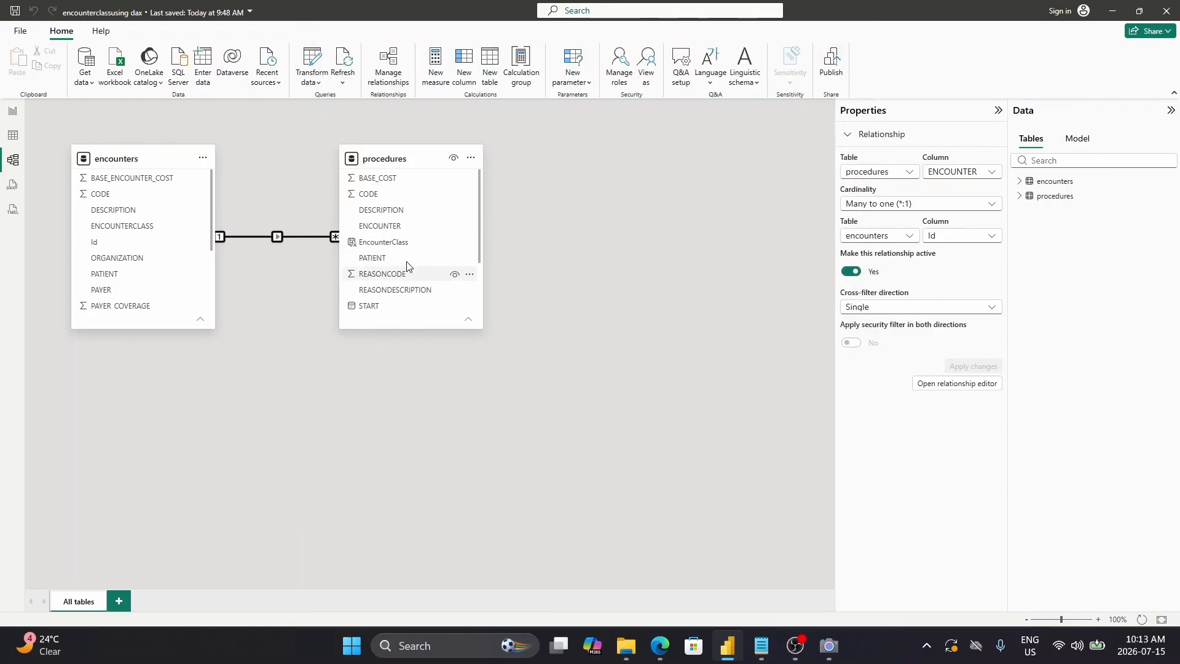
Reopen the relationship's settings and widen the procedures ENCOUNTER column to compare its values with the encounters Id column
double_click(302, 238)
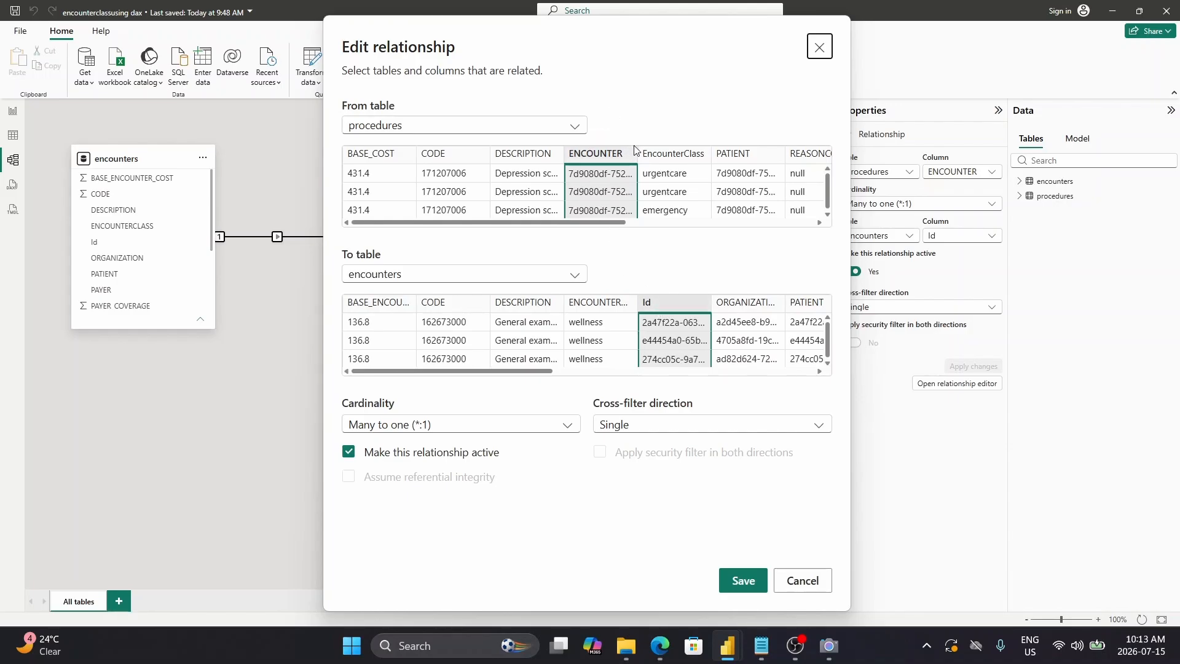
drag(637, 150, 676, 150)
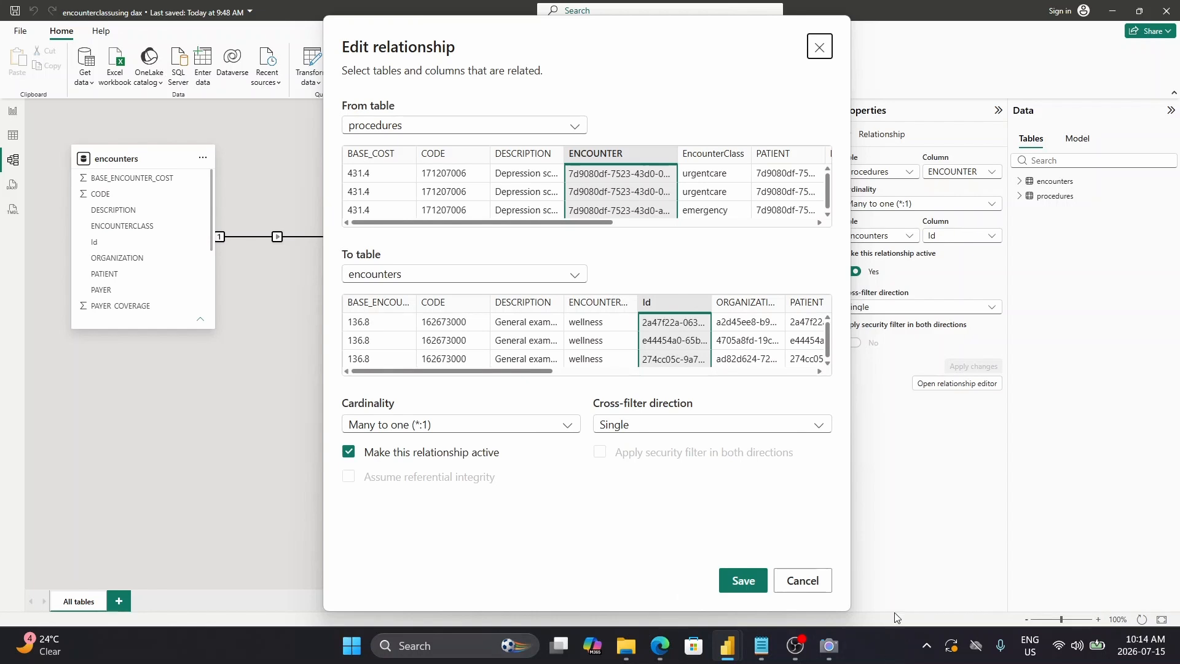
click(811, 586)
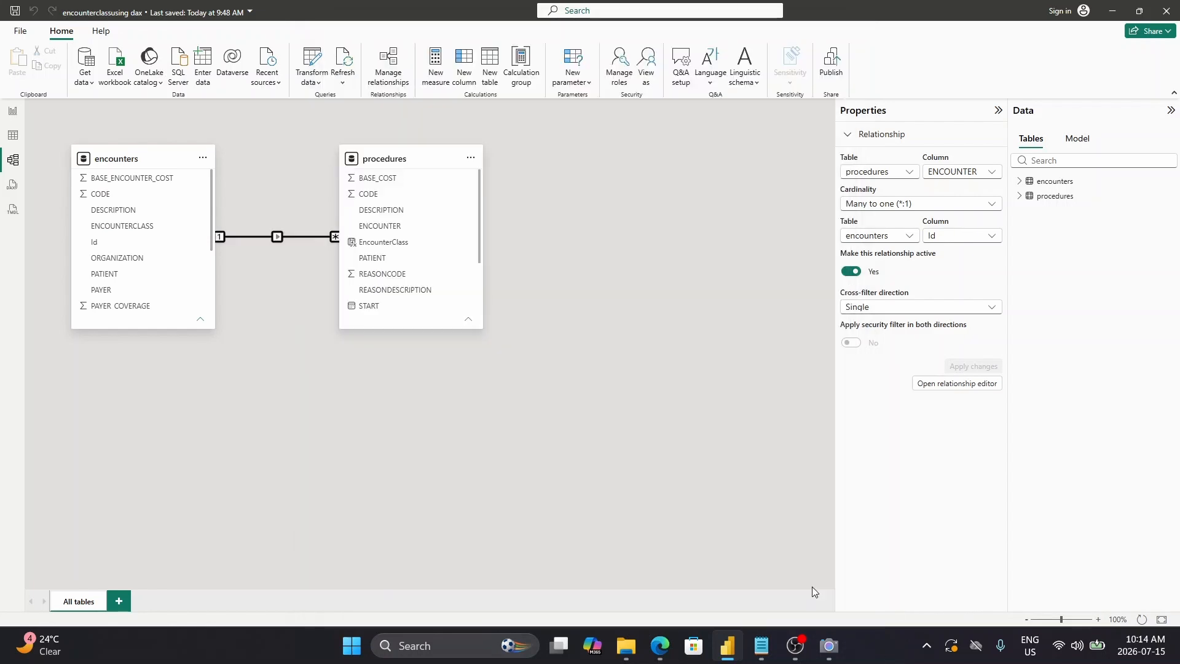
Return to the report and examine the ranked procedures and their frequencies under each encounter class in the matrix
click(10, 113)
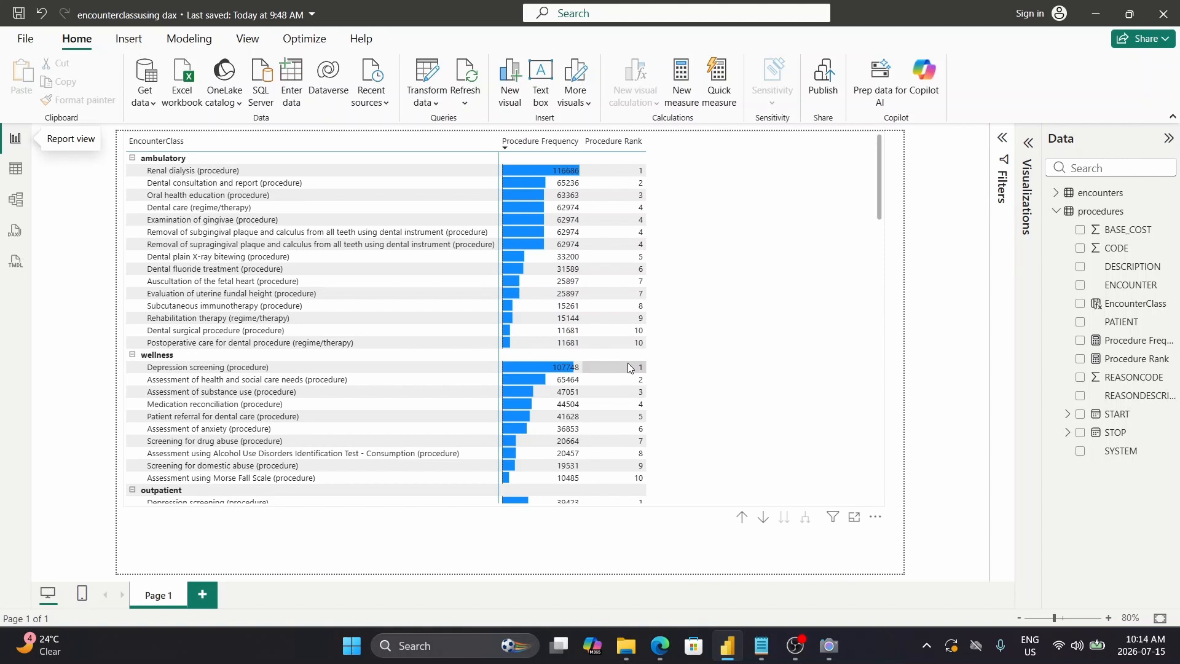
scroll(742, 257, down, 3)
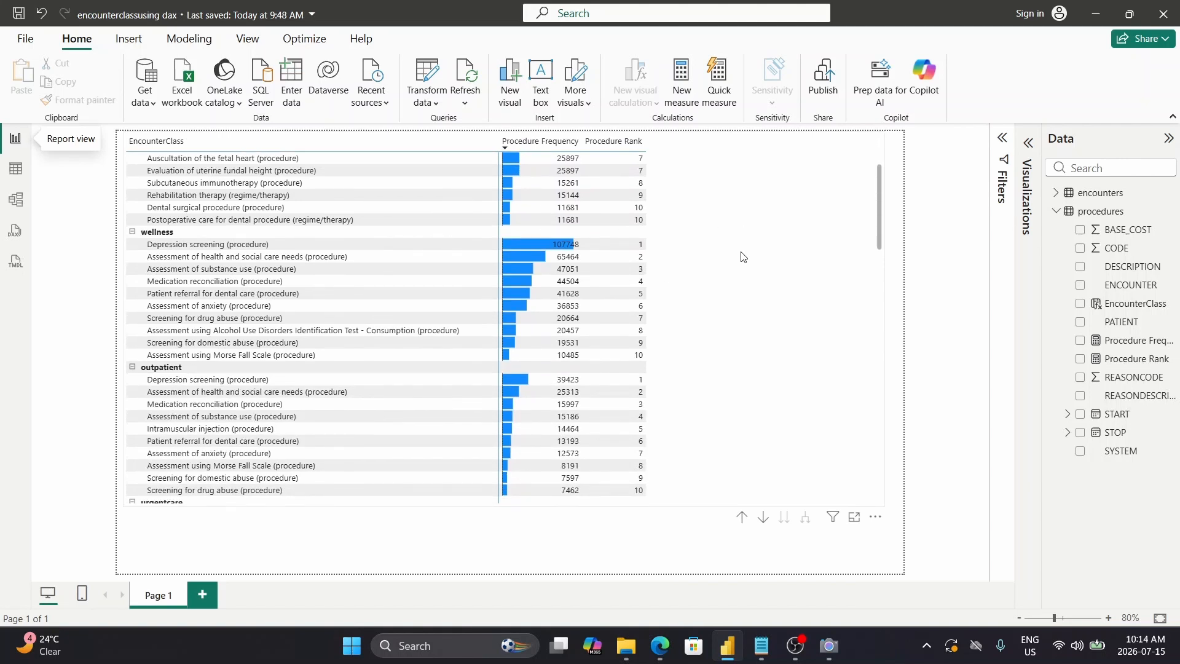
scroll(742, 257, down, 3)
scroll(742, 257, down, 4)
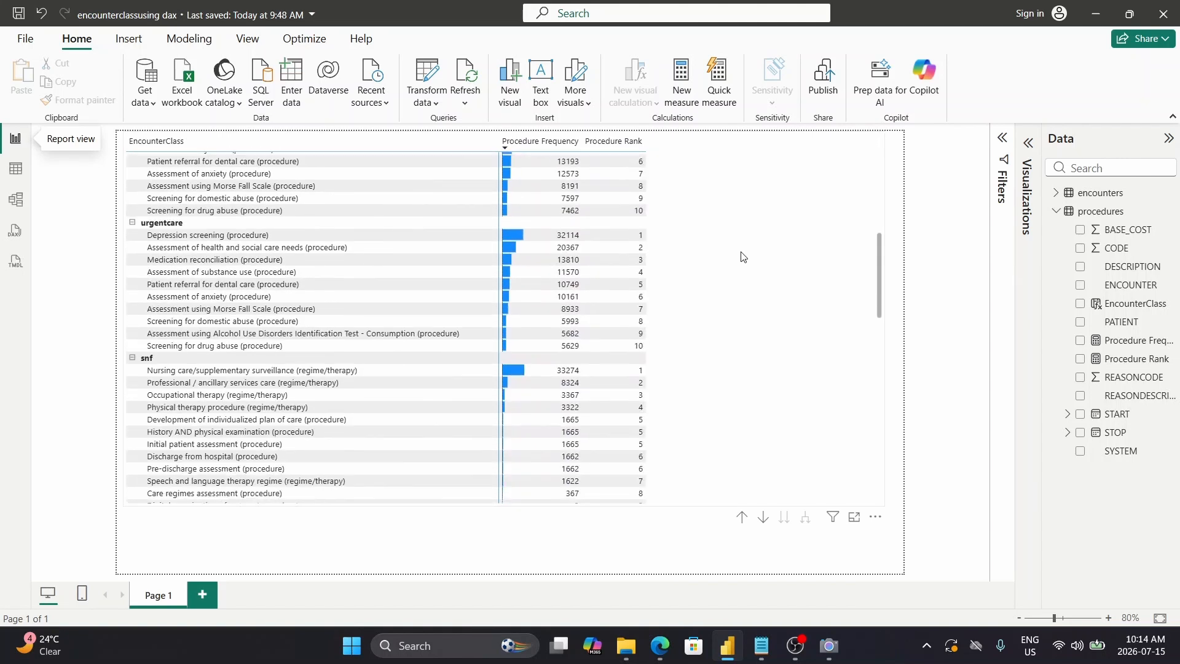
scroll(742, 257, down, 3)
scroll(742, 257, down, 5)
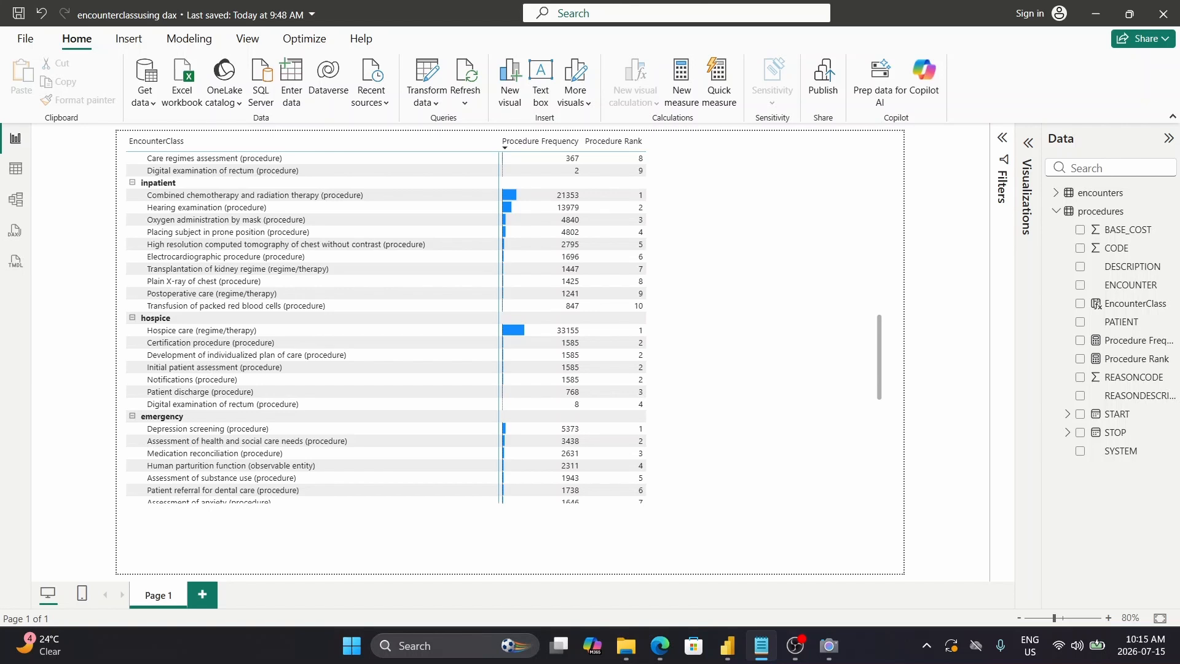
key(alt+Tab)
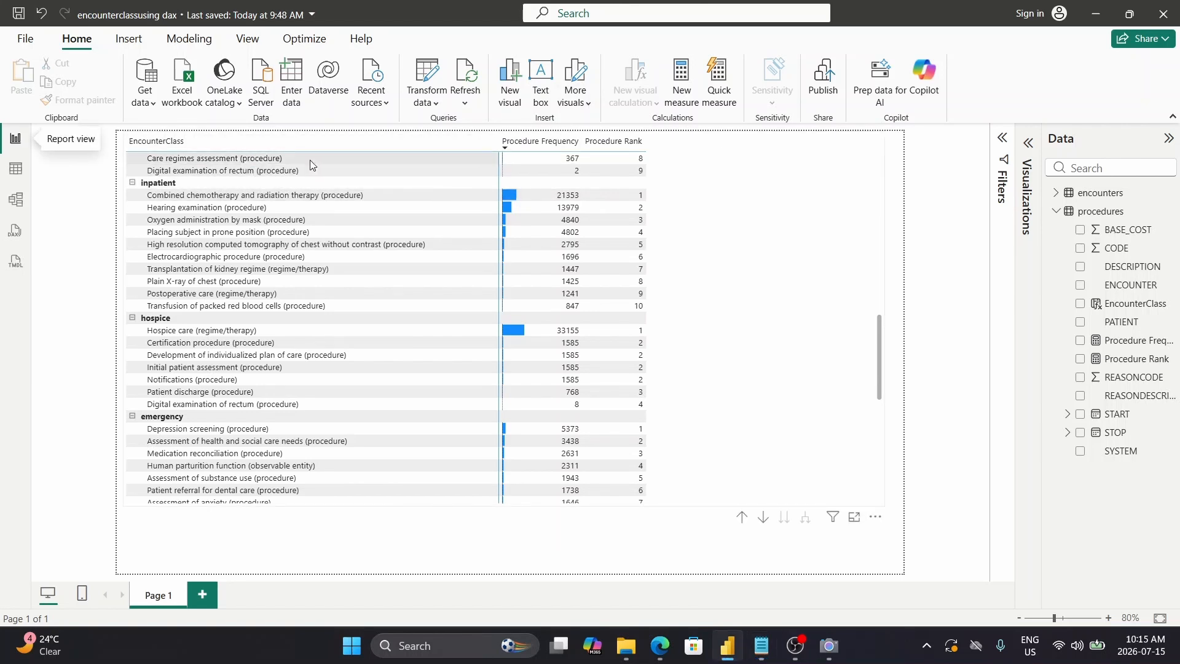
scroll(756, 359, up, 10)
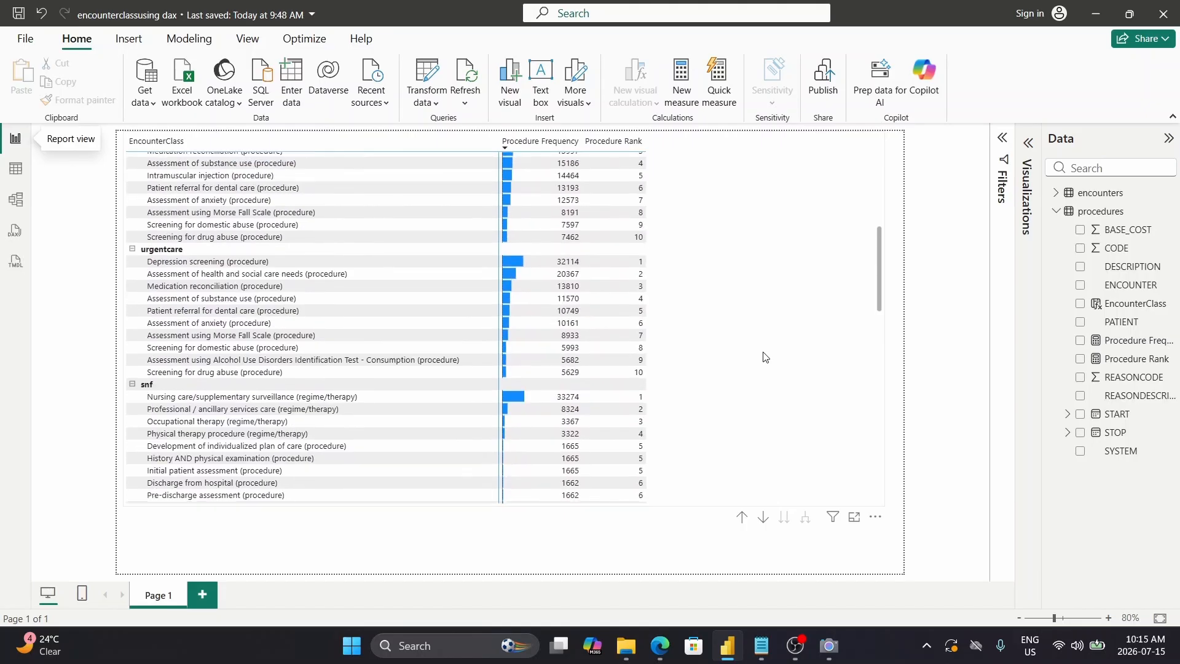
scroll(765, 357, up, 15)
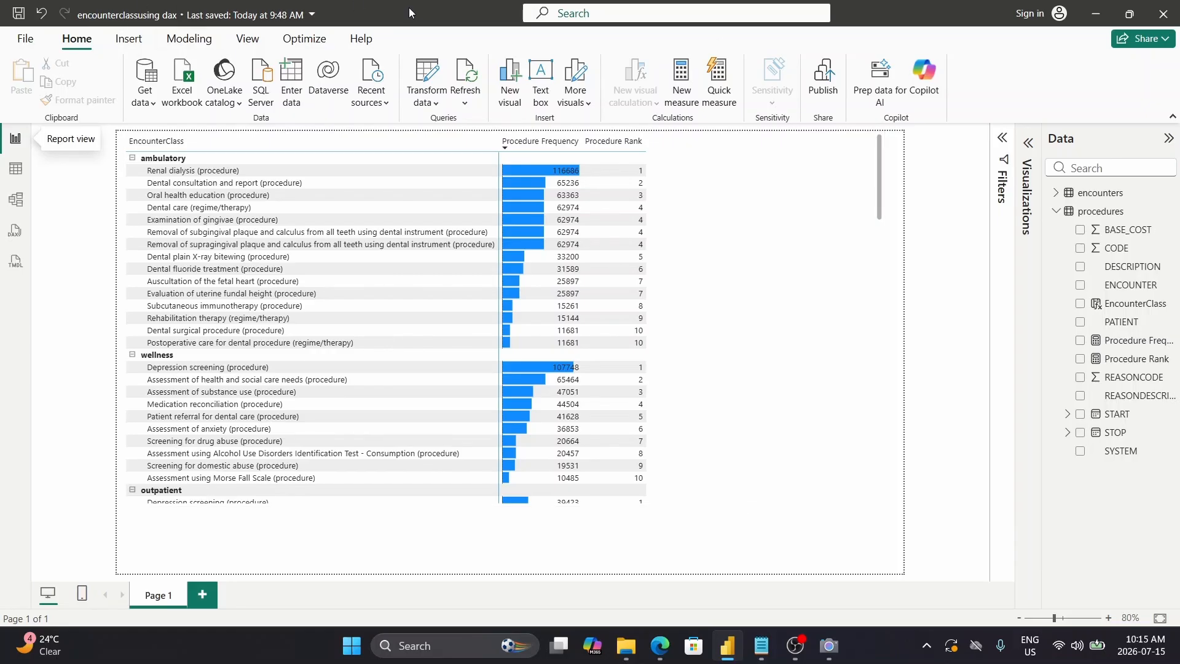
Open a new blank Power BI Desktop report in a separate window and bring it to the front
drag(411, 10, 1179, 359)
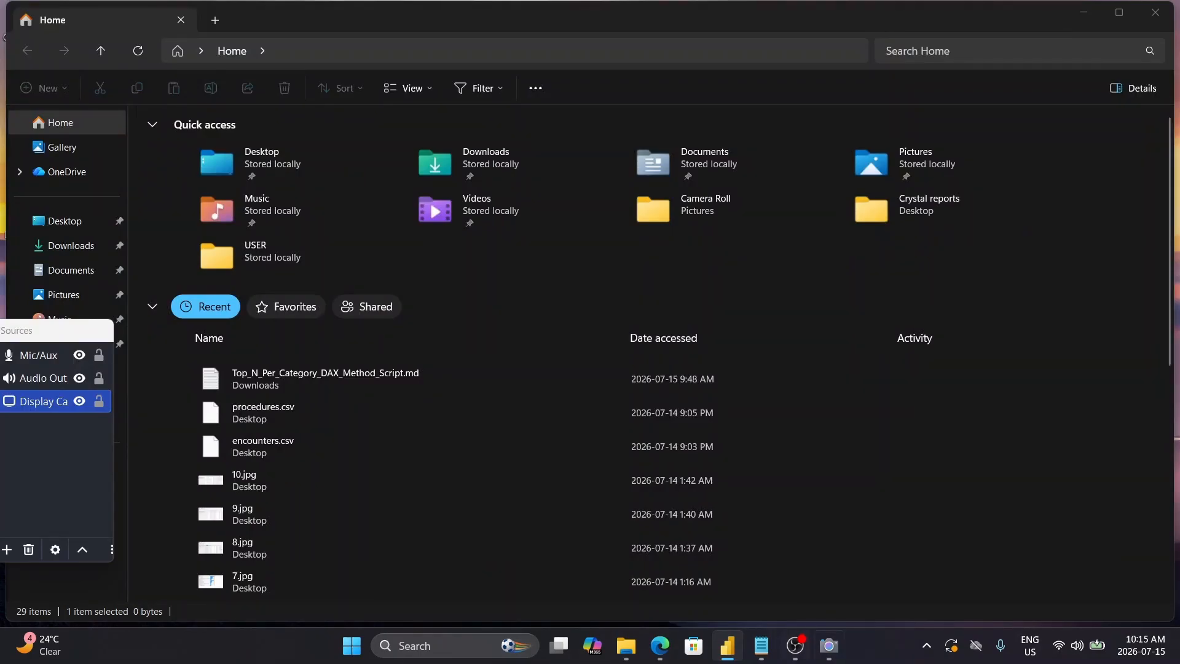
click(727, 646)
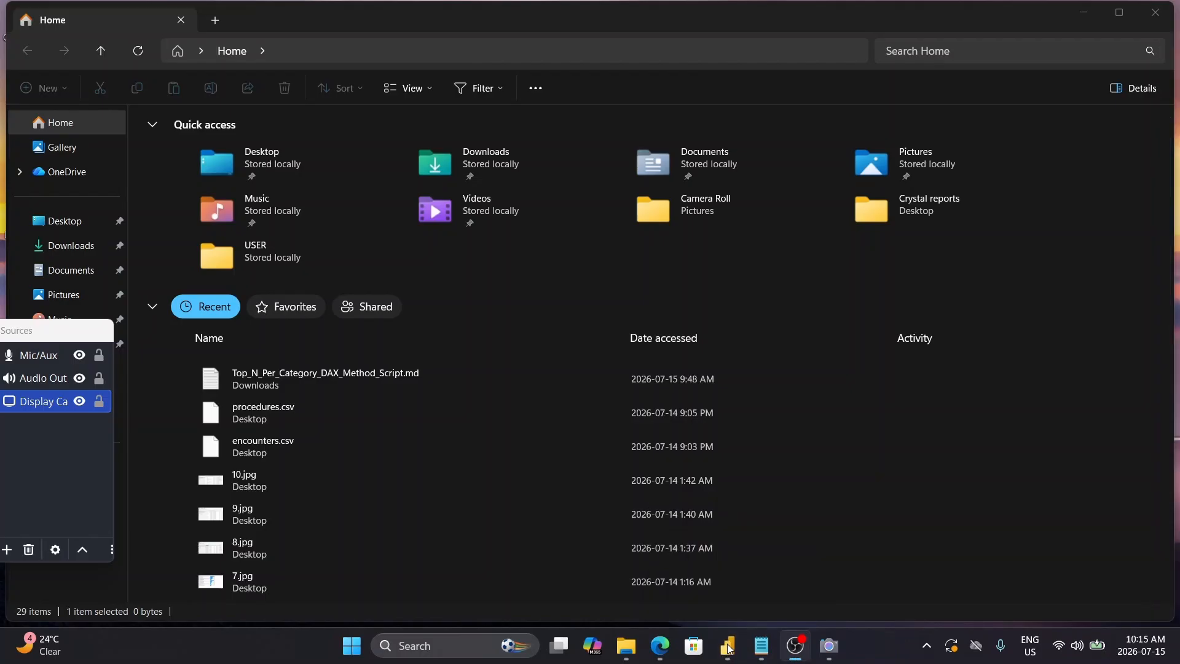
click(727, 646)
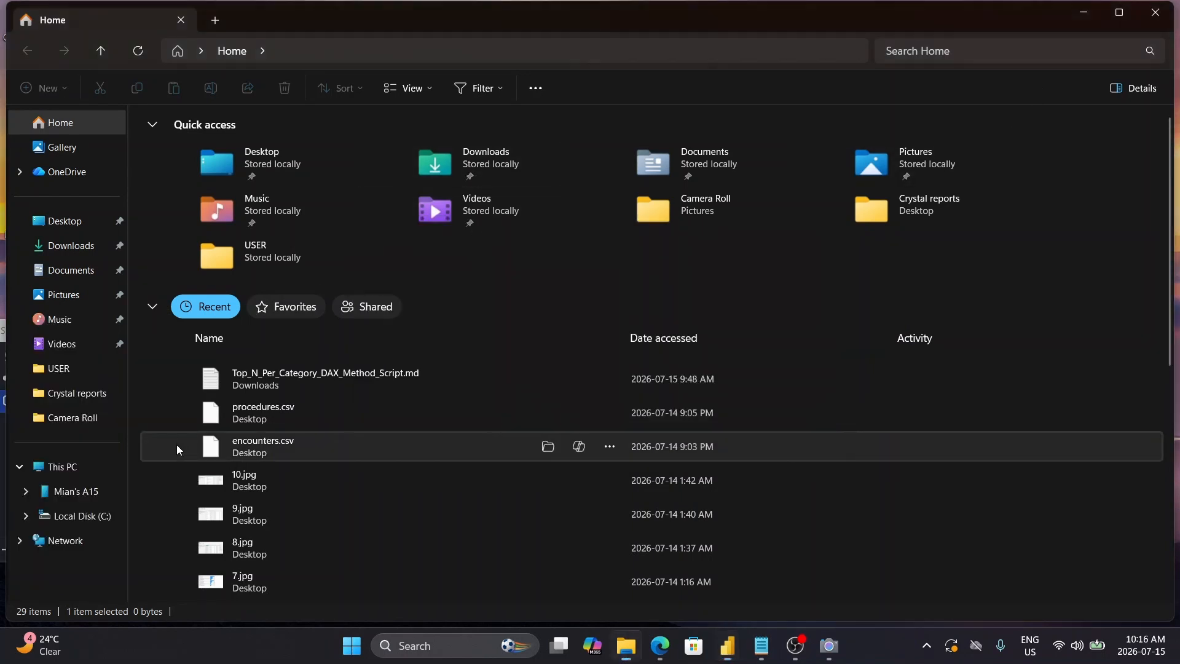
click(176, 444)
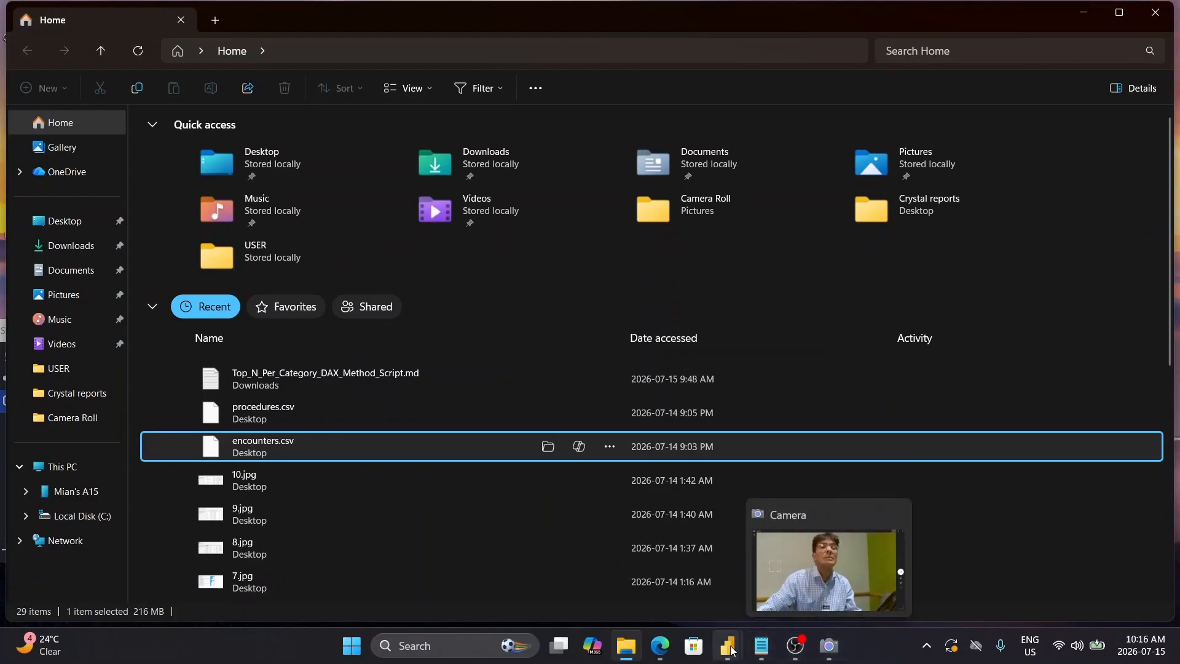
mouse_move(732, 650)
click(762, 556)
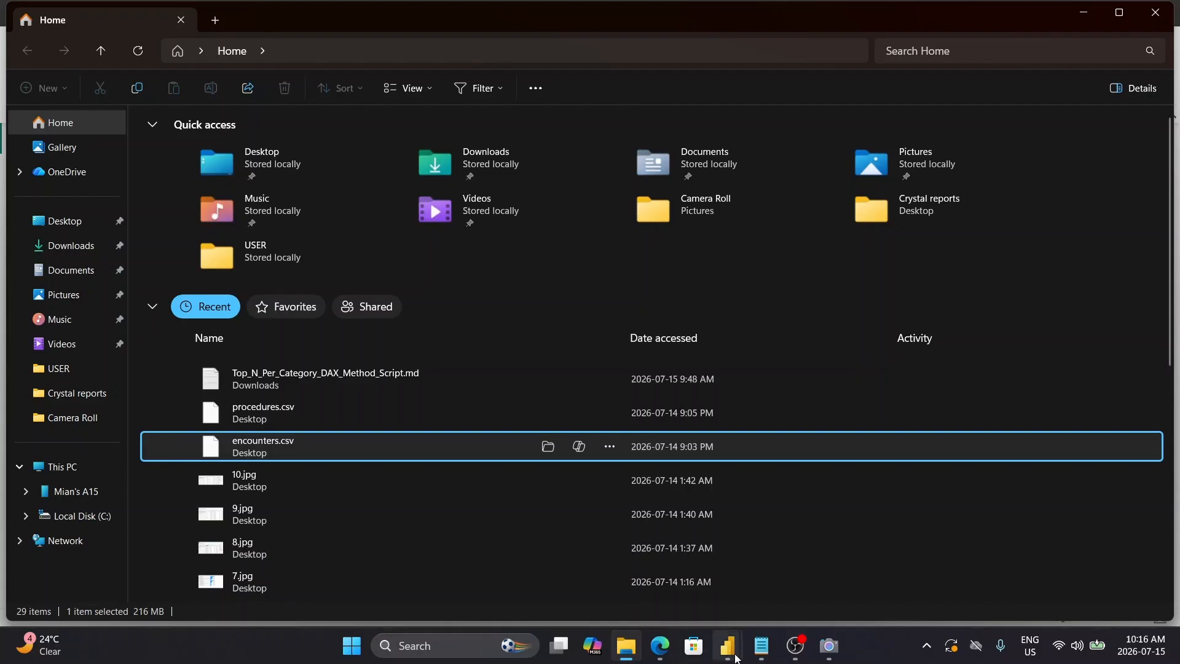
mouse_move(727, 645)
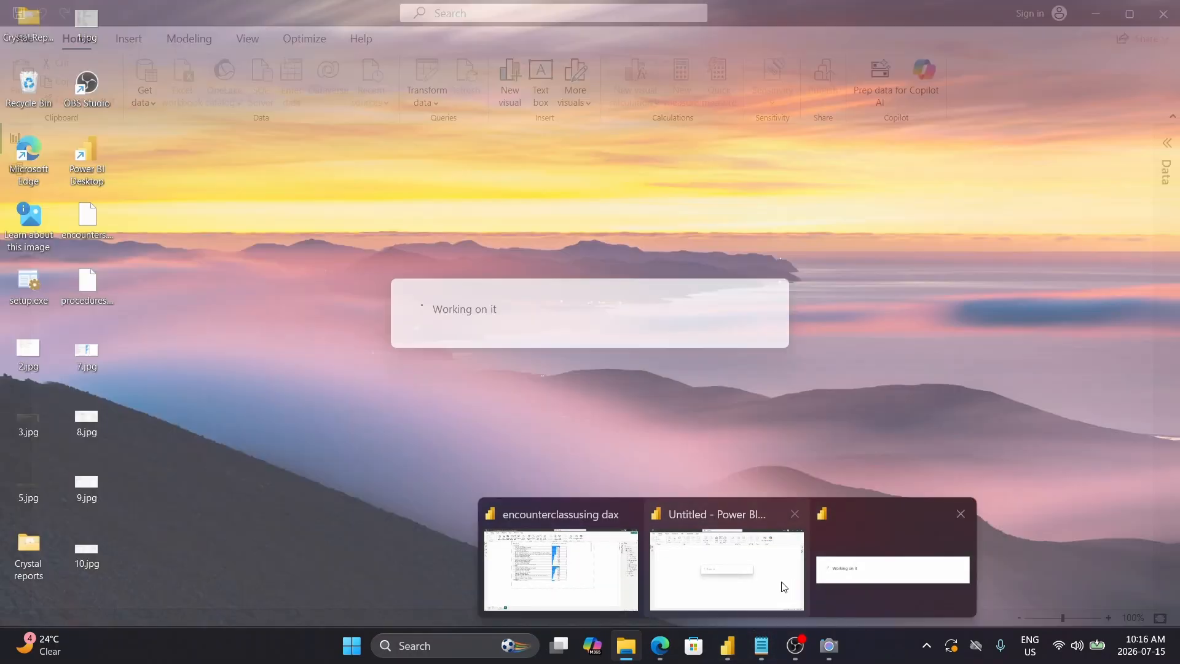
click(841, 581)
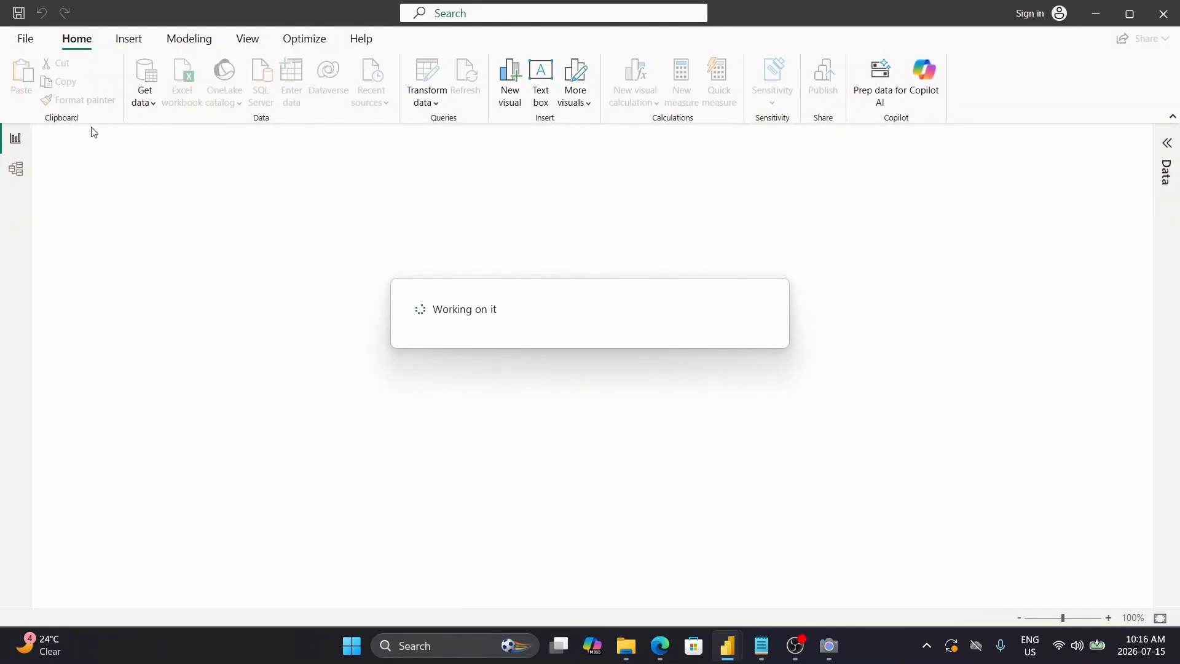
key(alt+Tab)
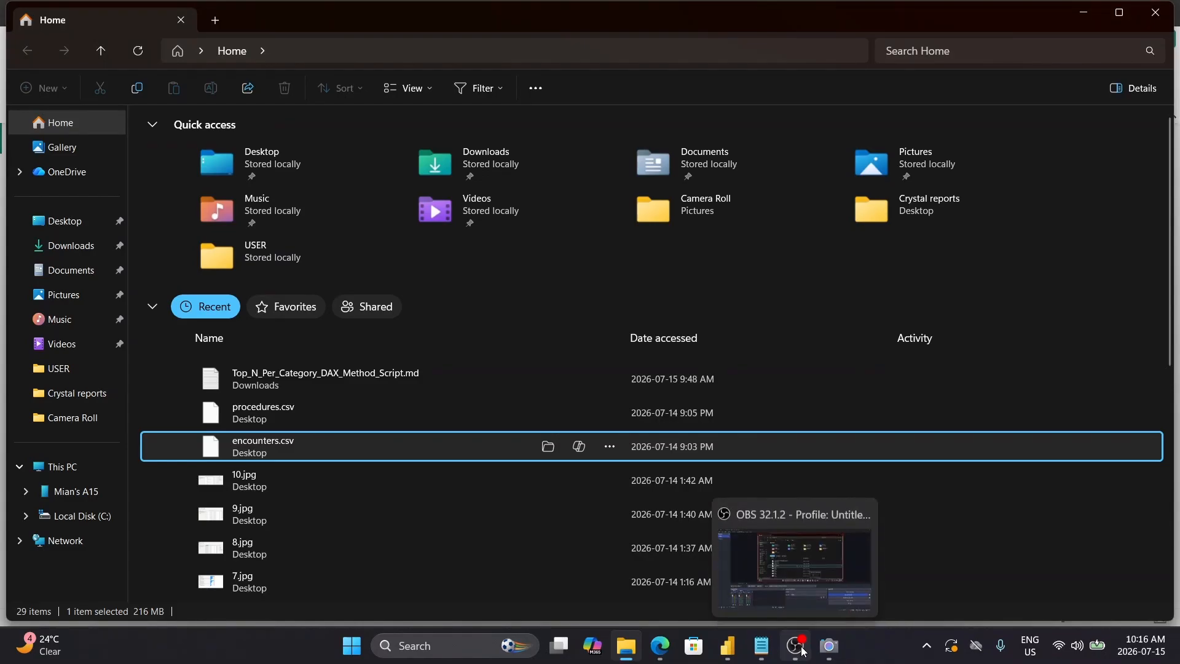
mouse_move(727, 645)
click(827, 581)
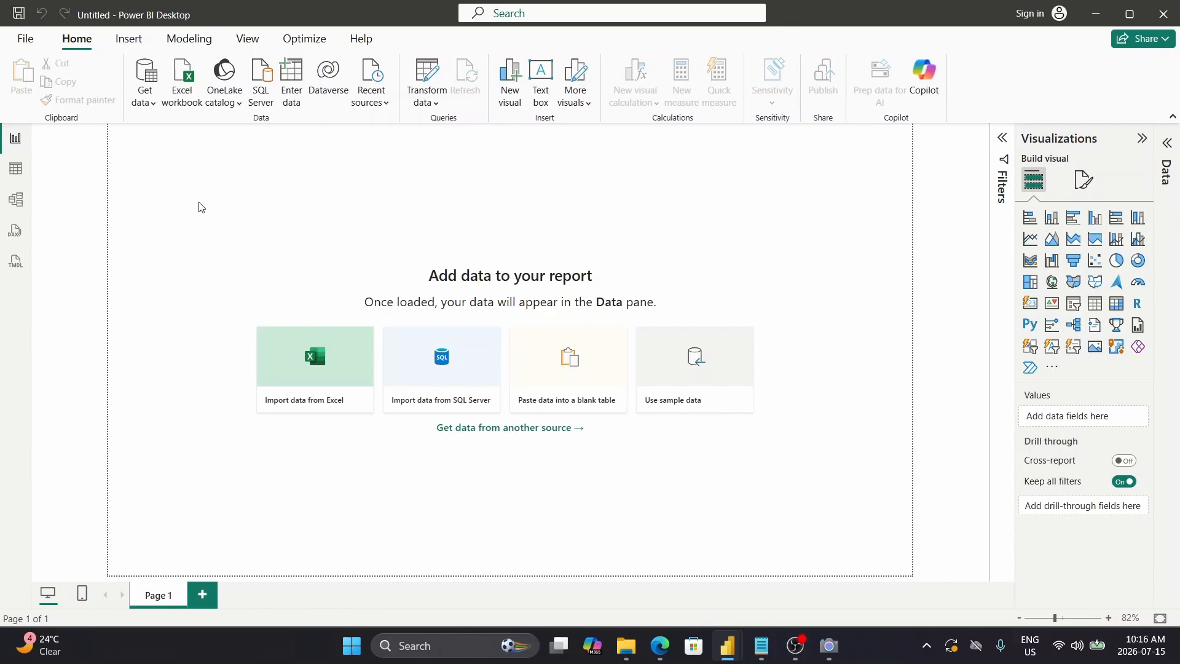
Save the blank report as "Tutorial Healthcare Encounters Procedures Dashboard" in the Documents folder
click(18, 15)
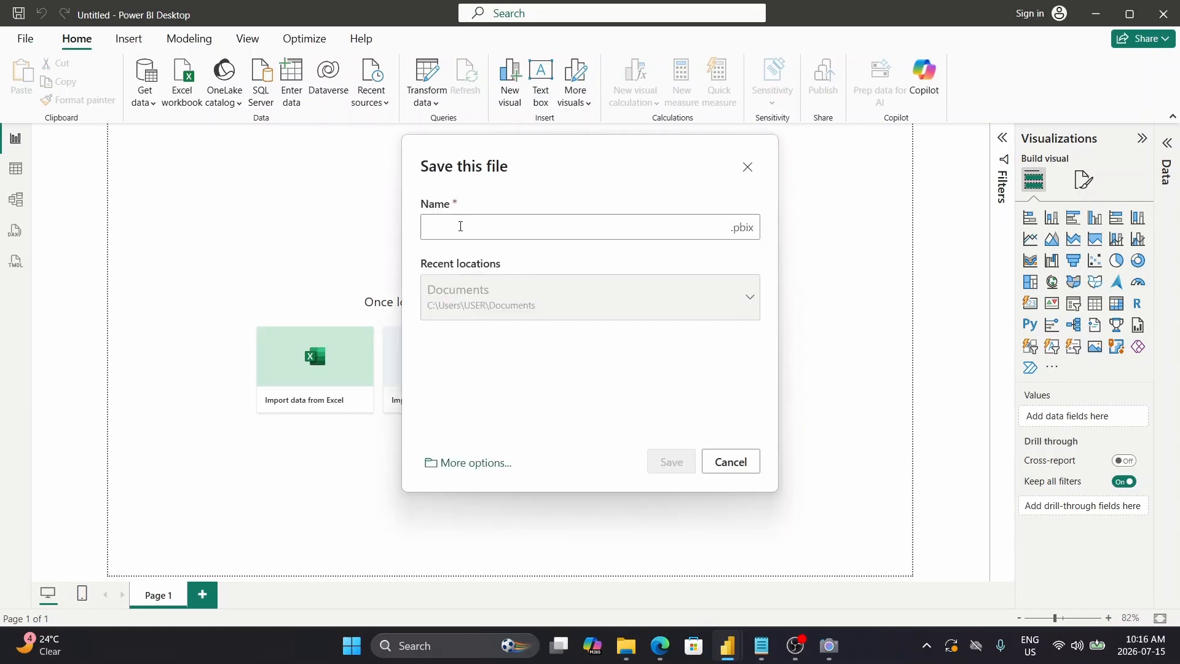
text(Tu)
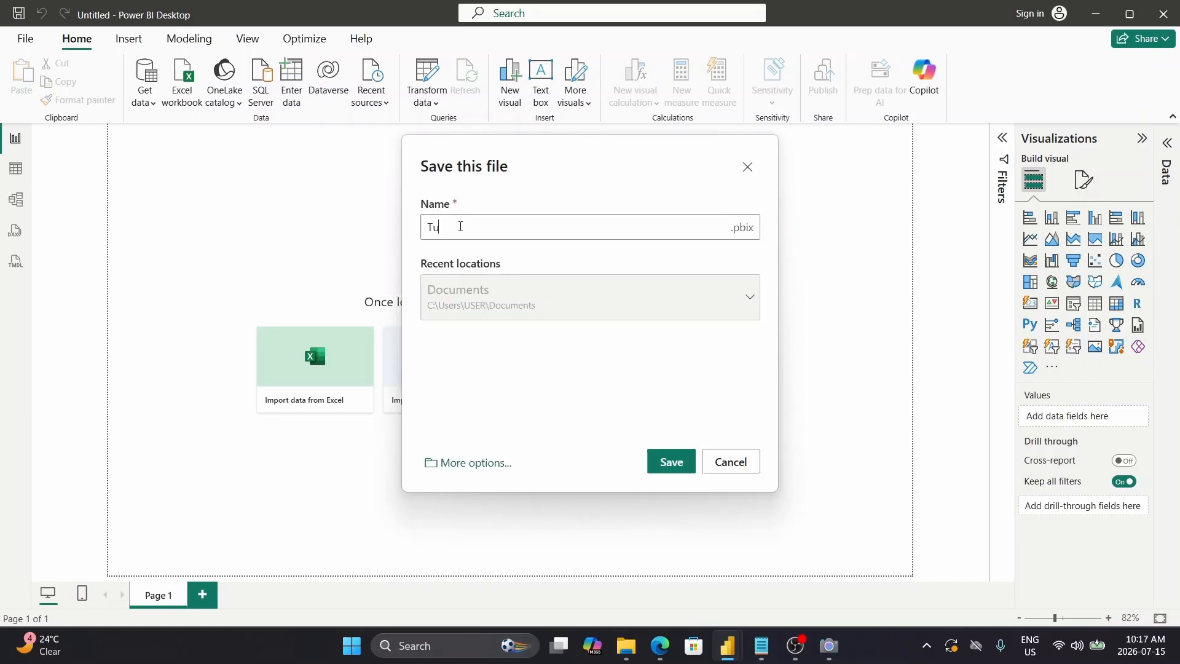
text(torial Healthcare Encounters)
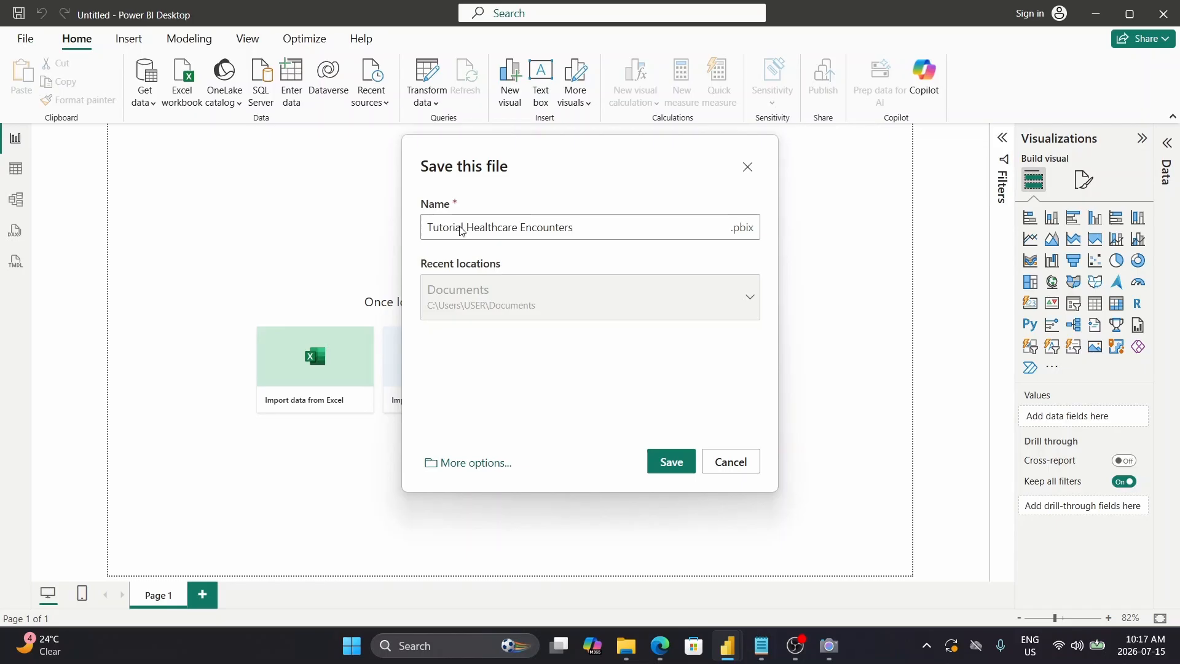
text( Procedures Dashboard)
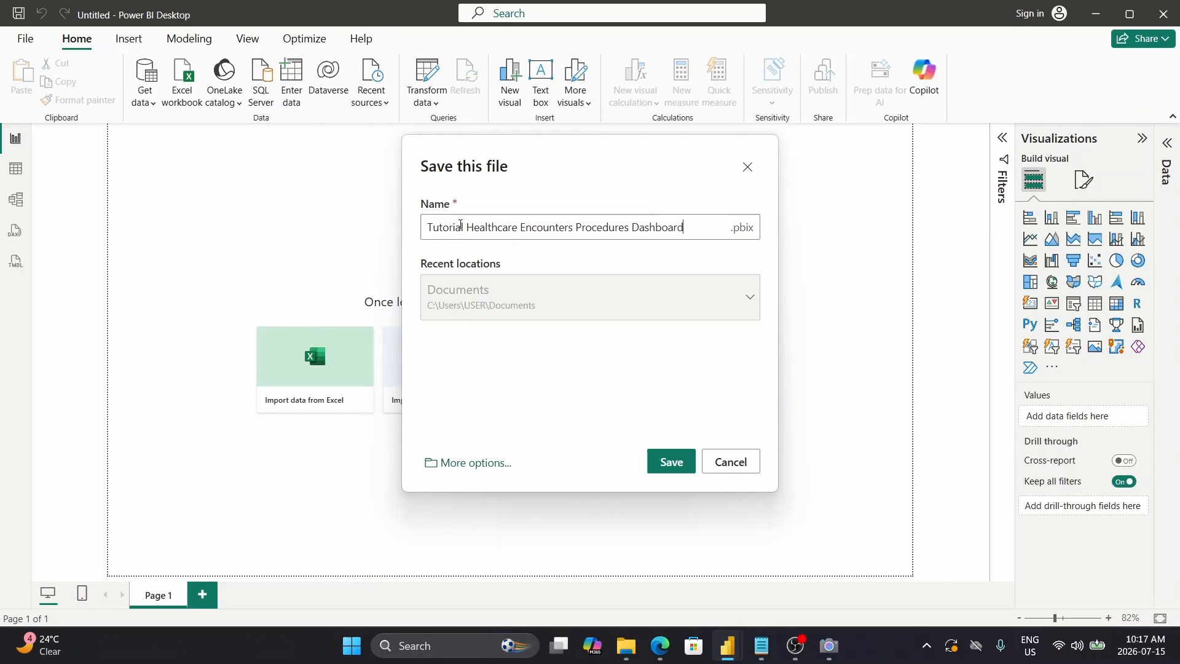
click(669, 462)
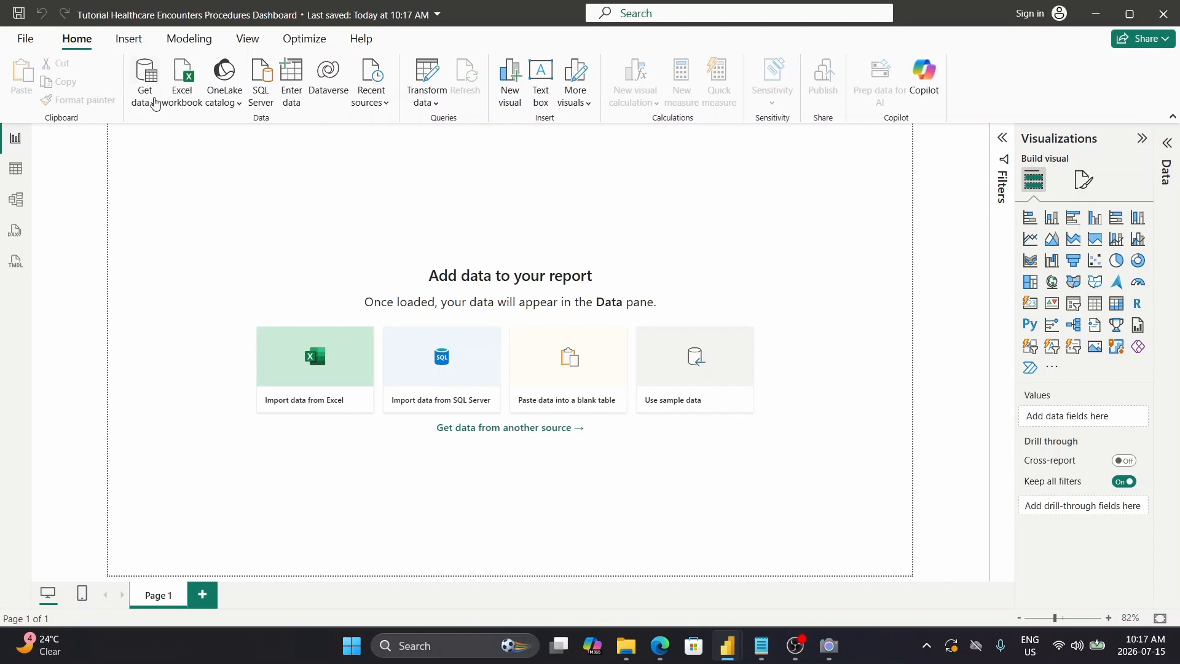
Import encounters.csv from the Desktop as a text/CSV source and load it into the report
click(150, 103)
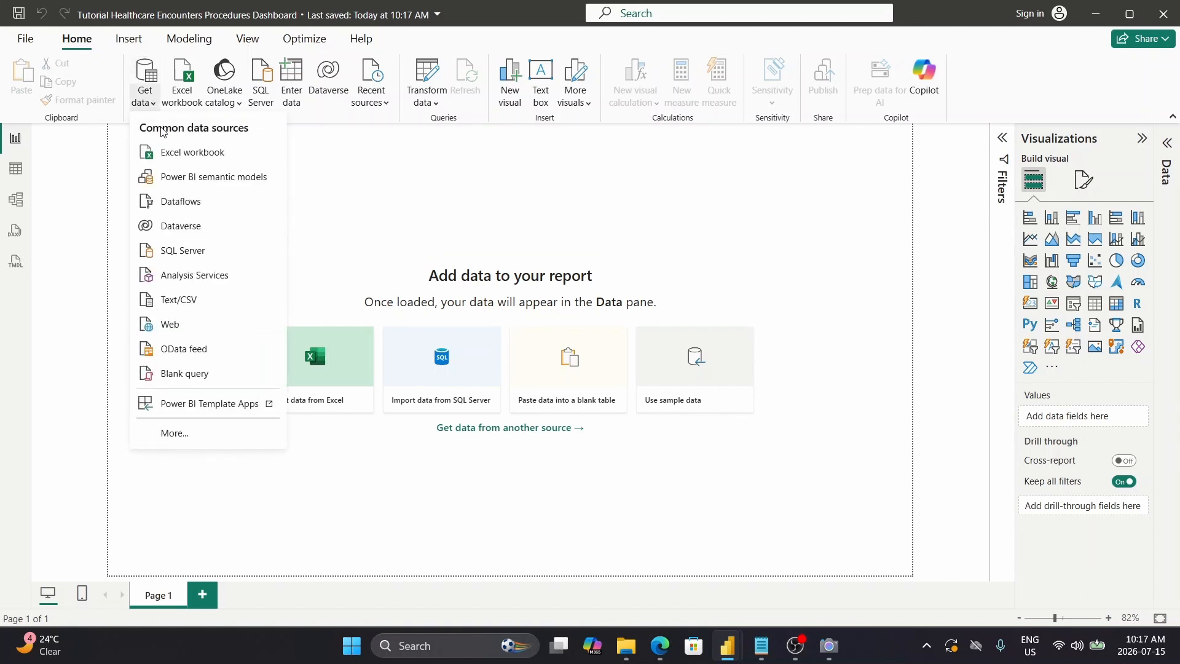
click(170, 301)
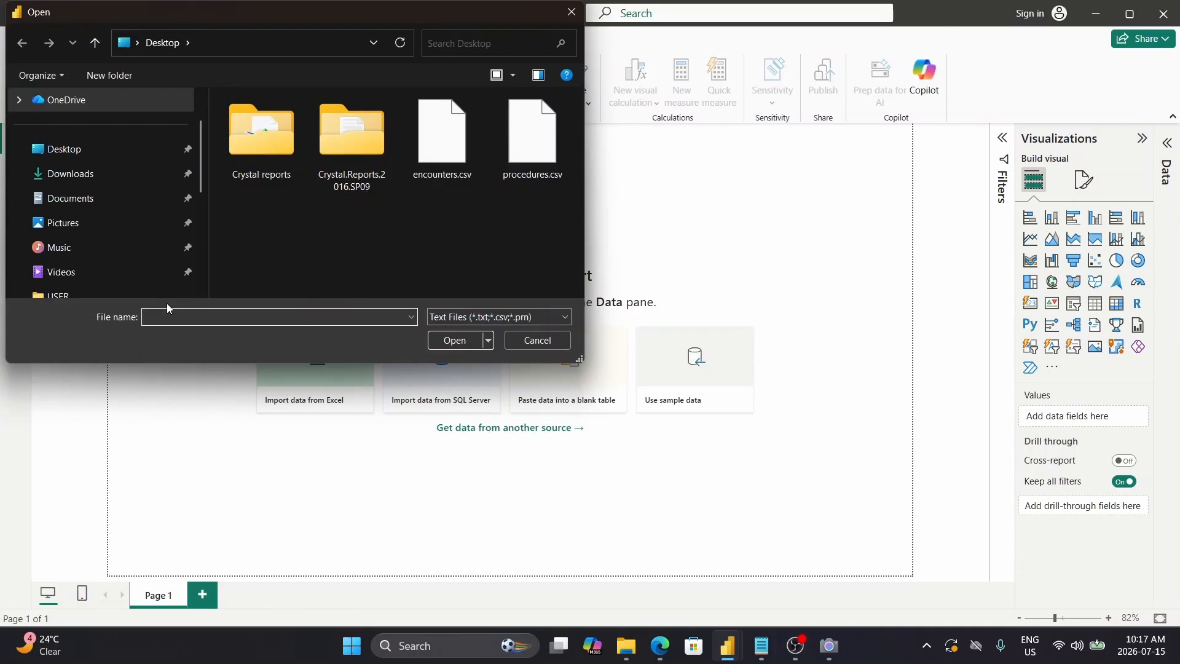
double_click(424, 146)
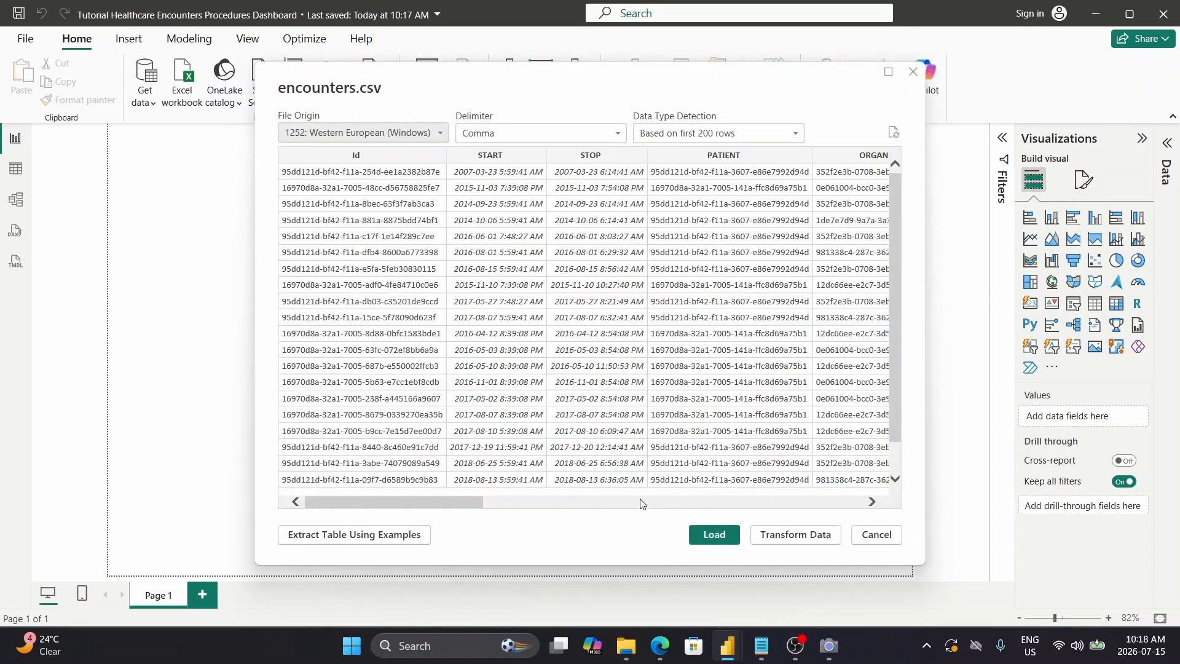
click(712, 536)
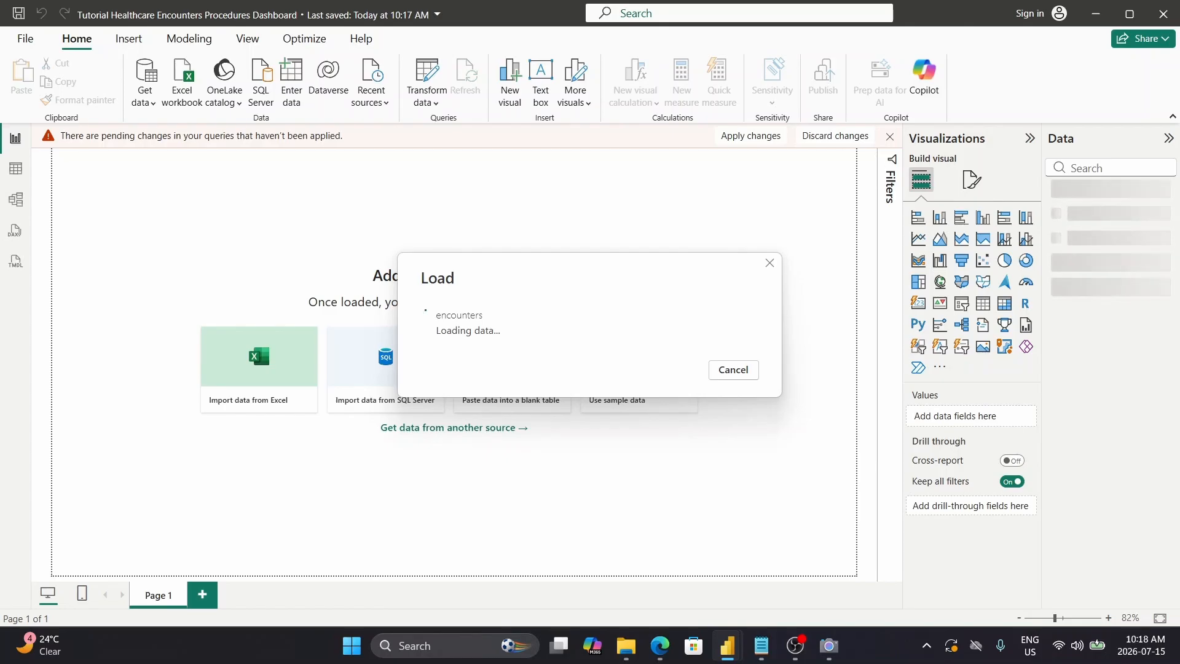
key(alt+Tab)
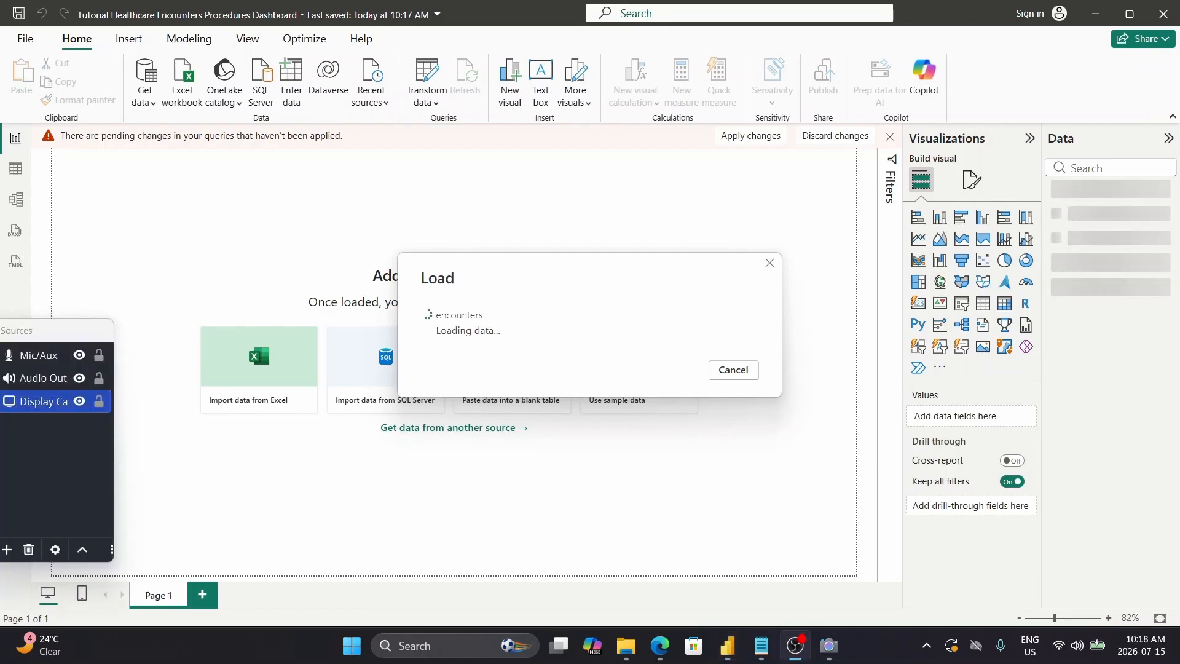
click(108, 253)
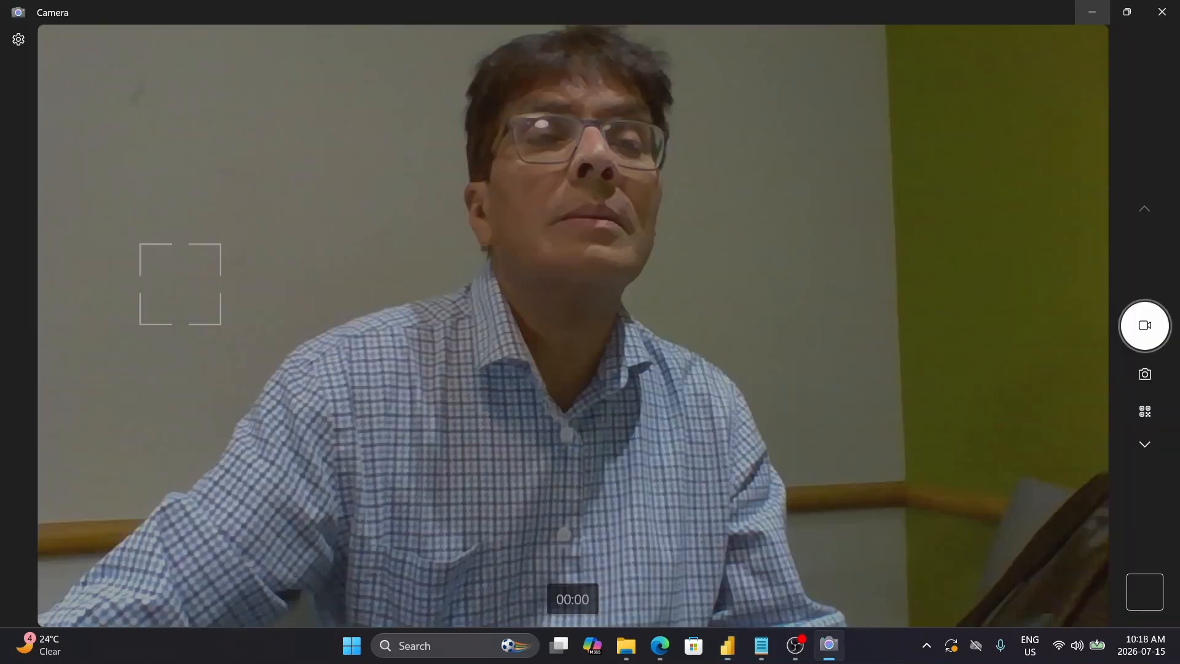
click(1094, 9)
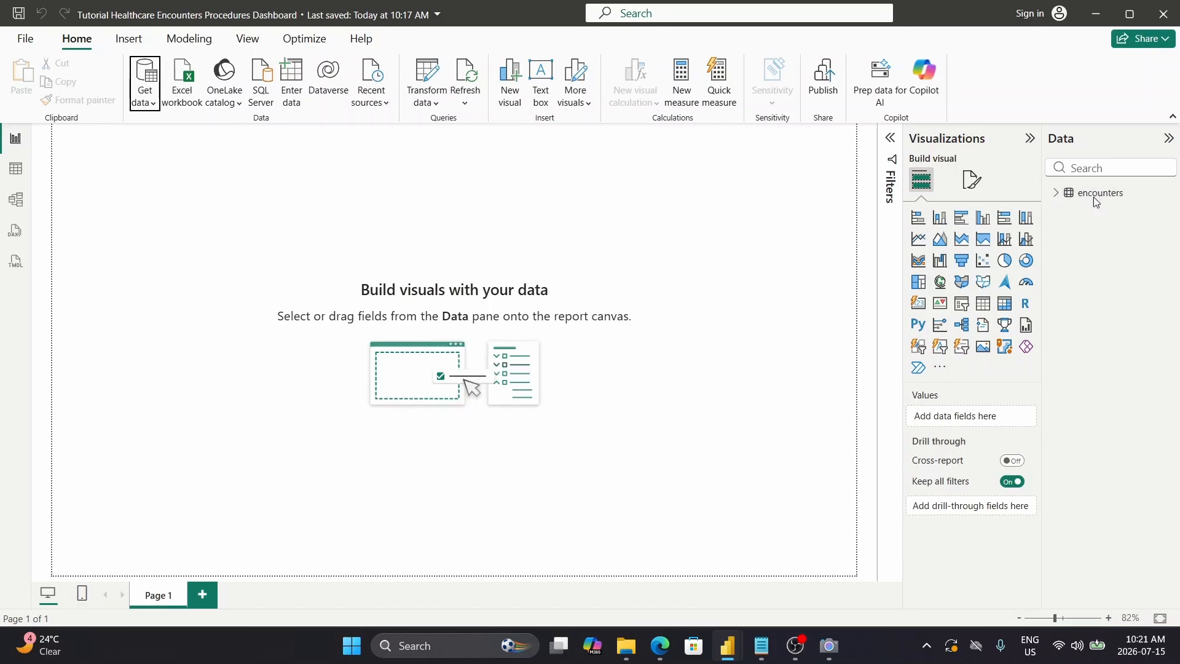
Import procedures.csv from the Desktop as a text/CSV source and load it into the report
click(152, 104)
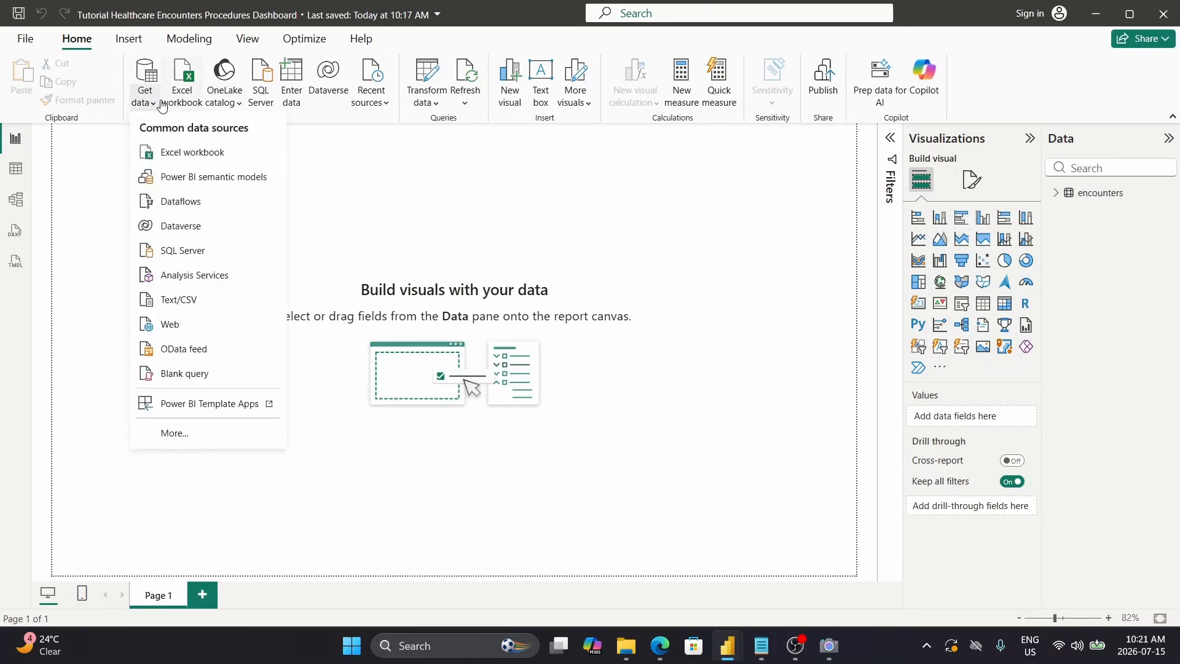
click(191, 301)
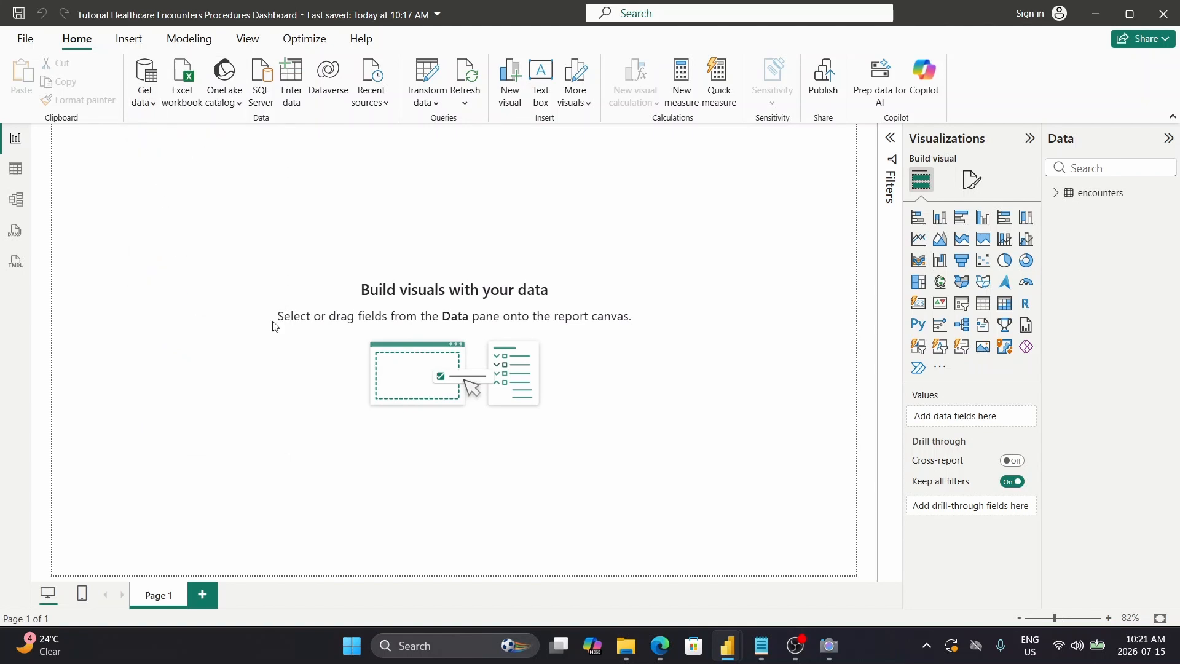
click(536, 133)
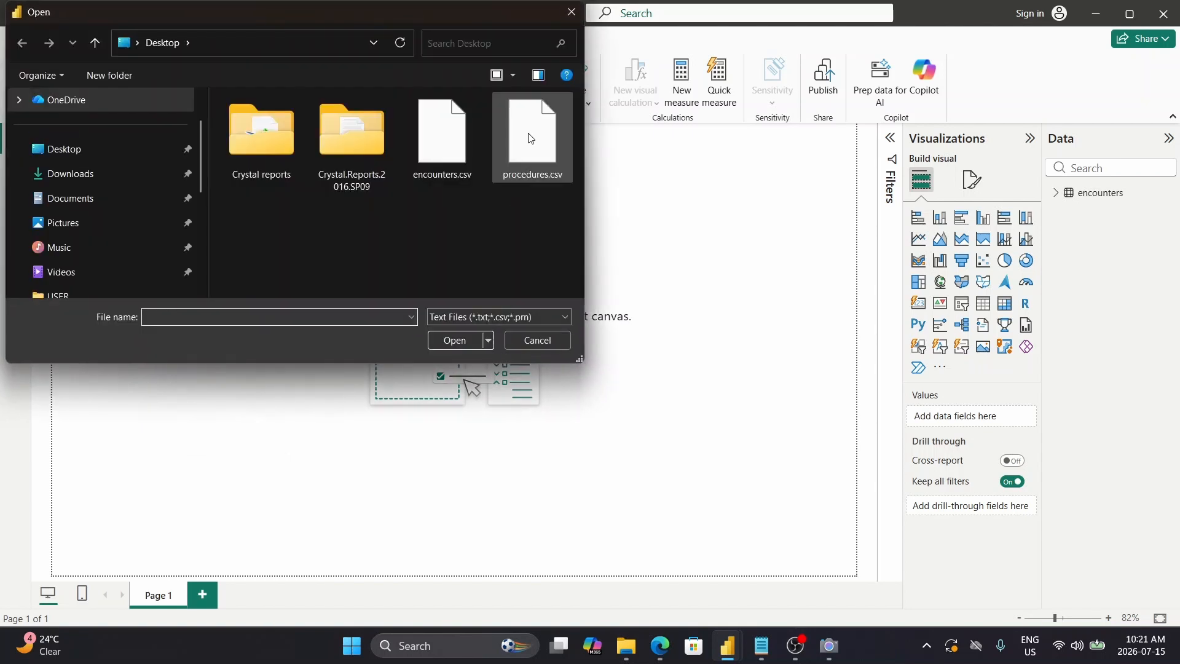
double_click(536, 133)
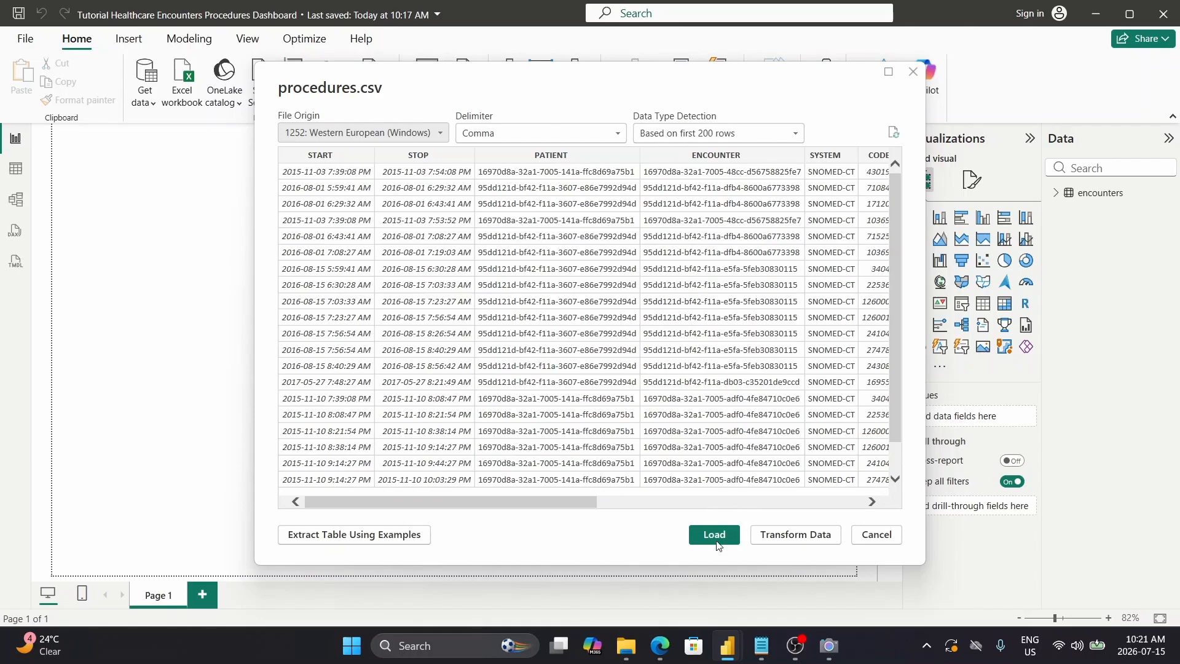
click(715, 535)
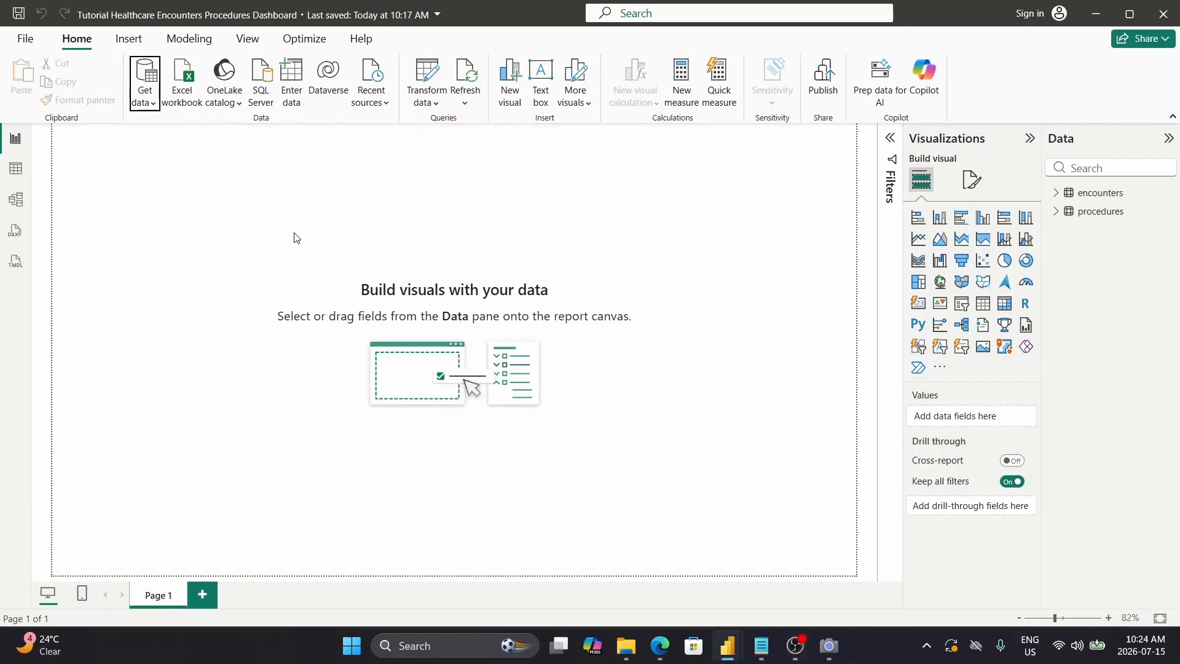
Create an active many-to-one relationship with single cross-filtering from the procedures ENCOUNTER column to the encounters Id column in the model
click(15, 200)
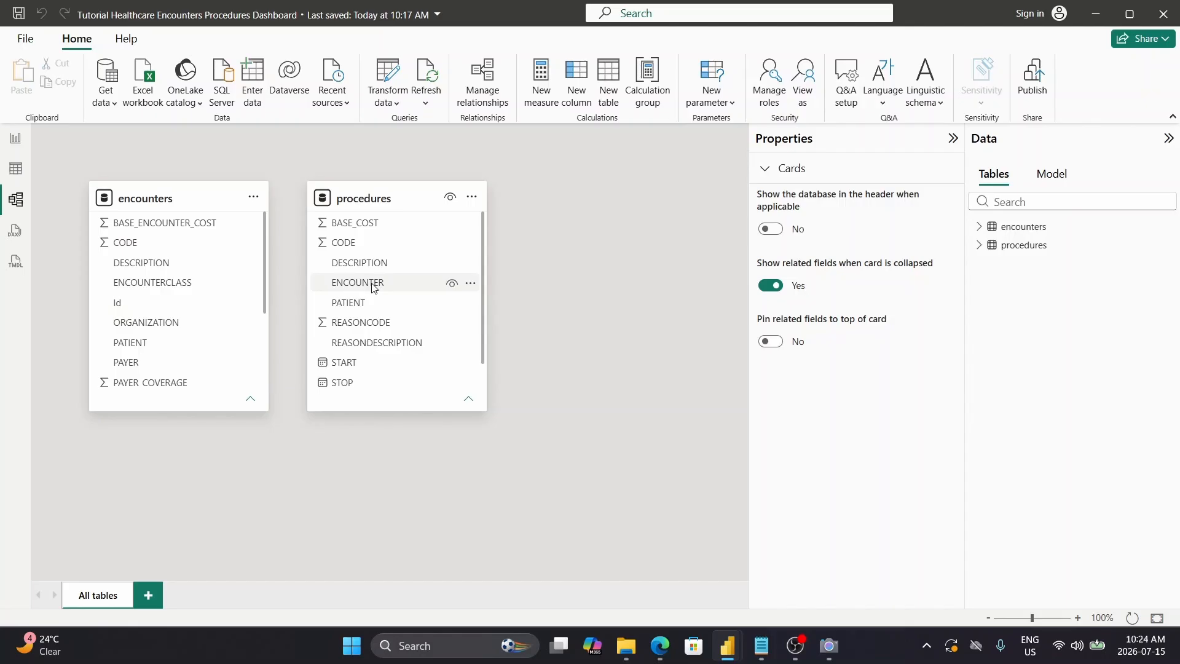
drag(375, 288, 160, 309)
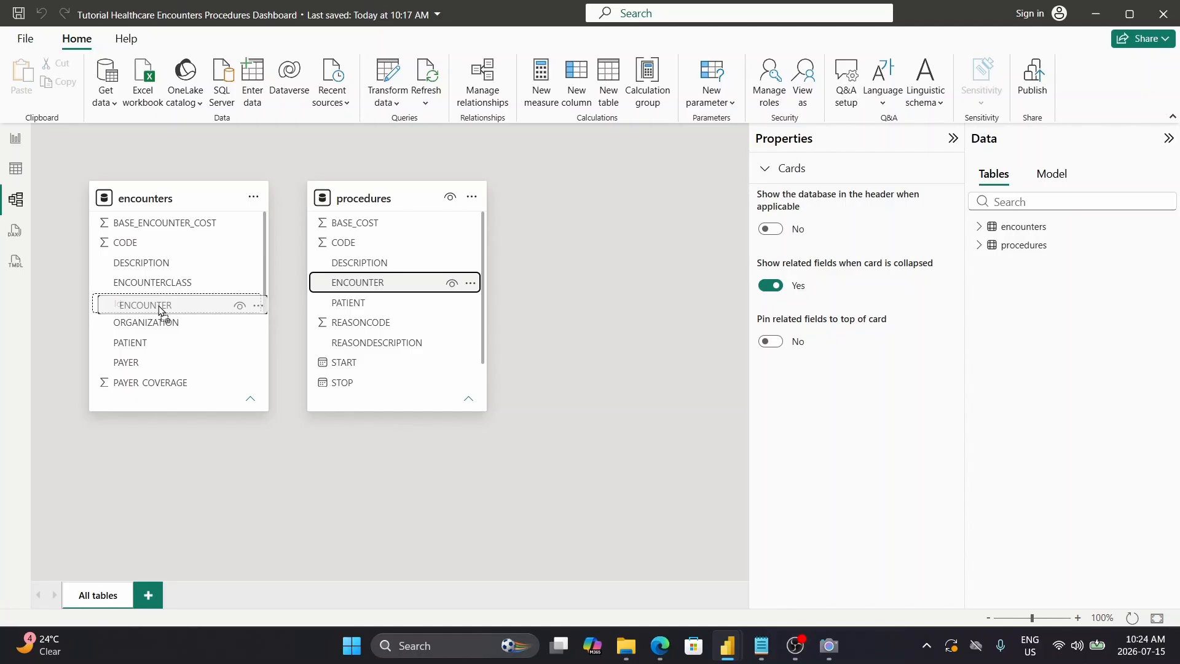
mouse_move(160, 309)
mouse_down()
mouse_move(431, 298)
mouse_move(158, 318)
mouse_move(159, 292)
mouse_move(160, 307)
mouse_up()
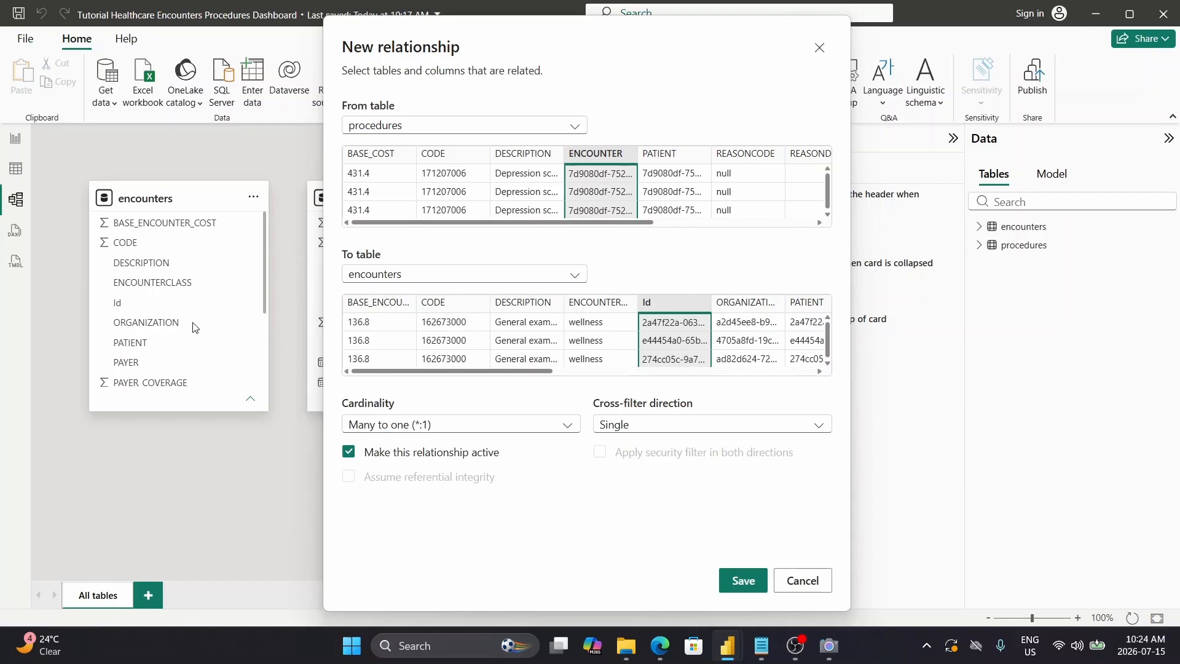
click(745, 582)
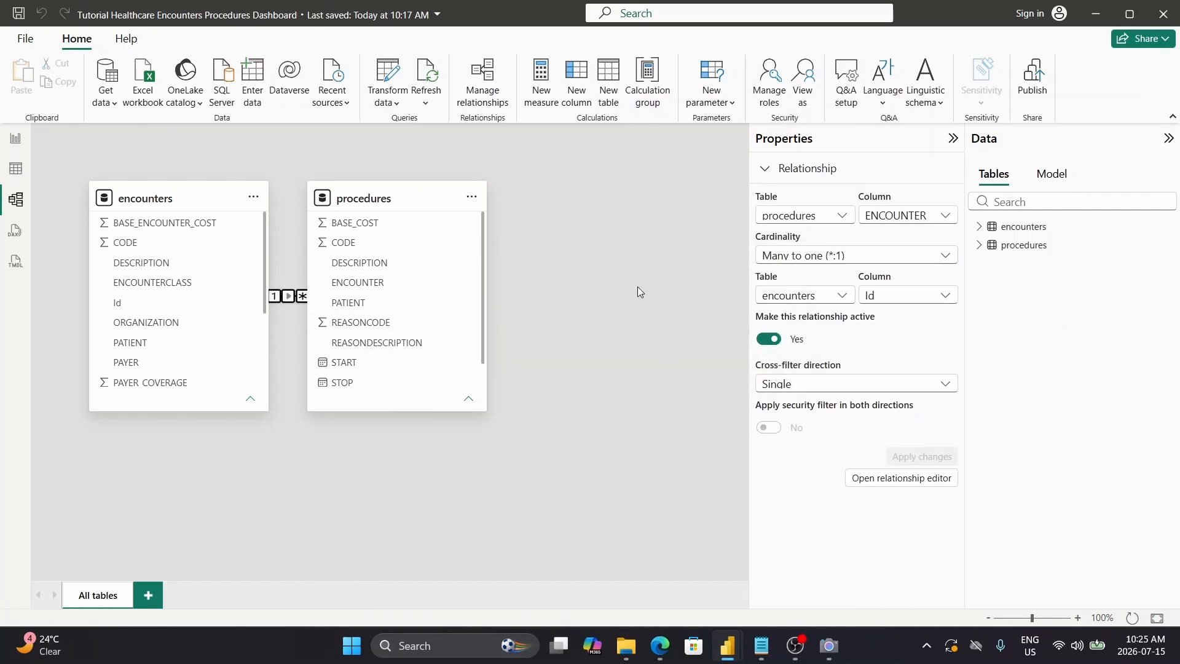
click(639, 291)
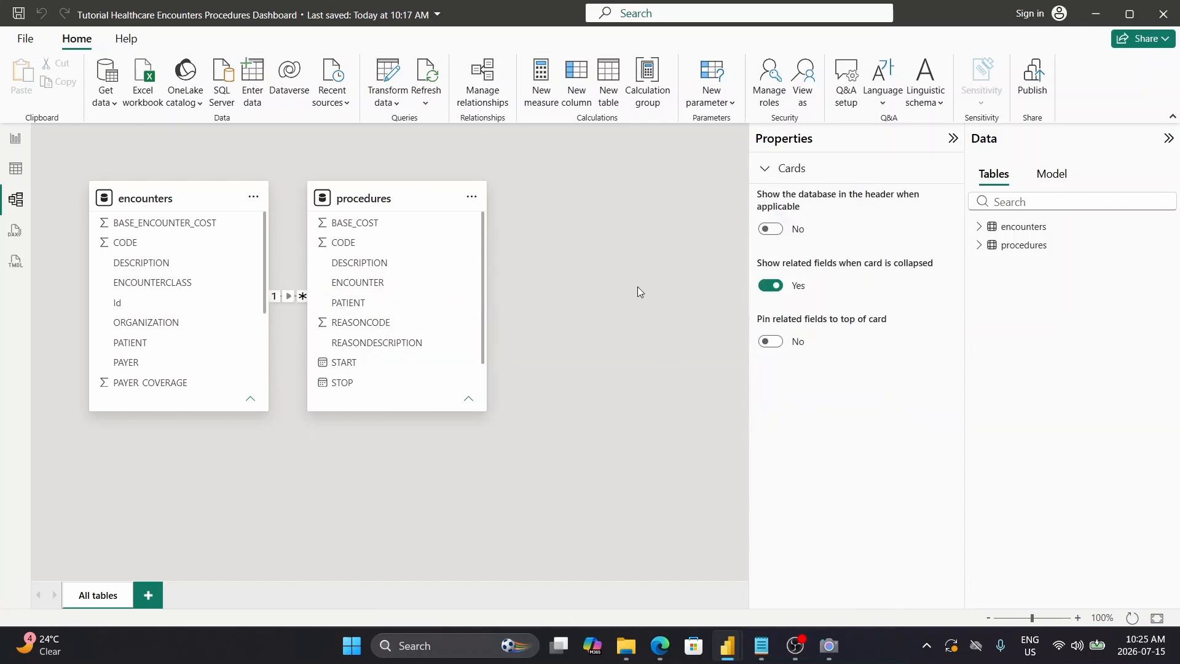
Add an empty matrix visual to Page 1 of the report and widen it
click(16, 141)
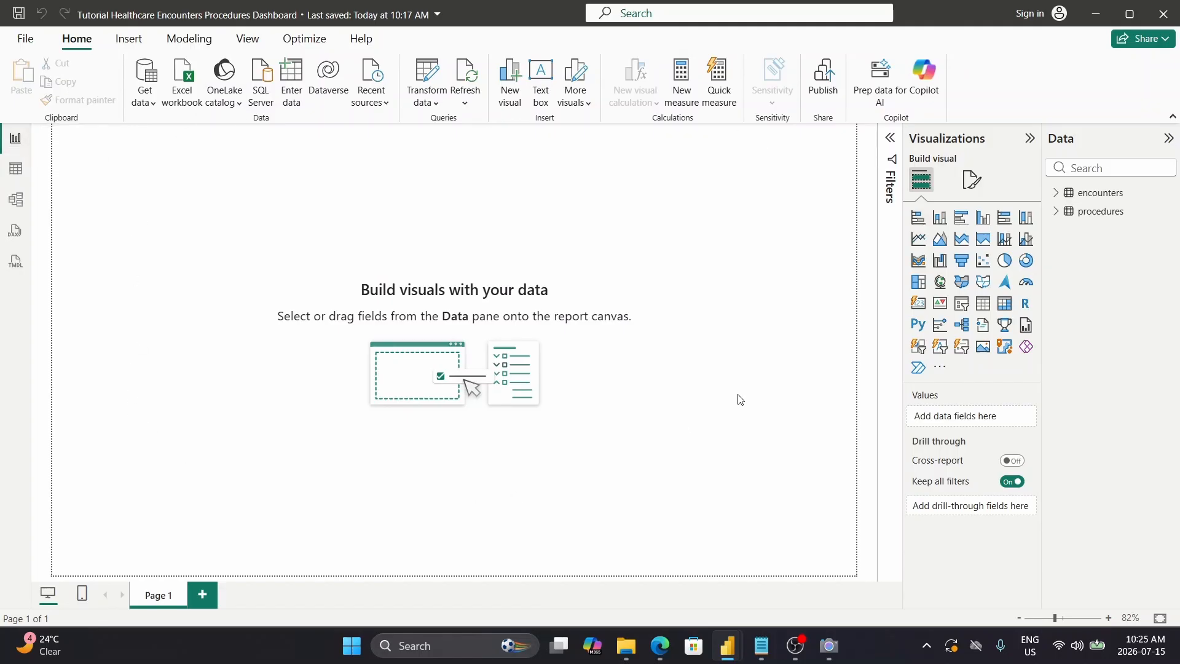
click(1003, 304)
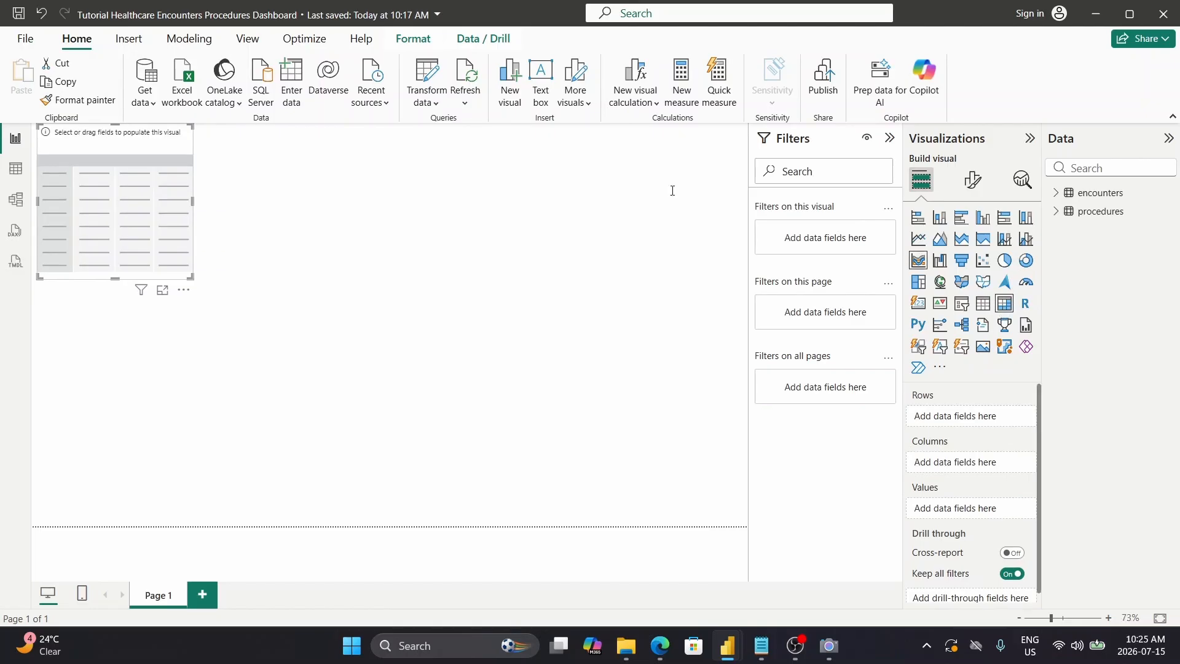
drag(192, 199, 648, 260)
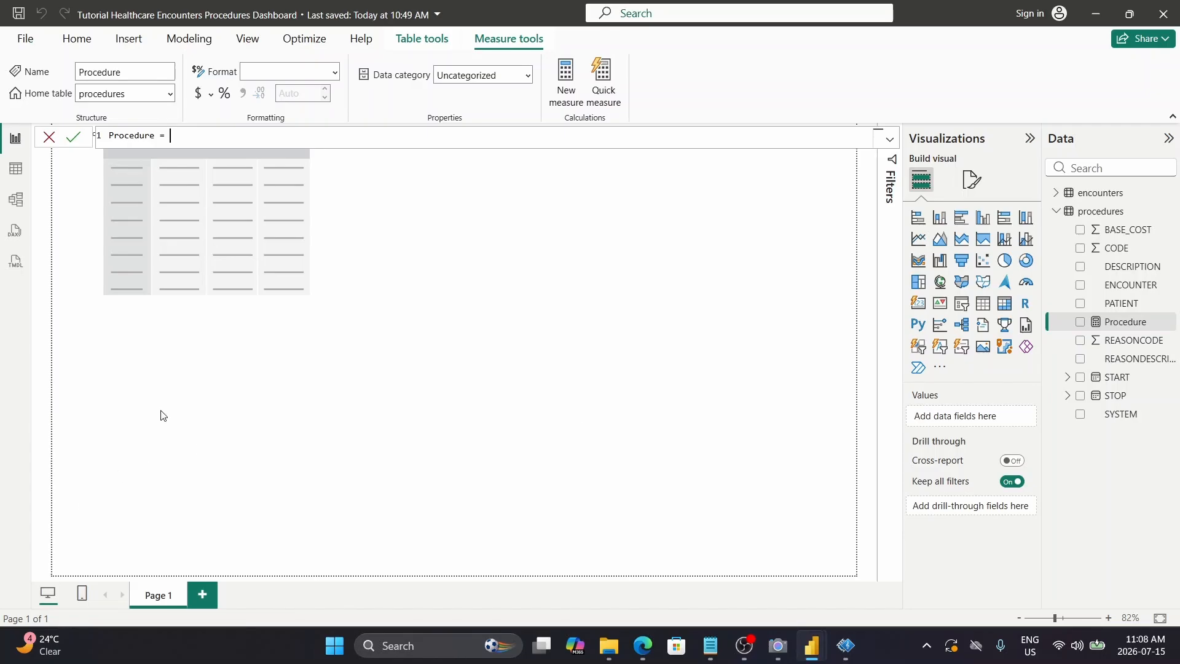
Redefine the Procedure measure in the procedures table as Procedure Frequency = COUNTROWS(procedures)
click(332, 290)
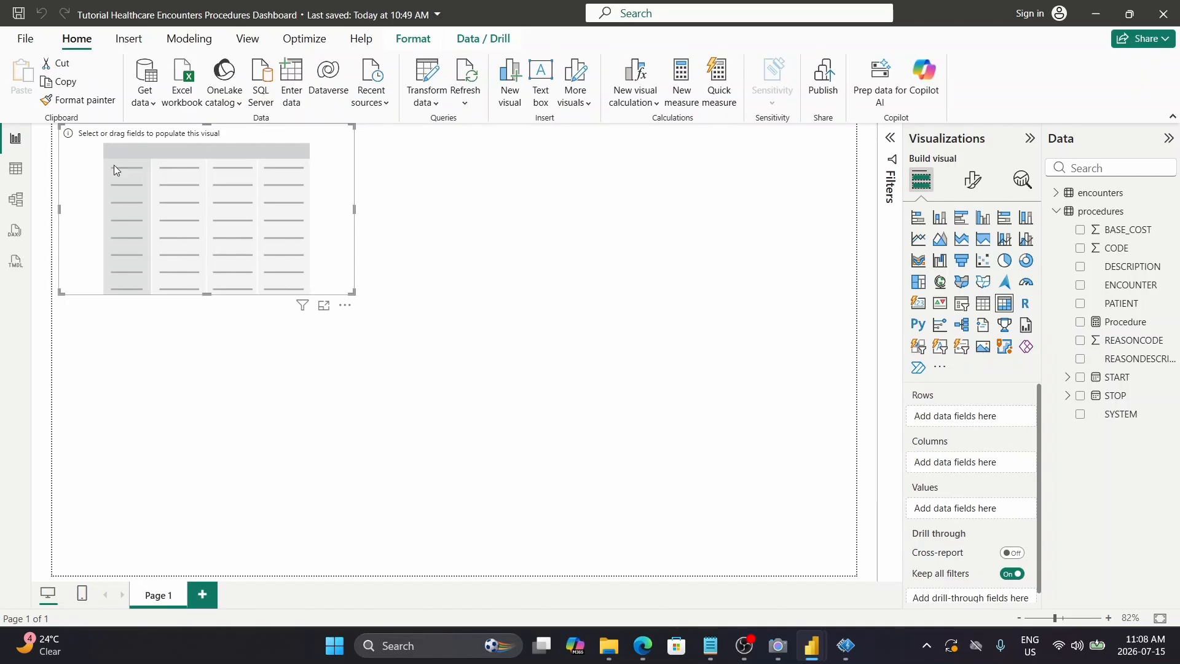
click(1115, 323)
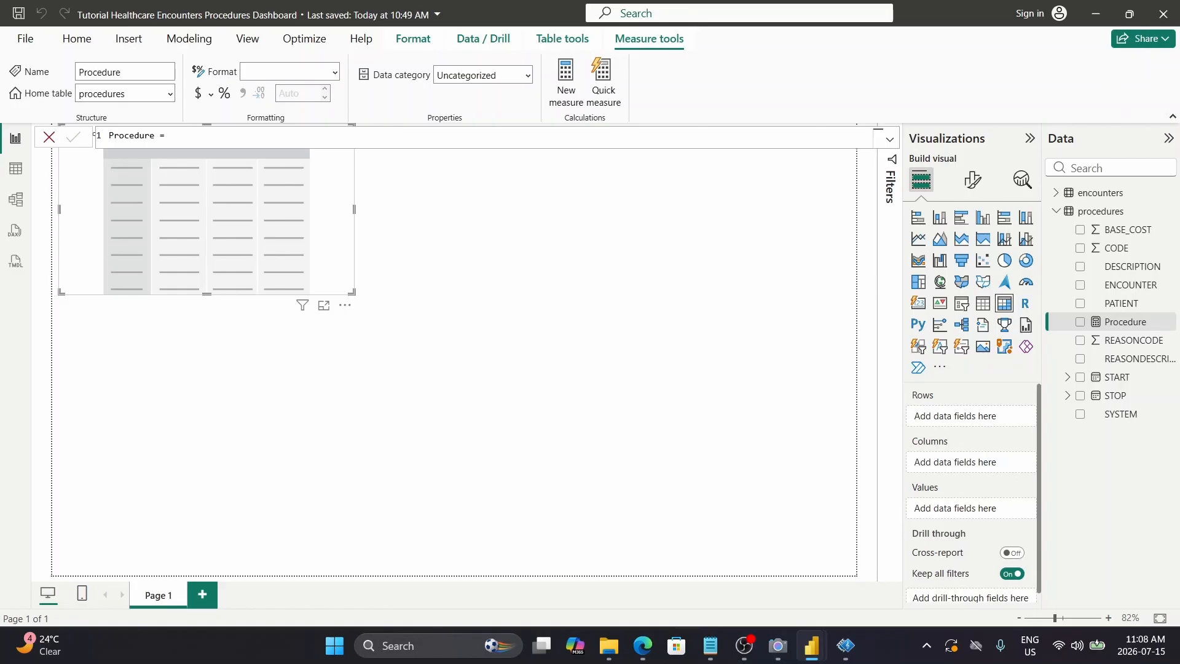
click(195, 139)
key(ctrl+a)
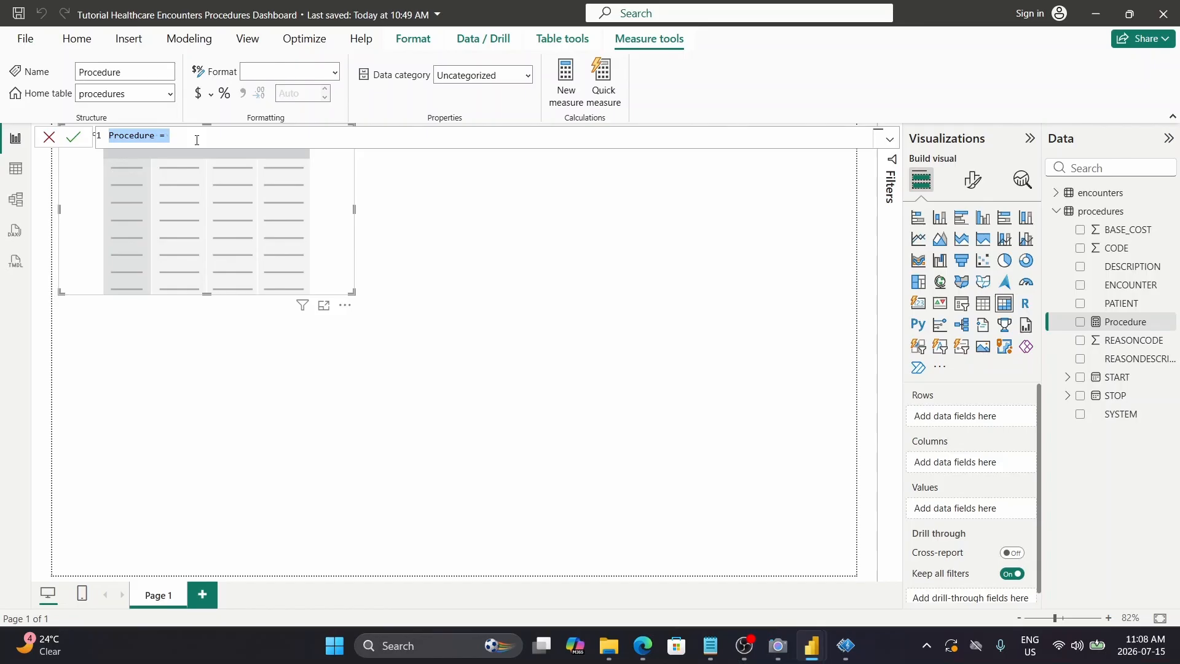
text(Procedure Frequency = COUNTROWS(procedures))
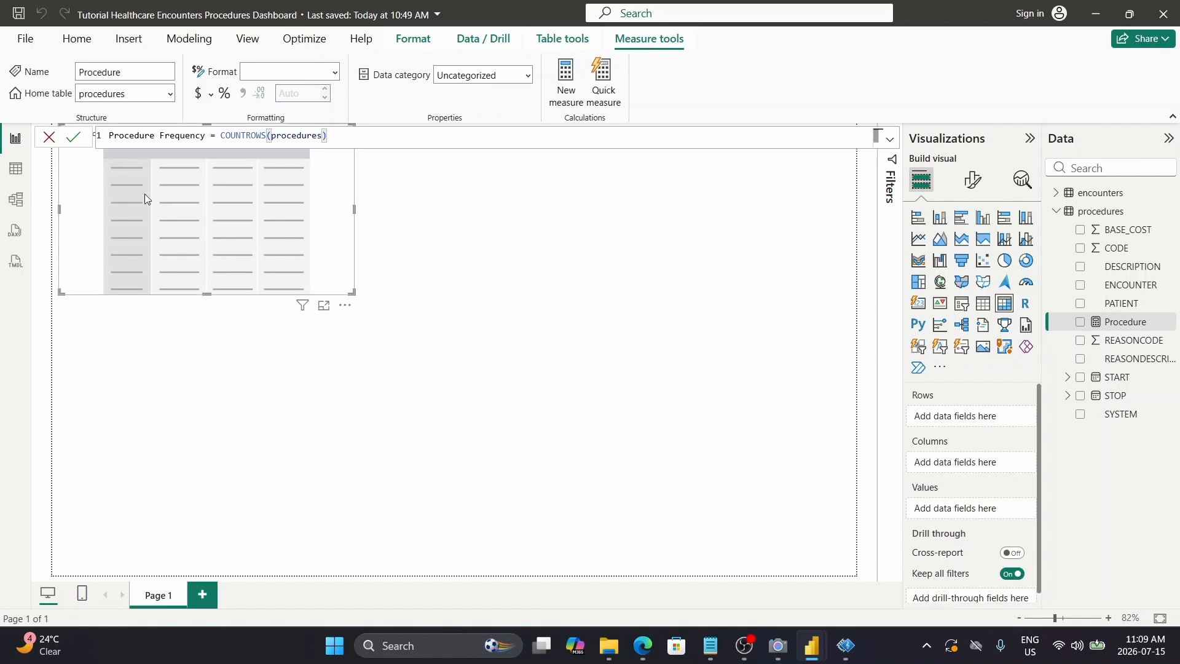
click(75, 138)
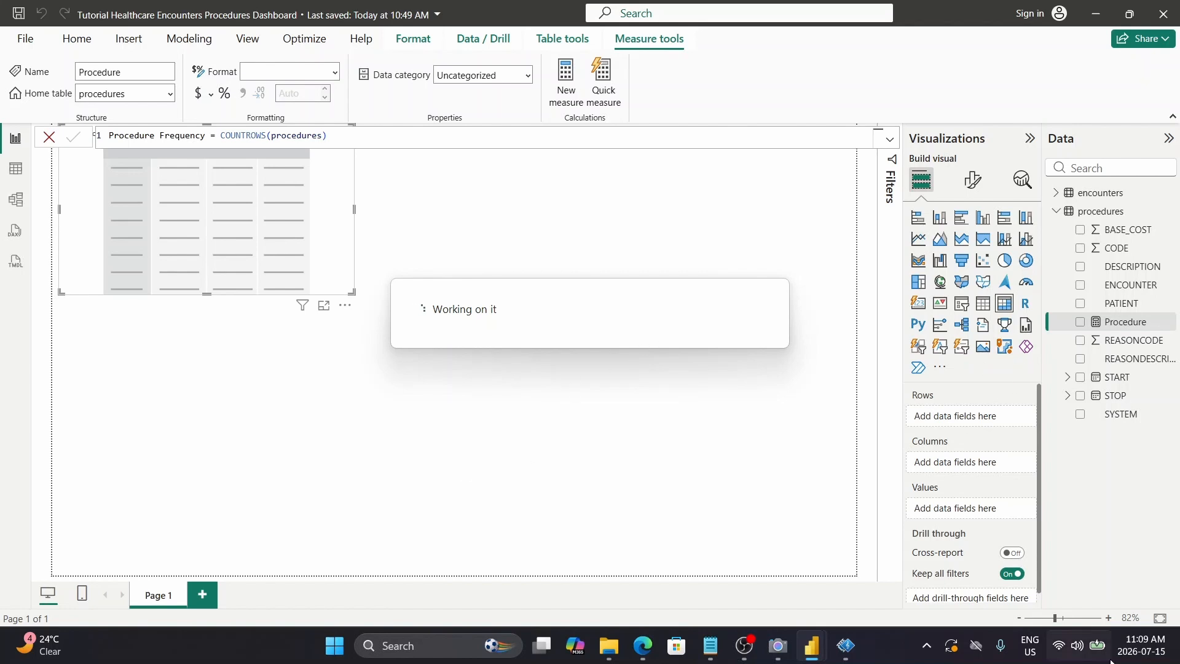
mouse_move(843, 650)
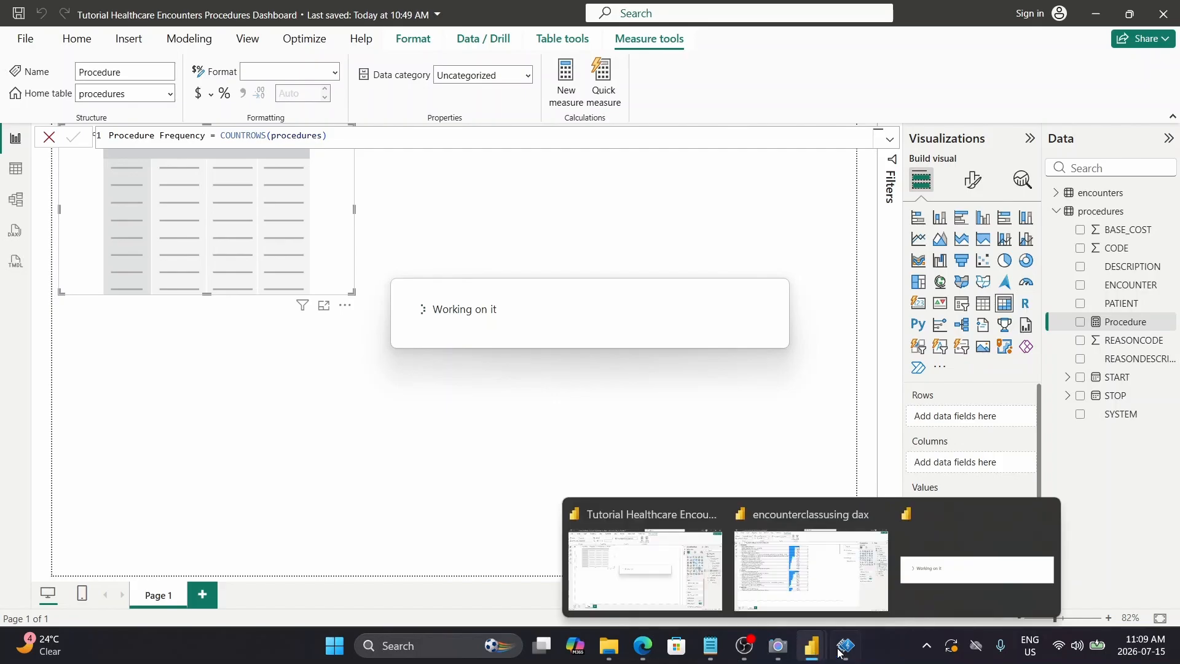
click(845, 650)
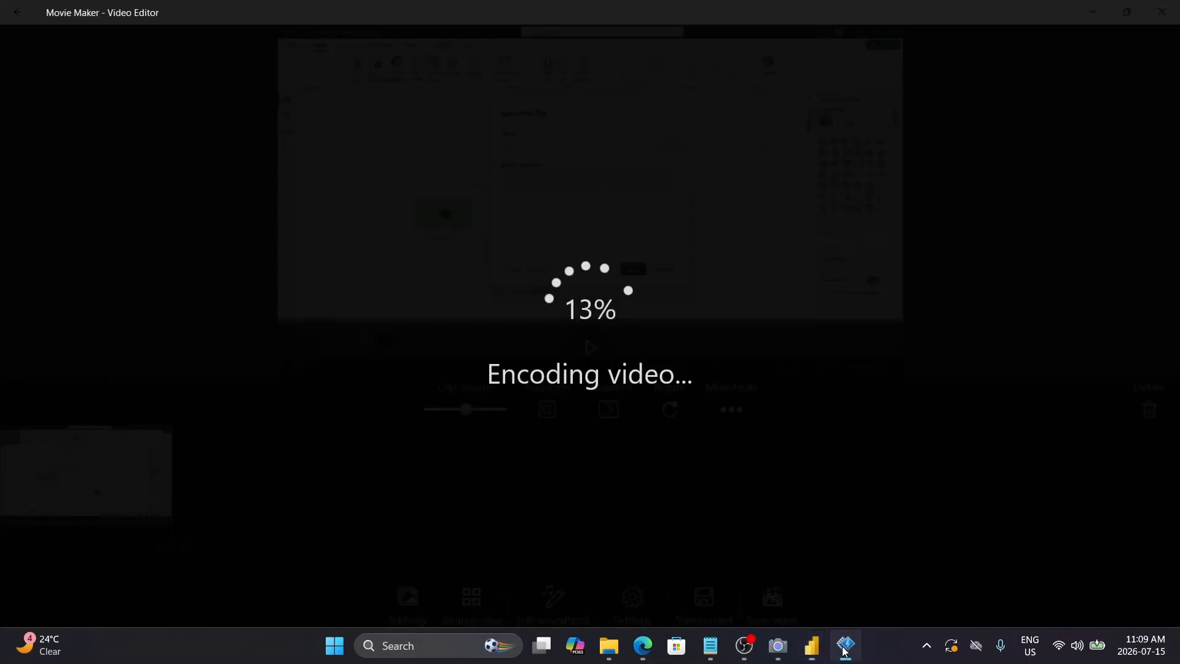
click(844, 650)
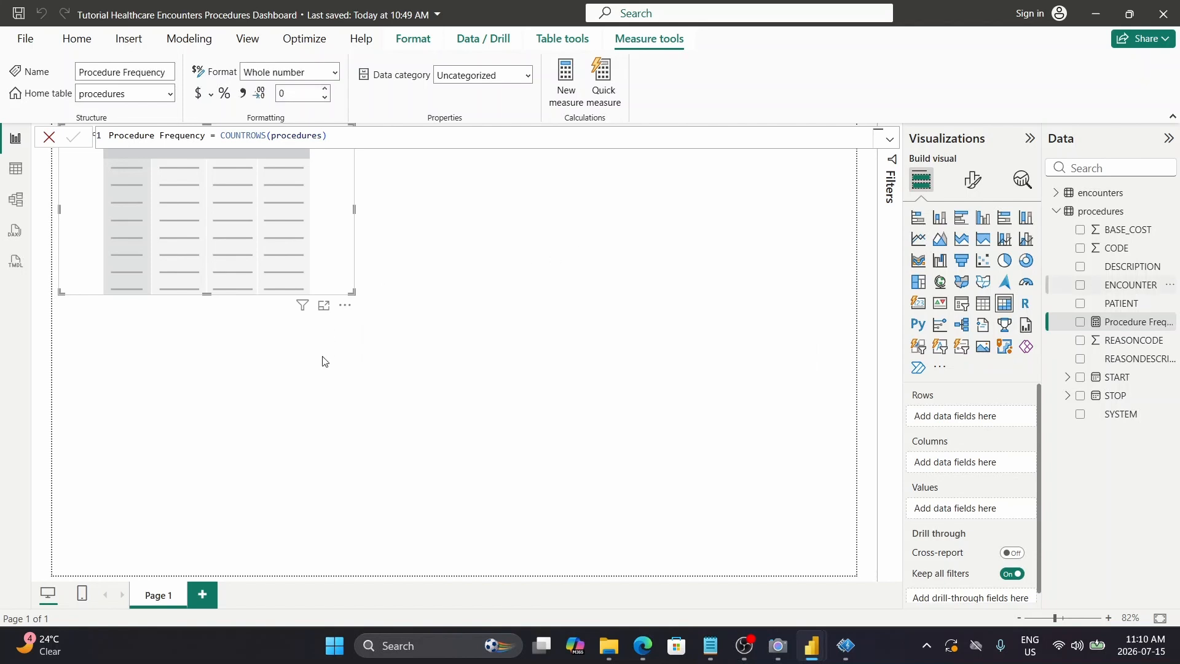
Leave the Procedure Frequency formula and enlarge the empty matrix to about 60 percent of the page's width and height
click(333, 139)
click(73, 143)
click(403, 250)
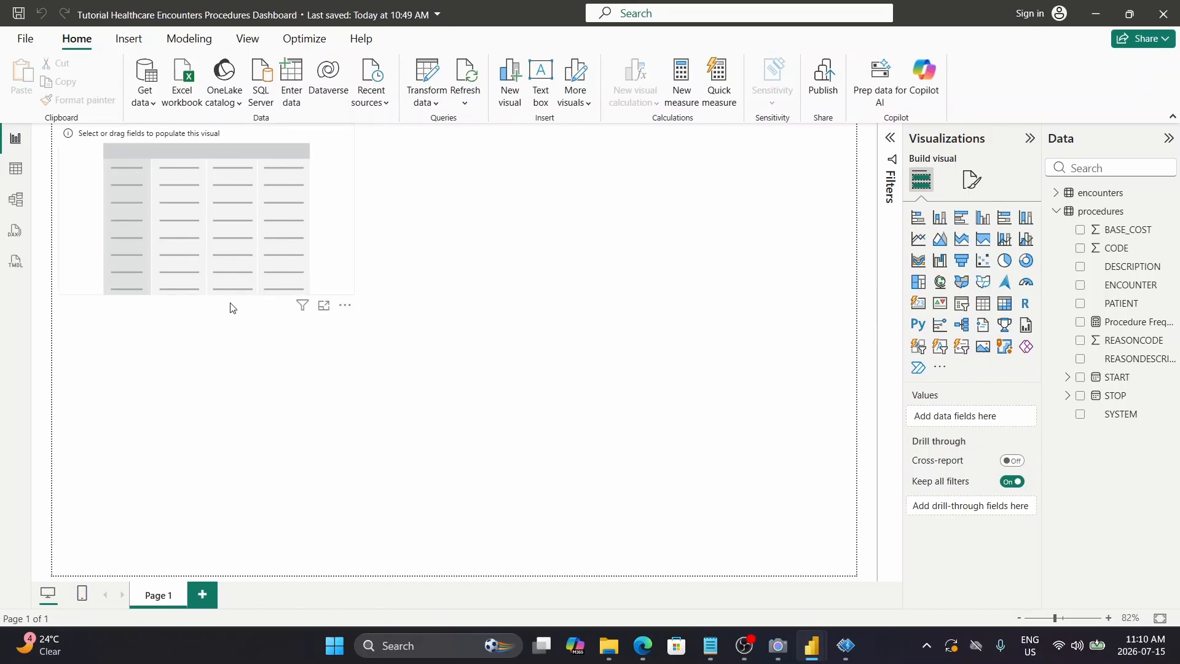
click(264, 284)
drag(206, 293, 201, 392)
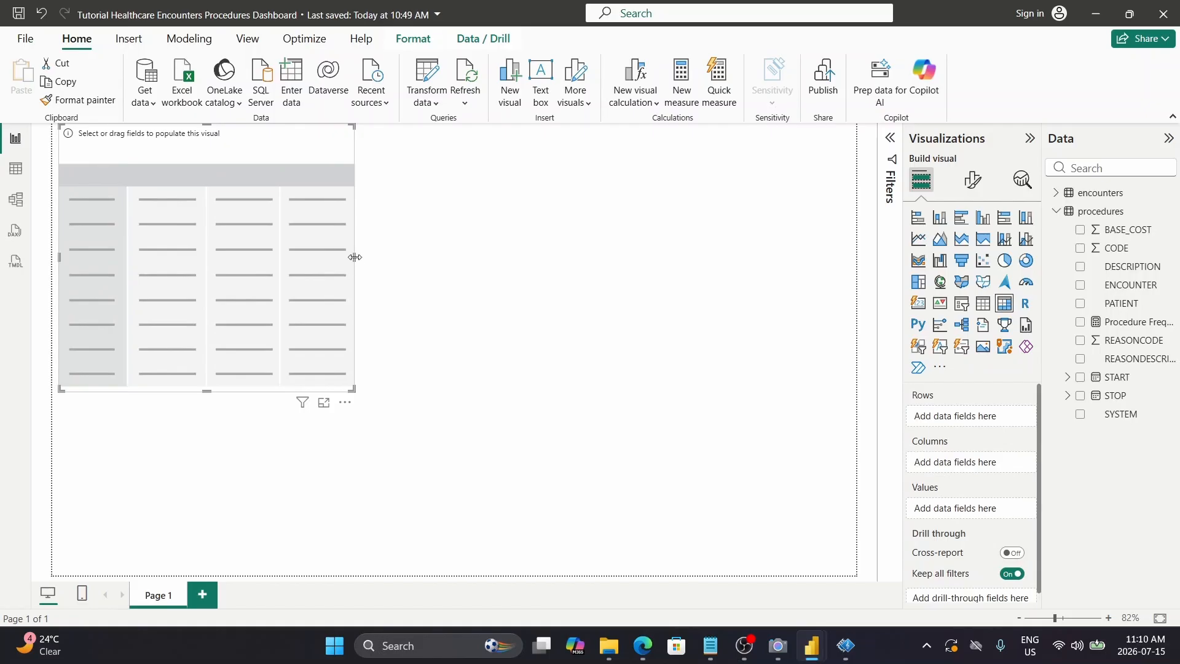
drag(356, 264, 561, 289)
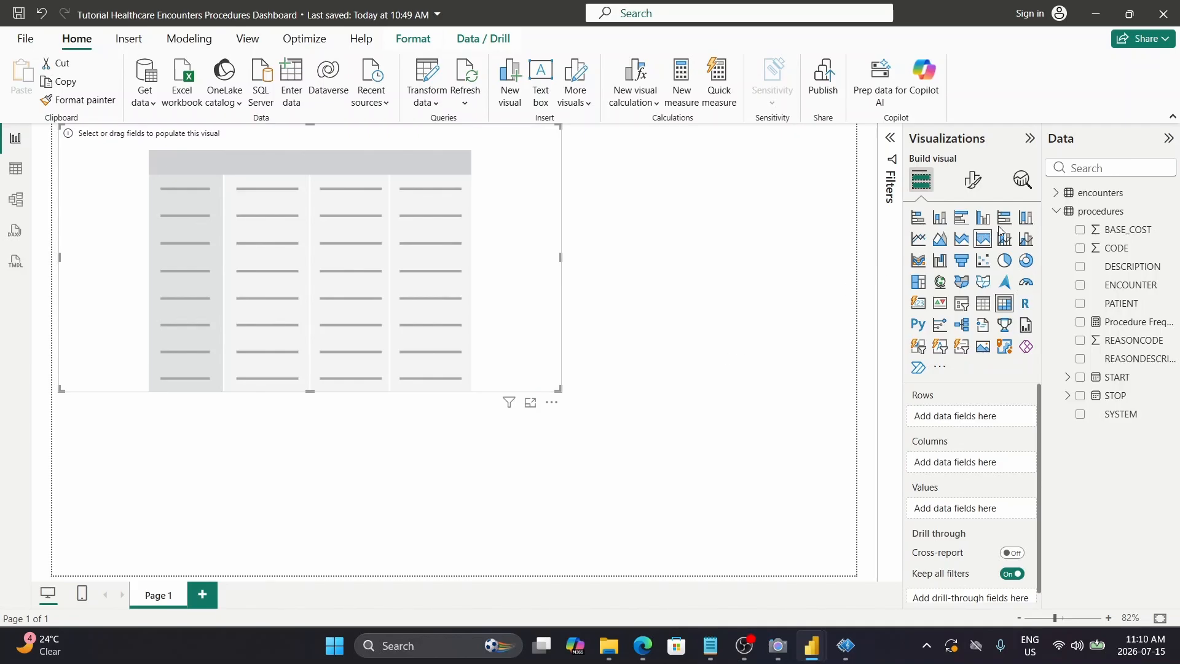
Create a Procedure Rank measure in procedures using RANKX over ALLSELECTED(procedures[DESCRIPTION]) by [Procedure Frequency], with DESC order and Dense ties
right_click(1085, 219)
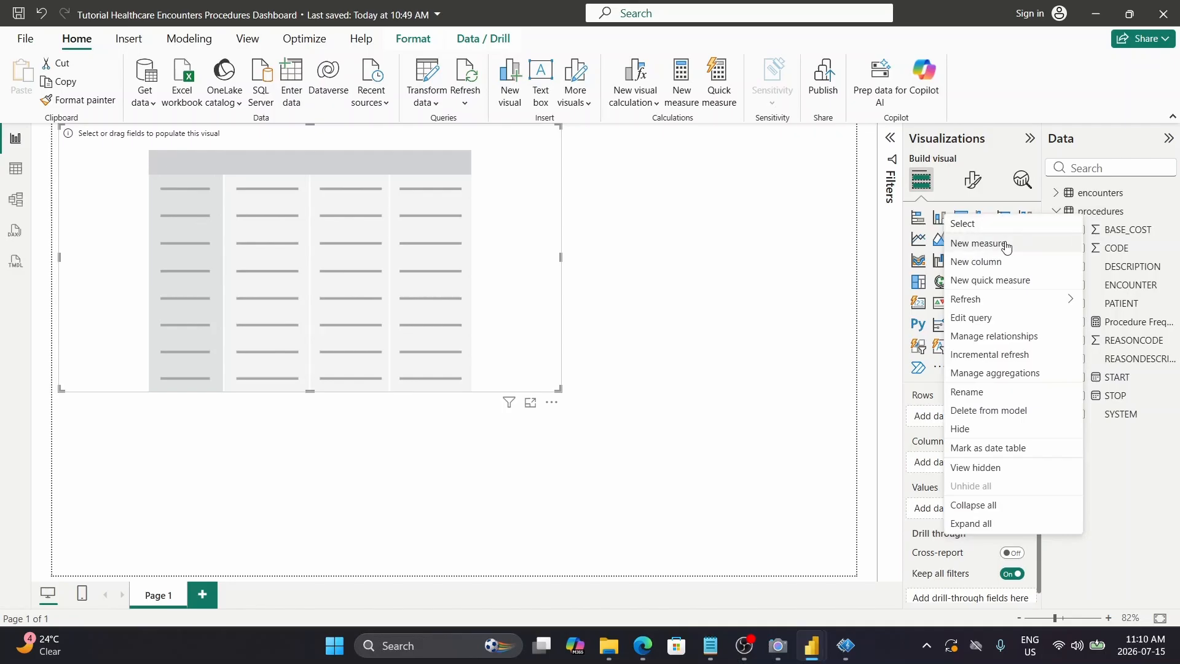
click(451, 241)
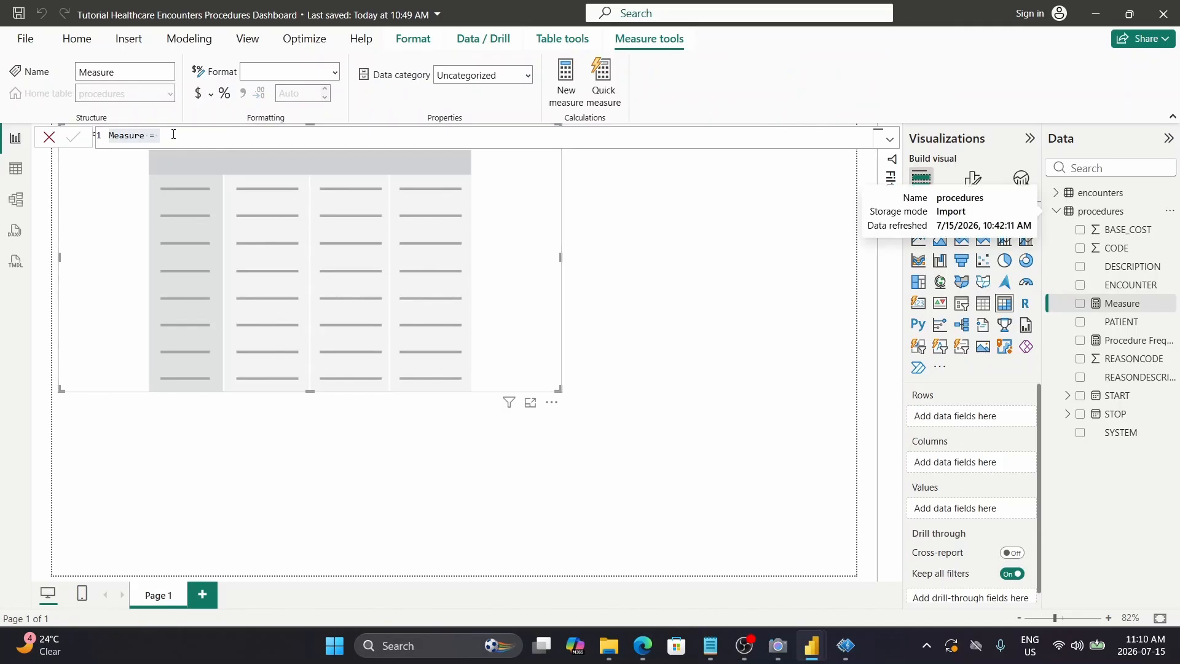
text(Procedure Rank = RANKX(     ALLSELECTED(procedures[DESCRIPTION]),     [Procedure Frequency],     ,     DESC,     Dense ))
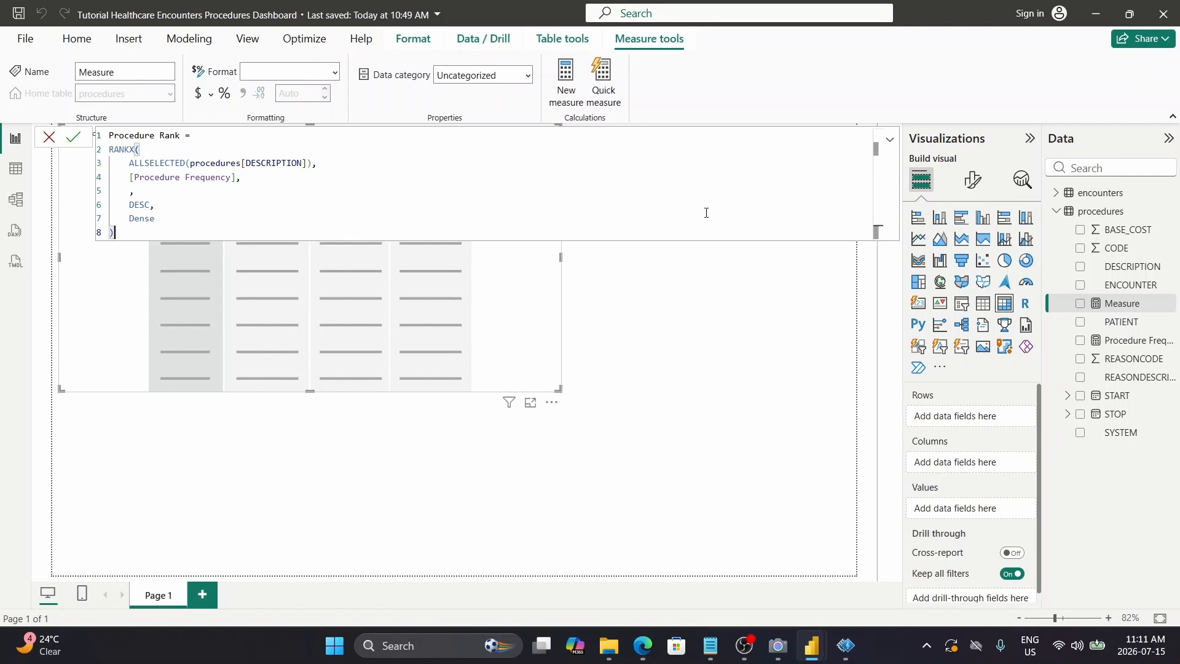
click(73, 140)
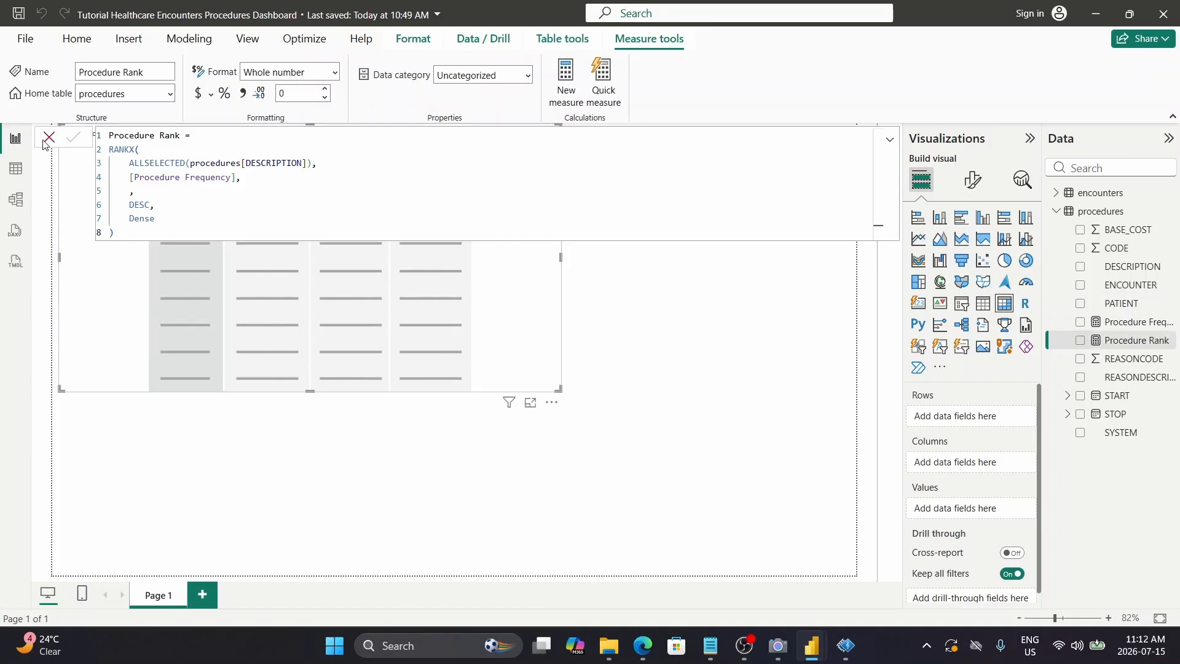
Leave the Procedure Rank formula and extend the empty matrix to about three quarters of the page's height
click(221, 236)
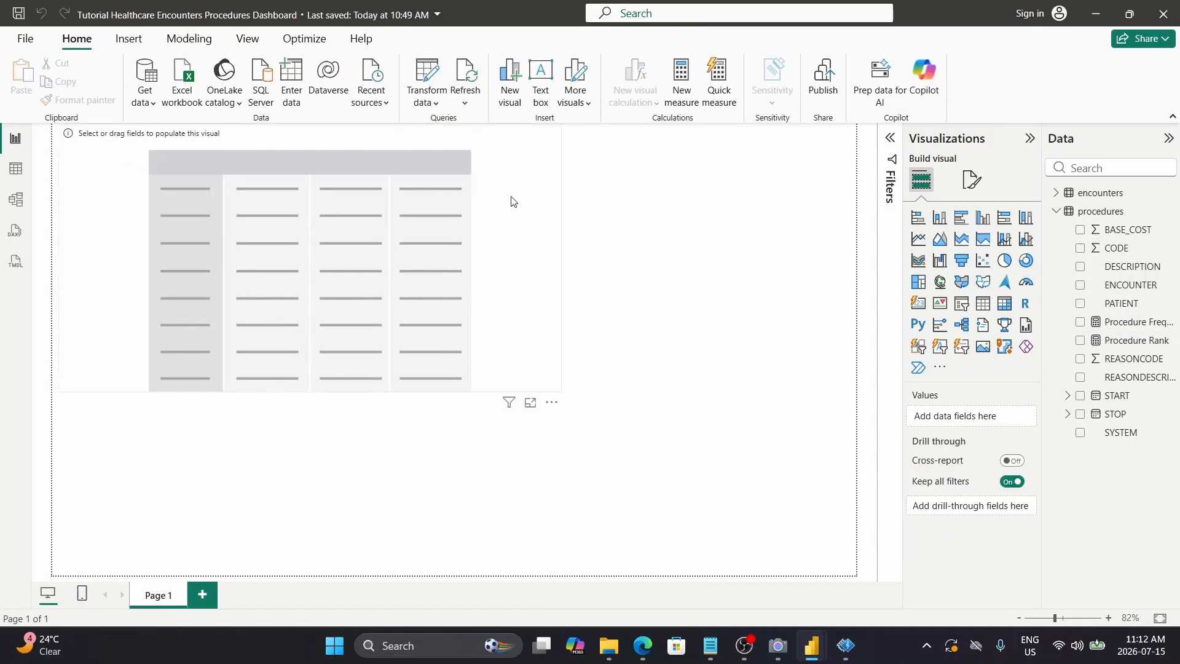
click(308, 396)
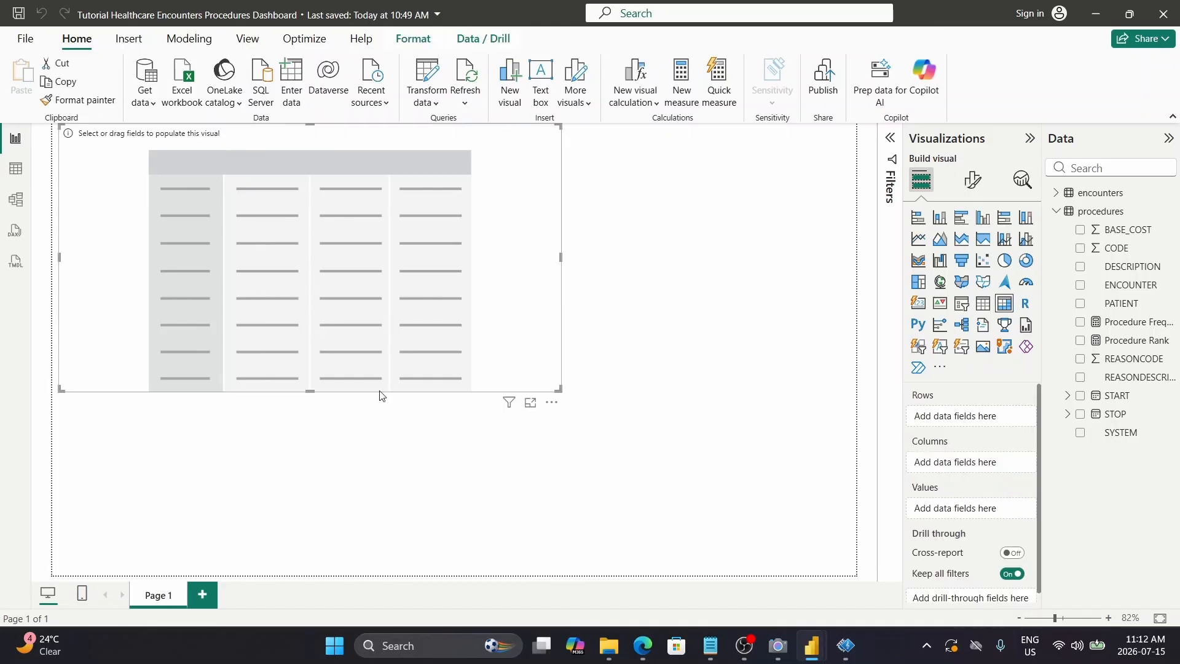
drag(310, 410, 313, 475)
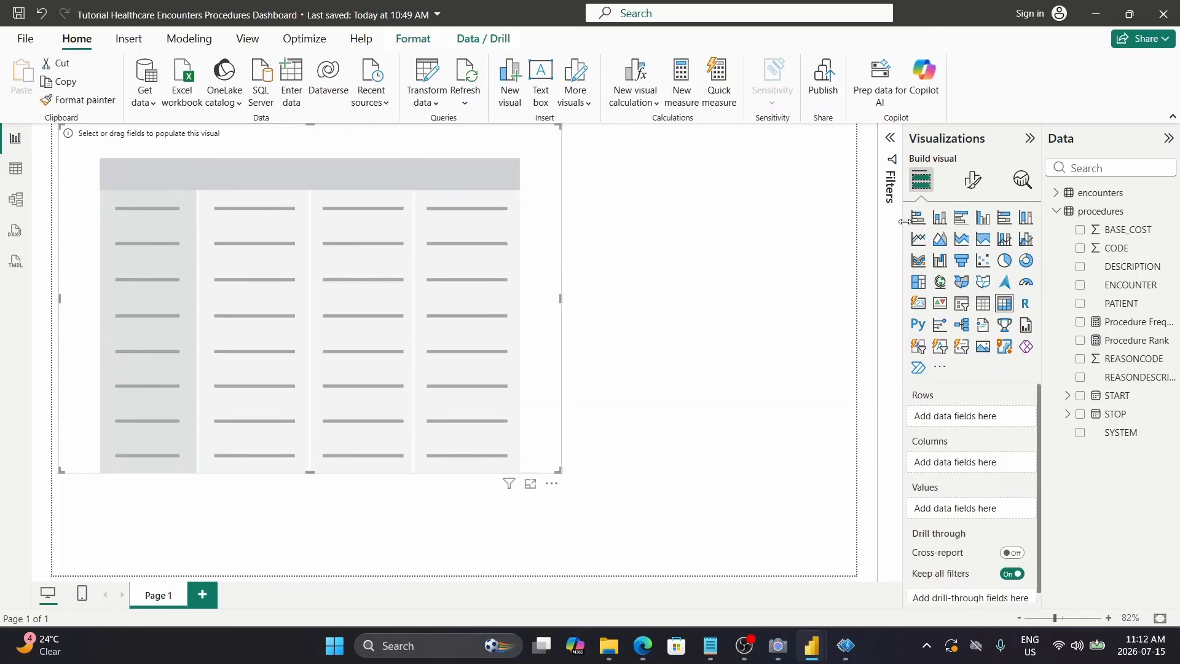
Set the matrix rows to ENCOUNTERCLASS from encounters, with DESCRIPTION from procedures nested beneath it
click(1056, 210)
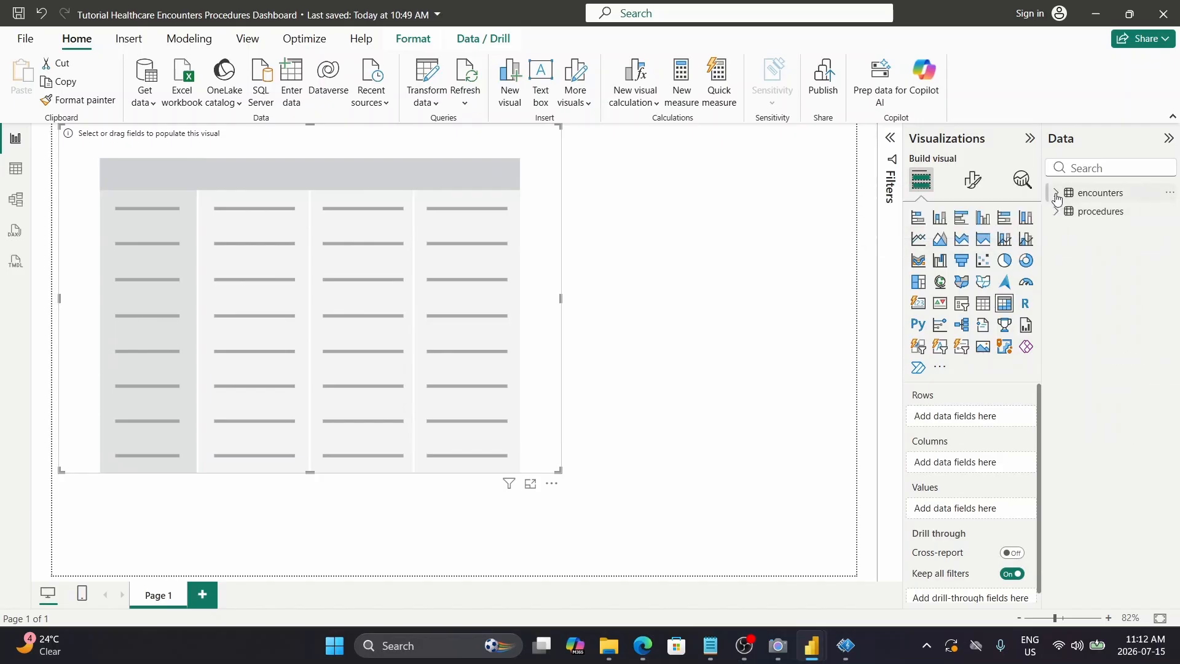
click(1056, 192)
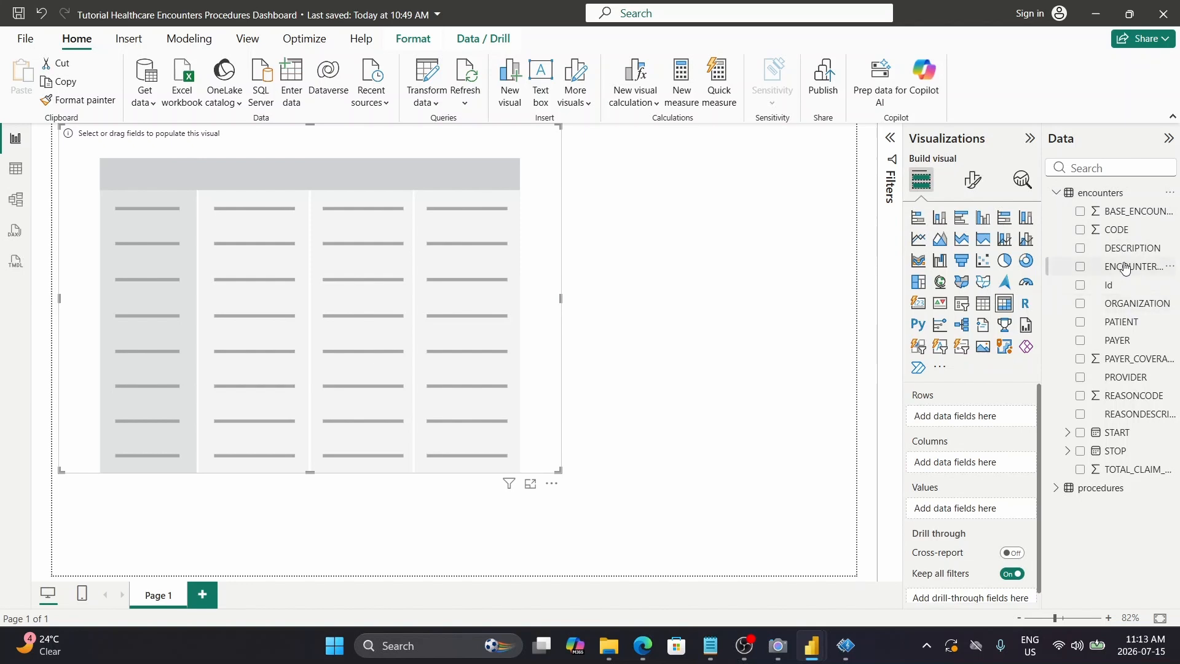
drag(1126, 268, 976, 419)
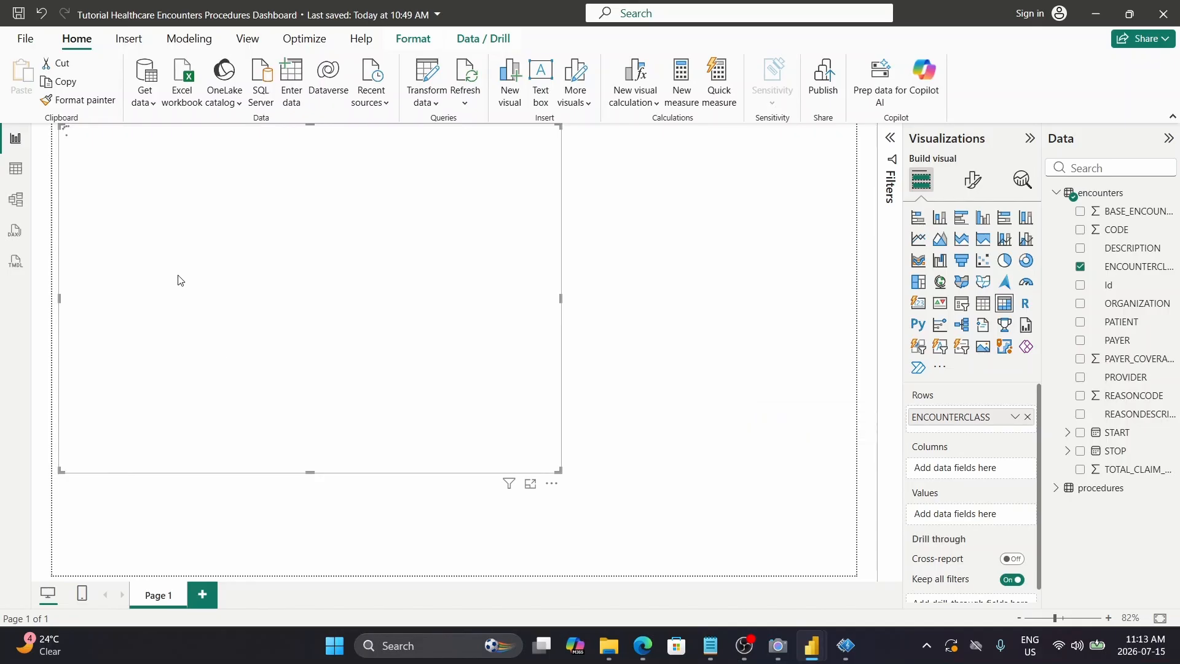
click(1056, 193)
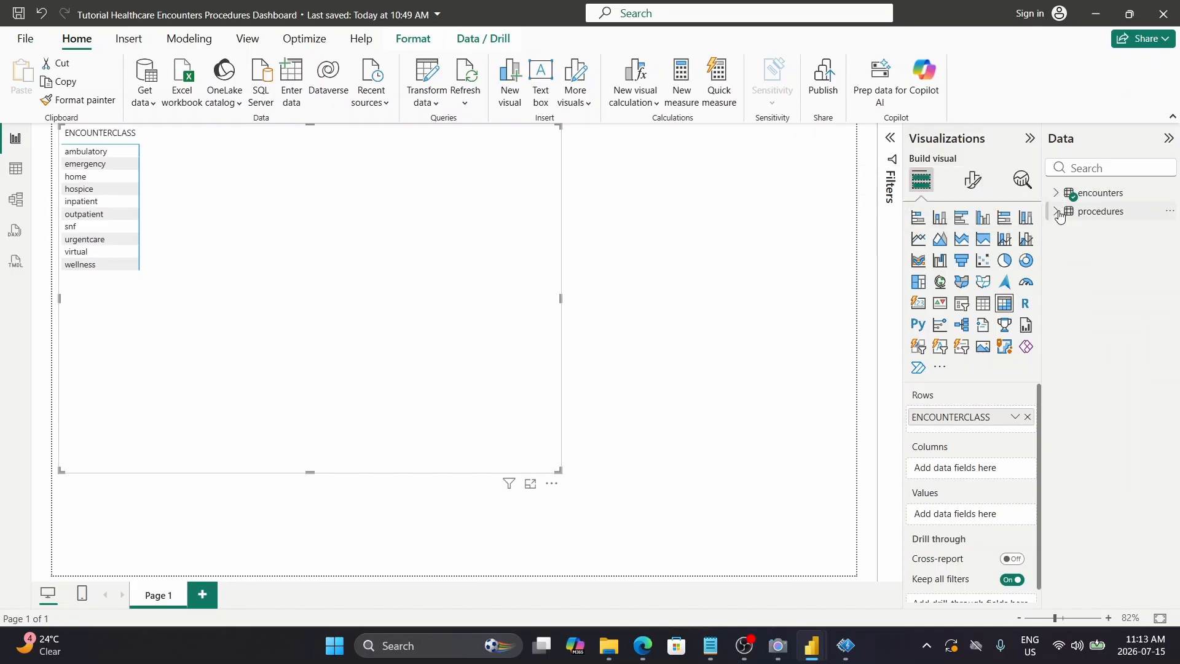
click(1058, 212)
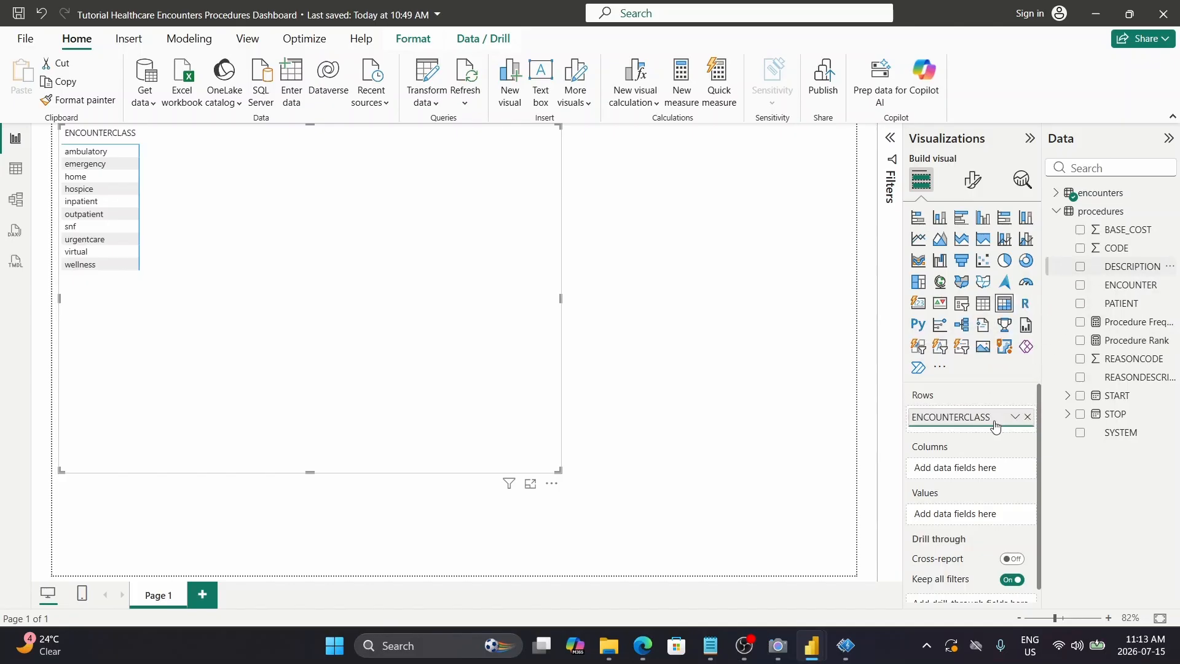
drag(995, 425, 995, 429)
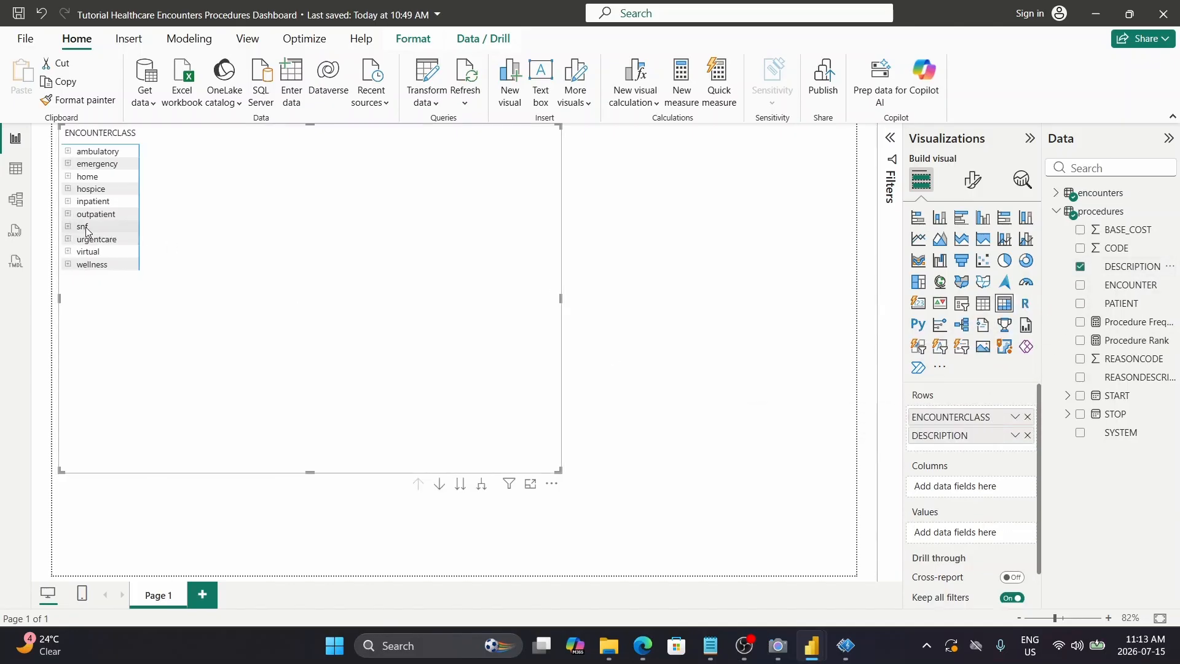
Expand the ambulatory class in the matrix and extend the visual to nearly the page's full height
click(69, 153)
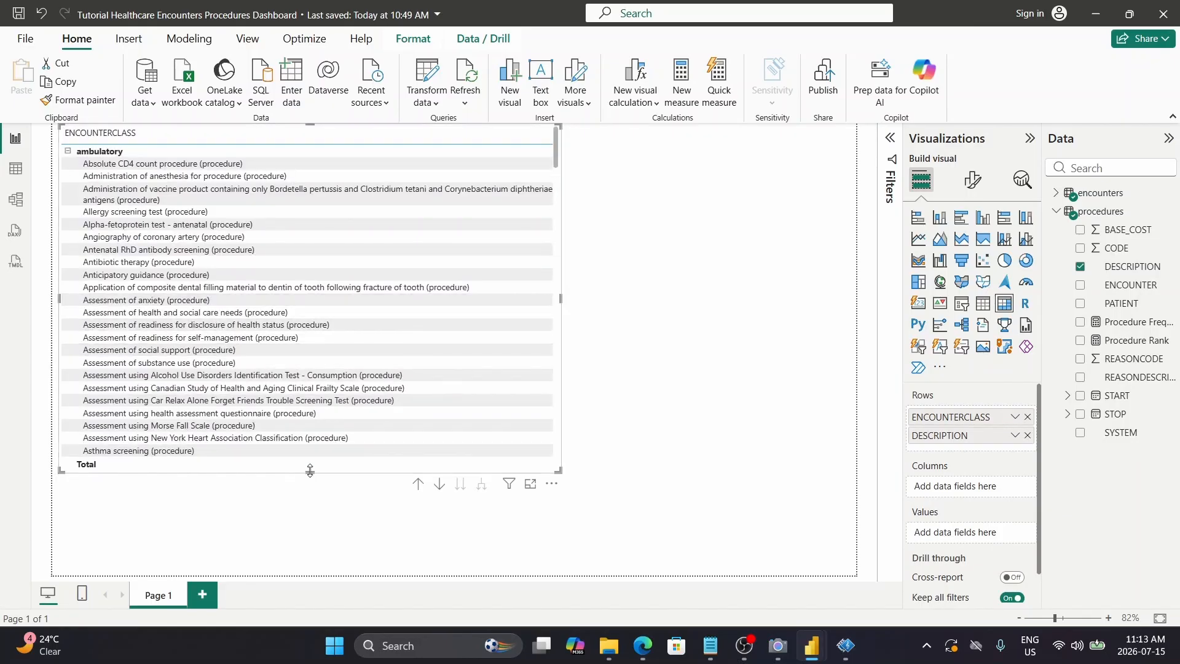
drag(311, 480, 316, 557)
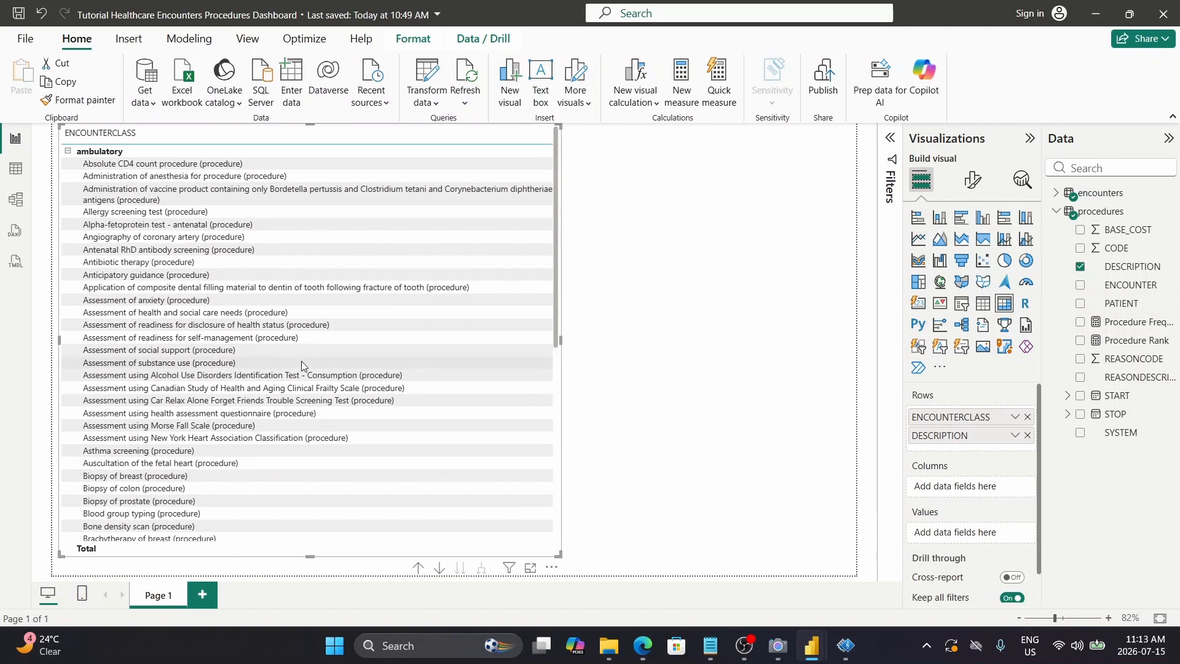
scroll(301, 367, down, 2)
scroll(301, 364, down, 20)
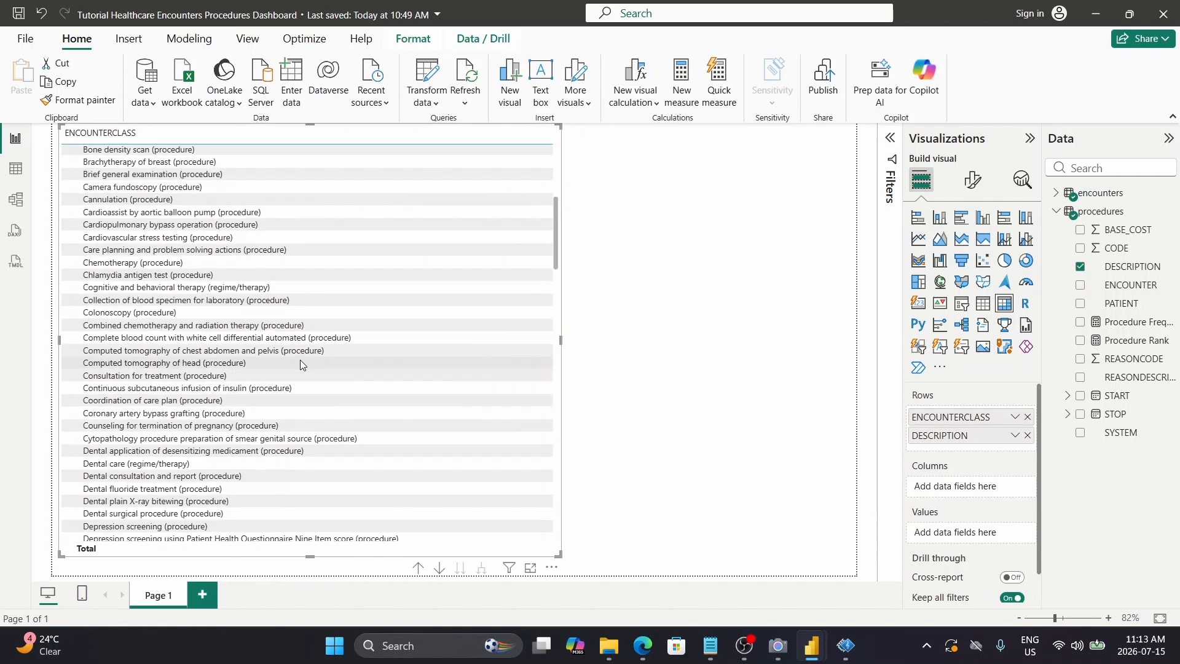
scroll(399, 332, down, 10)
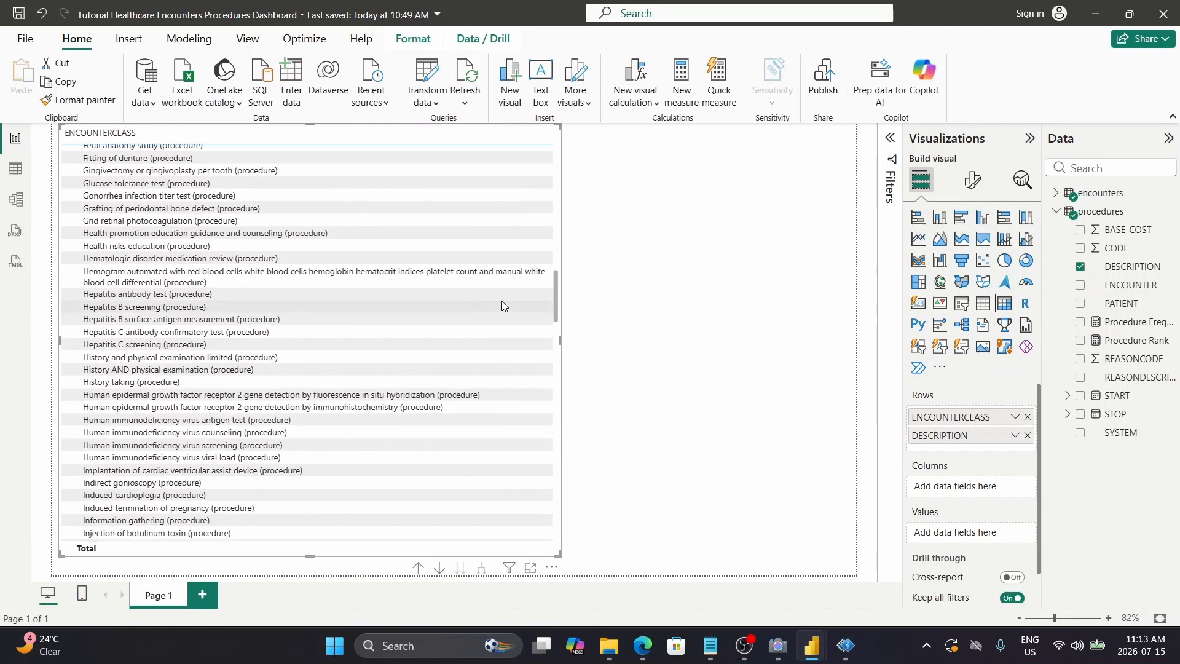
scroll(552, 301, down, 15)
scroll(543, 498, down, 10)
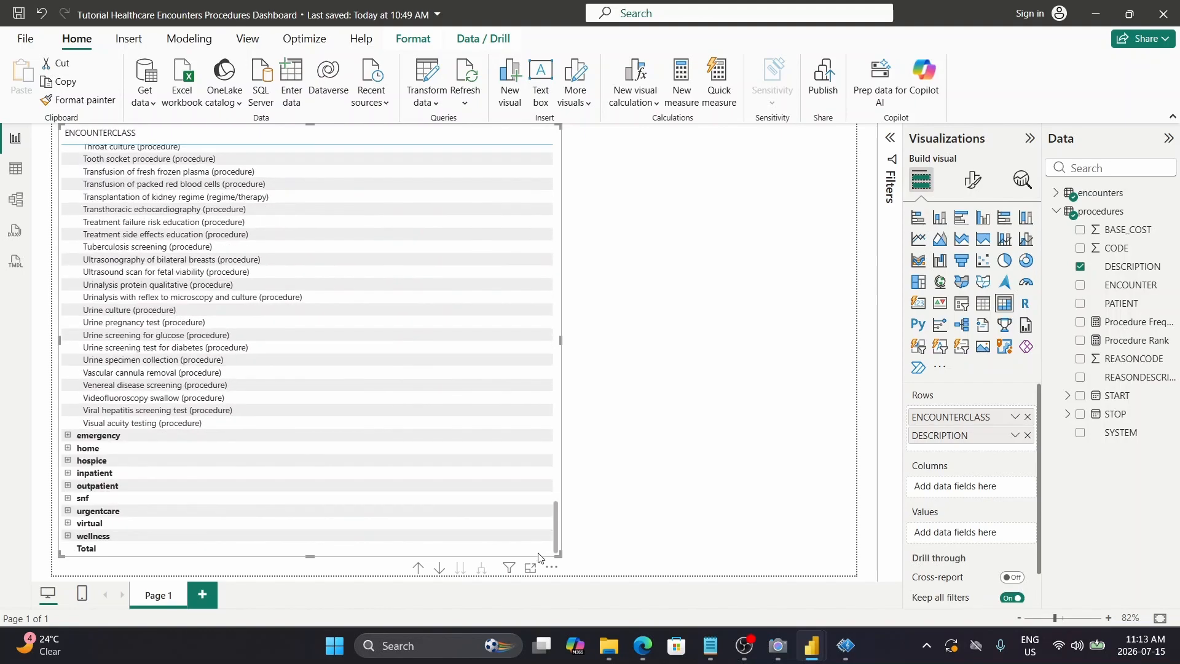
Expand the emergency and home encounter classes to list their procedure descriptions in the matrix
click(68, 436)
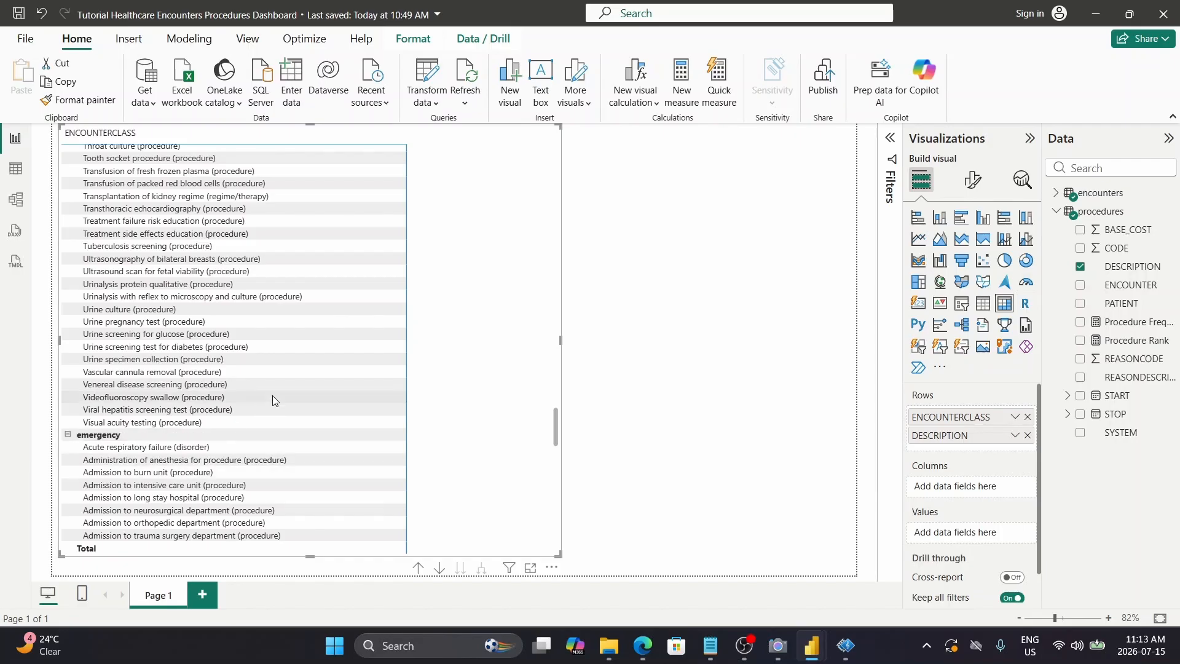
scroll(272, 396, down, 7)
scroll(271, 394, down, 15)
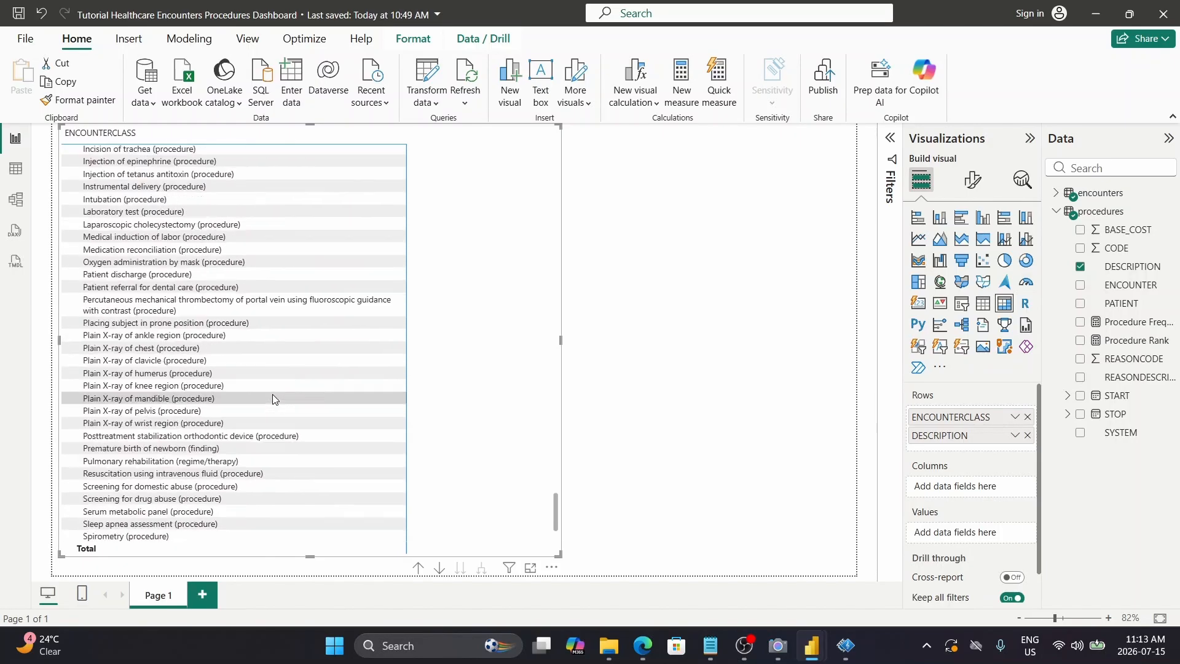
scroll(272, 393, down, 1)
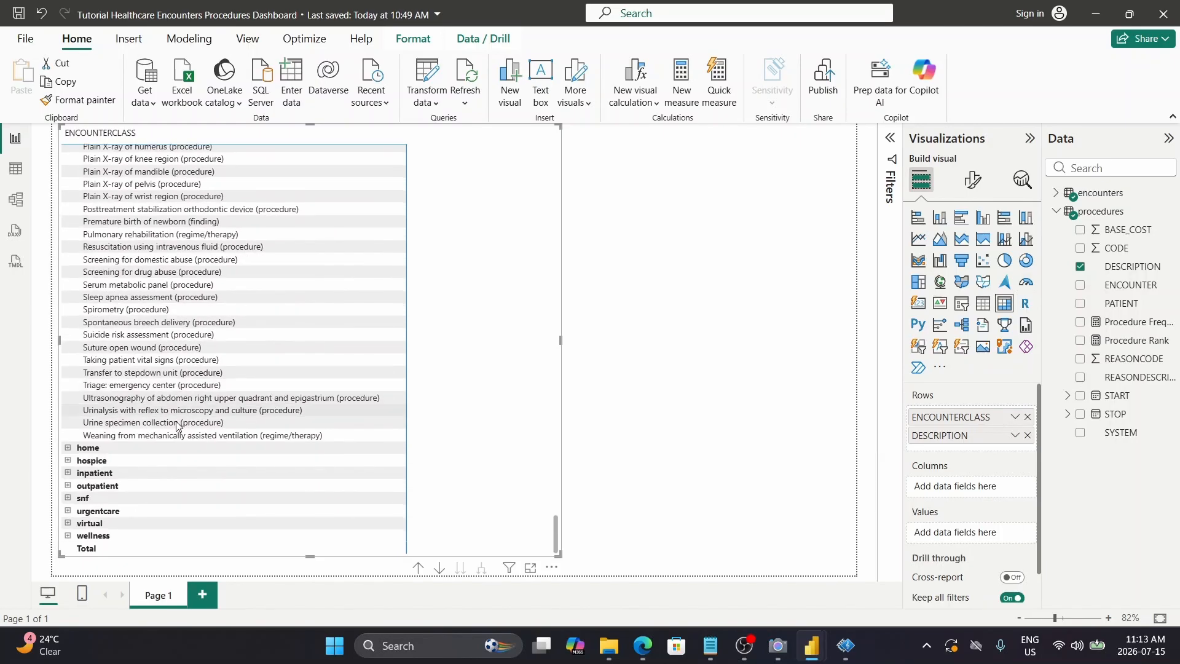
click(68, 449)
scroll(131, 460, down, 5)
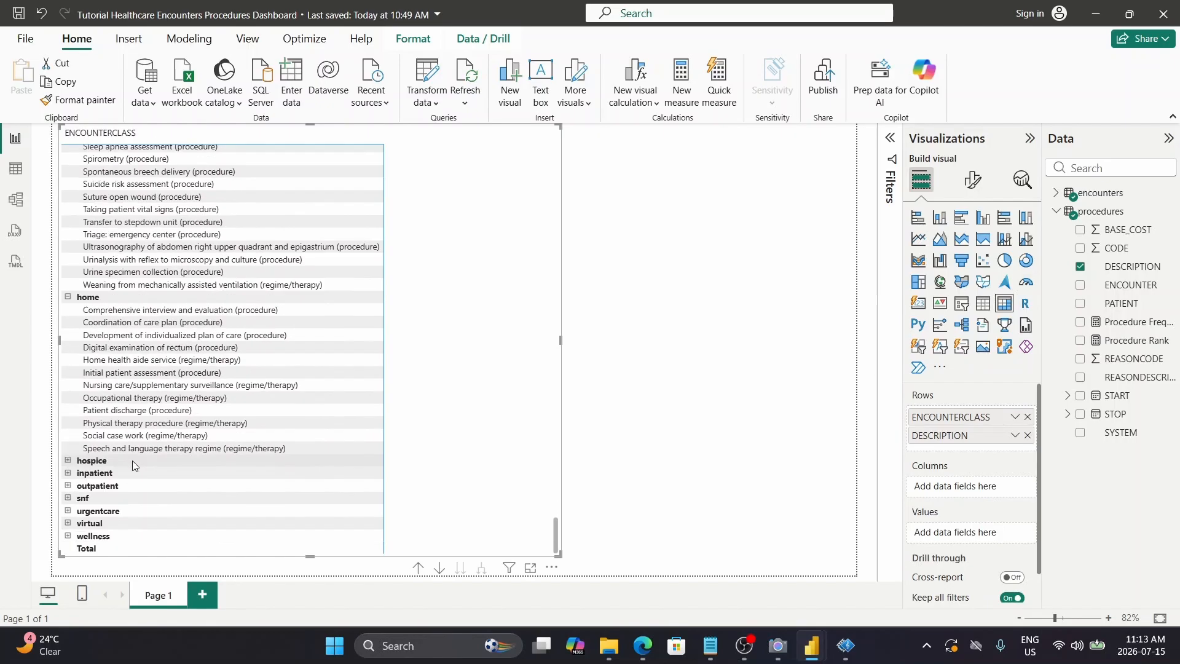
Expand the hospice, inpatient and outpatient encounter classes to list their procedure descriptions
click(69, 476)
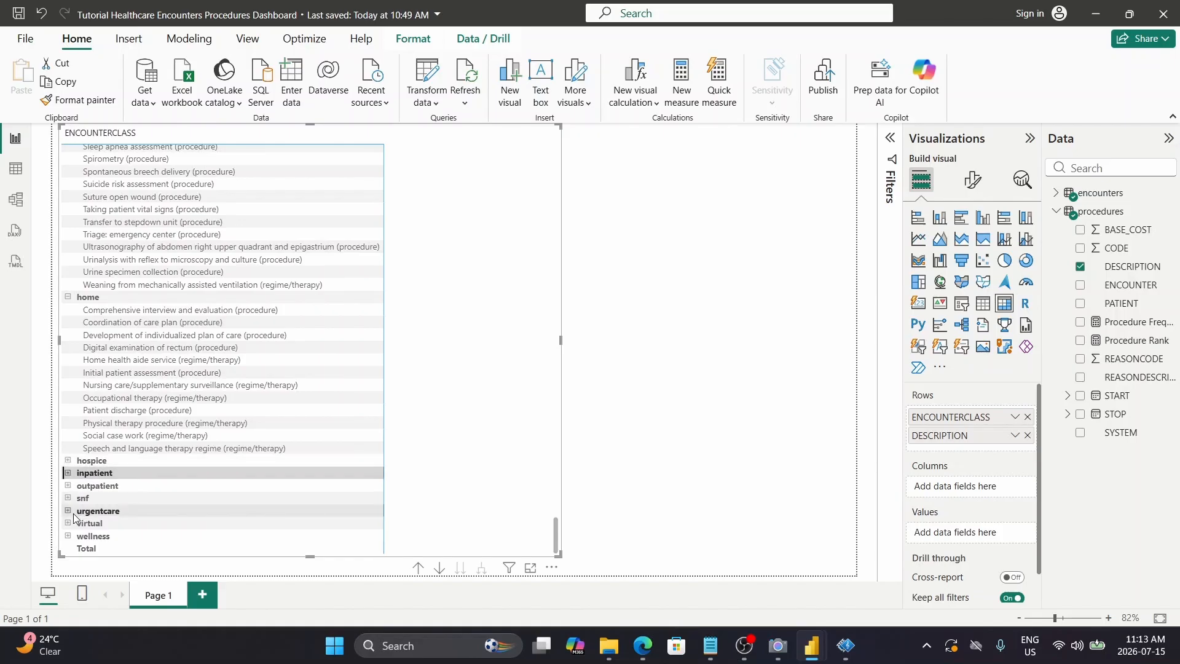
click(68, 461)
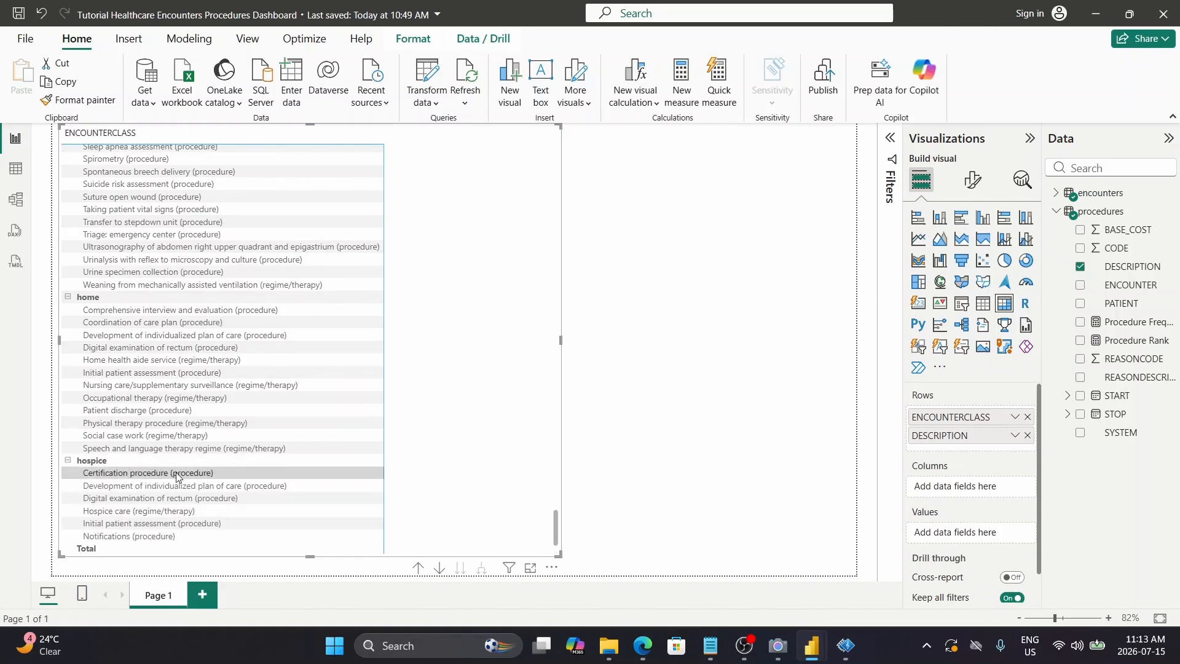
scroll(172, 473, down, 3)
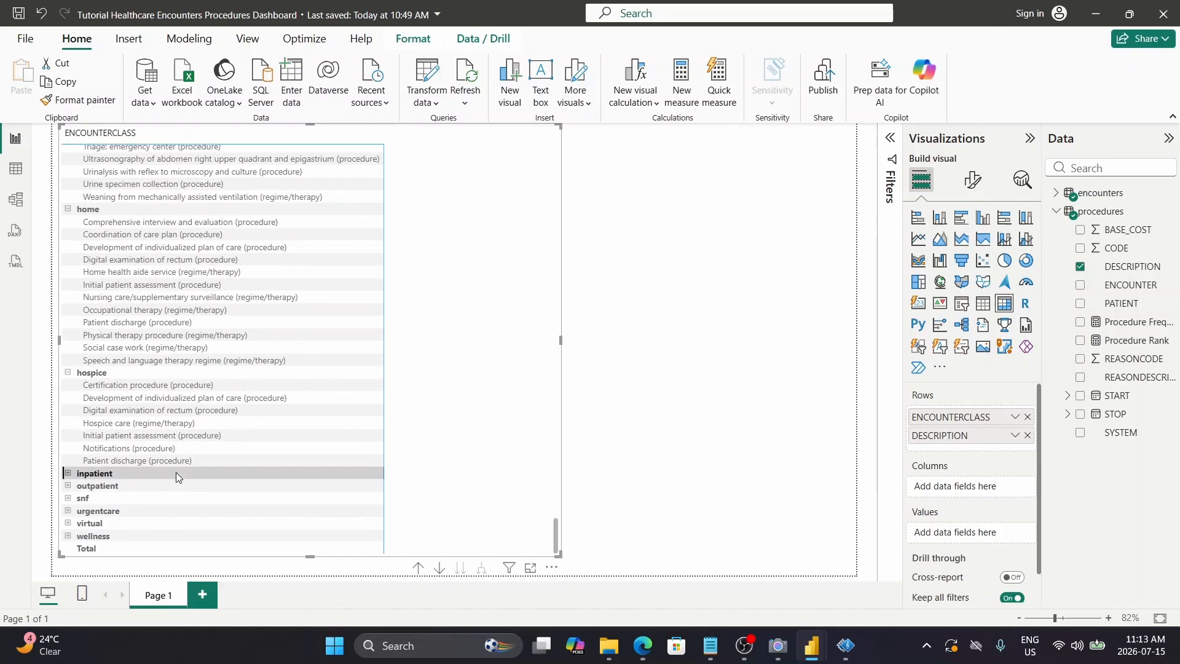
click(68, 474)
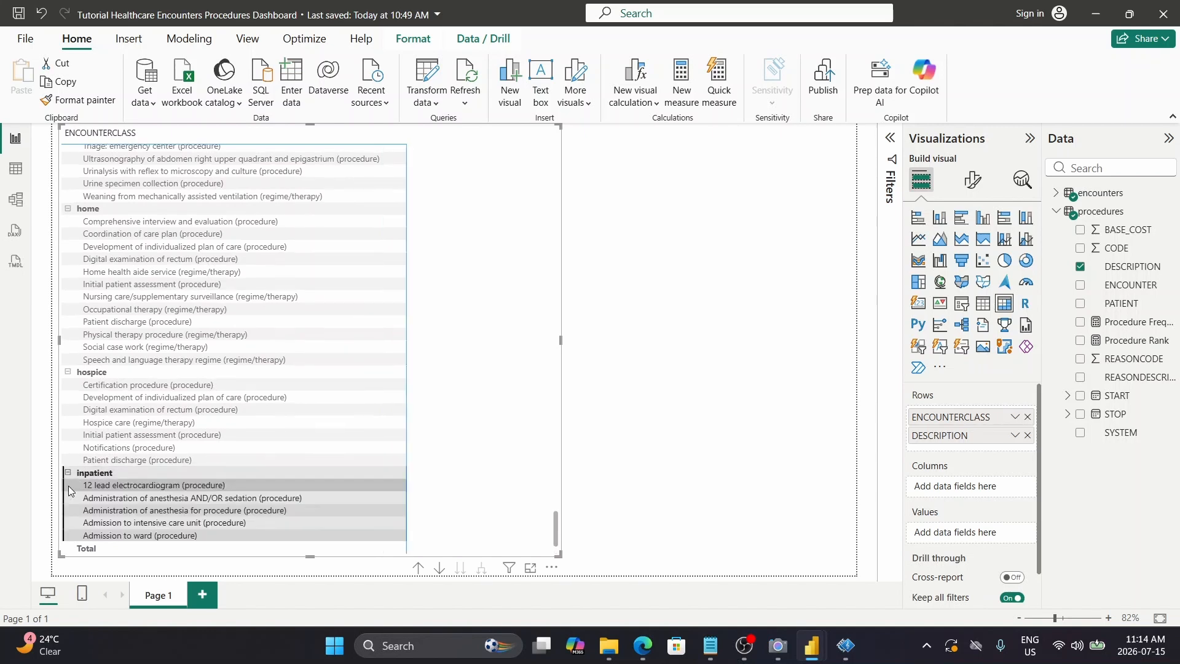
scroll(145, 467, down, 10)
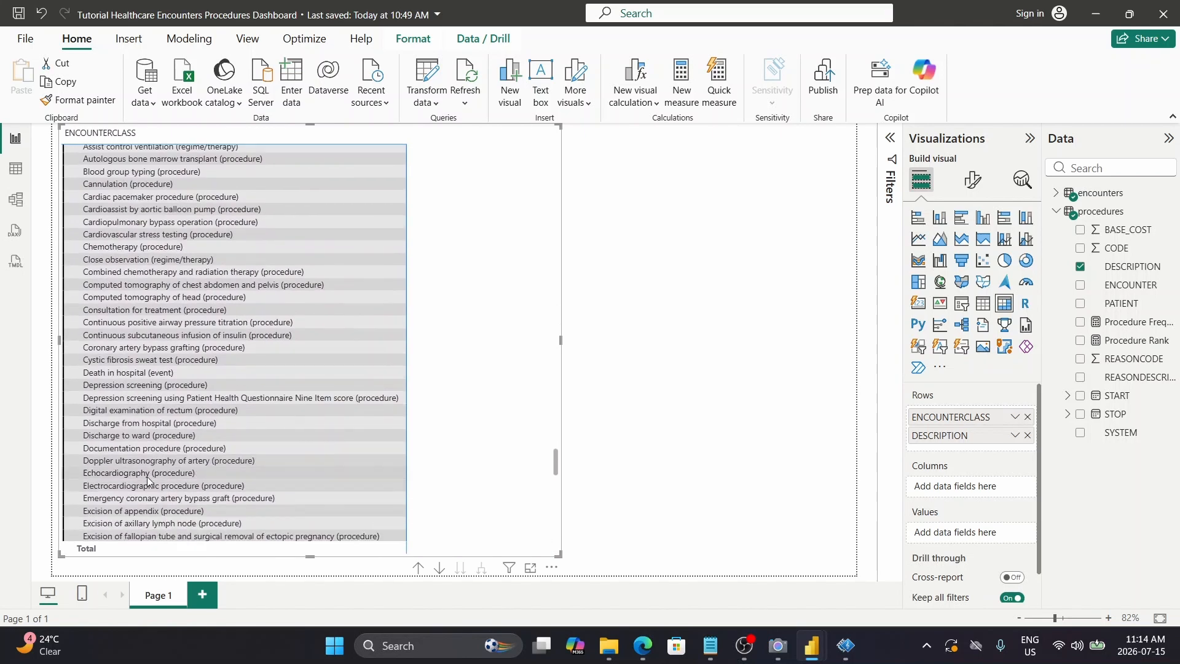
scroll(146, 467, down, 12)
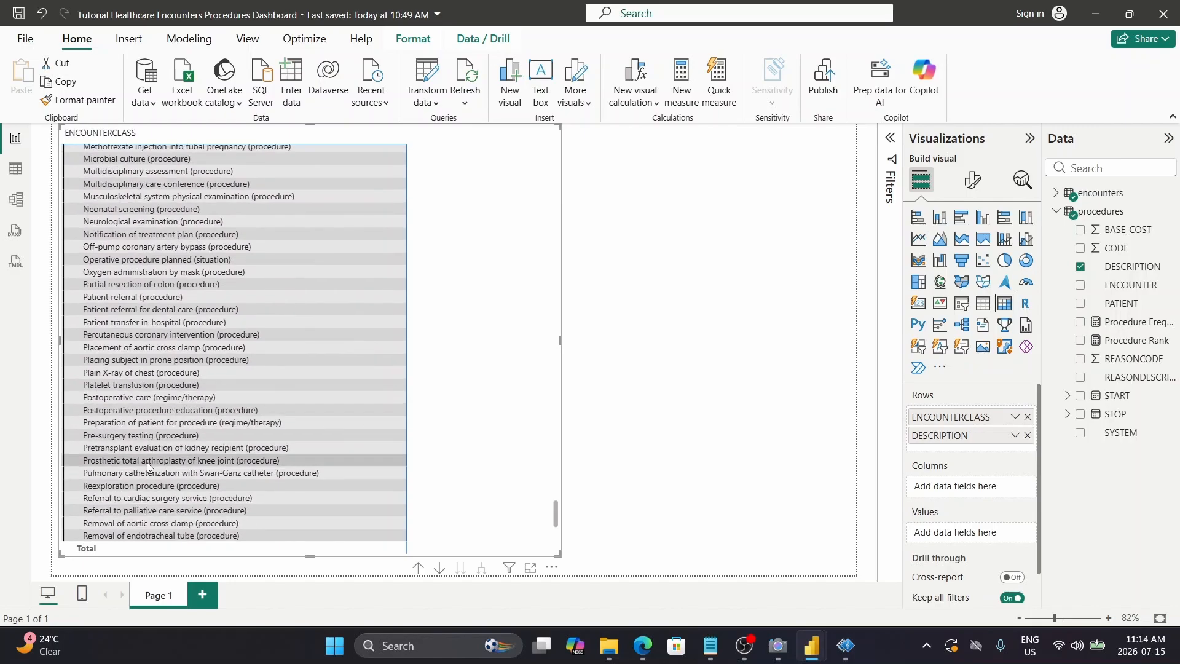
scroll(147, 466, down, 5)
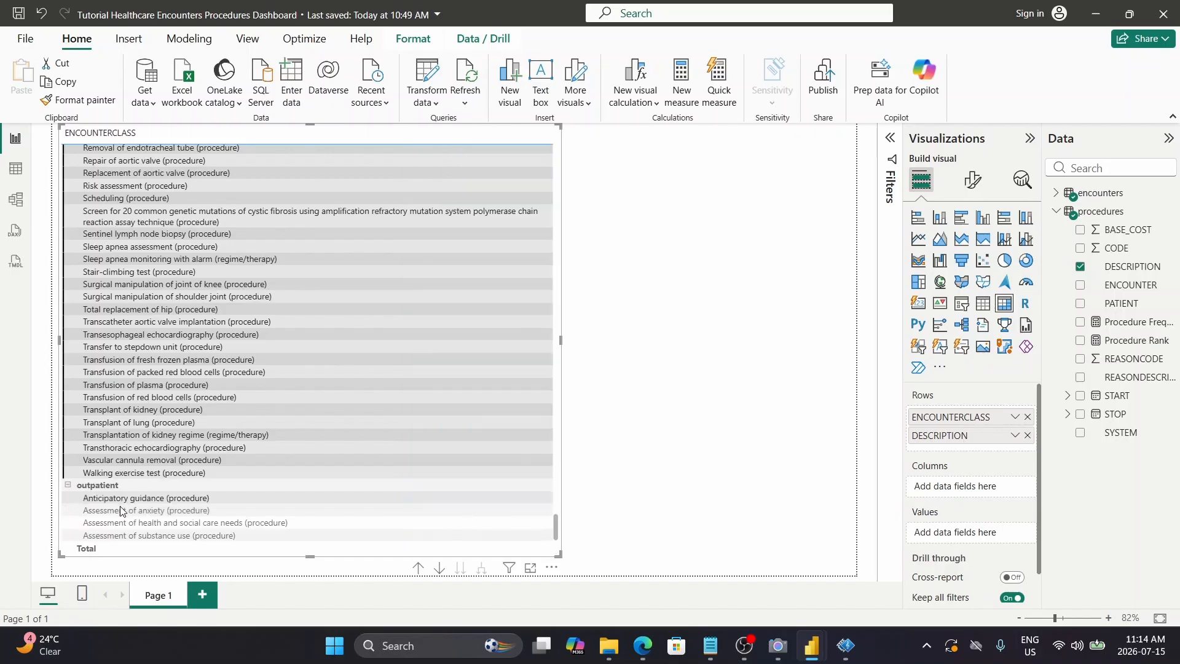
scroll(213, 465, down, 6)
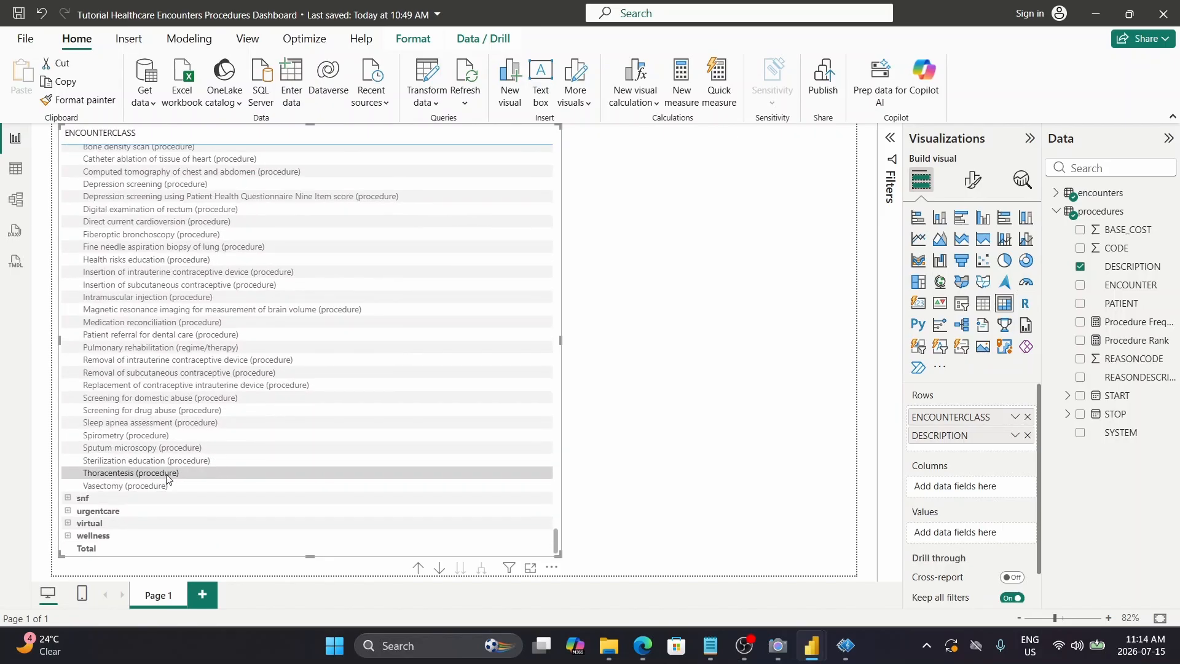
Expand the snf and urgentcare encounter classes to list their procedure descriptions
click(67, 498)
scroll(158, 519, down, 3)
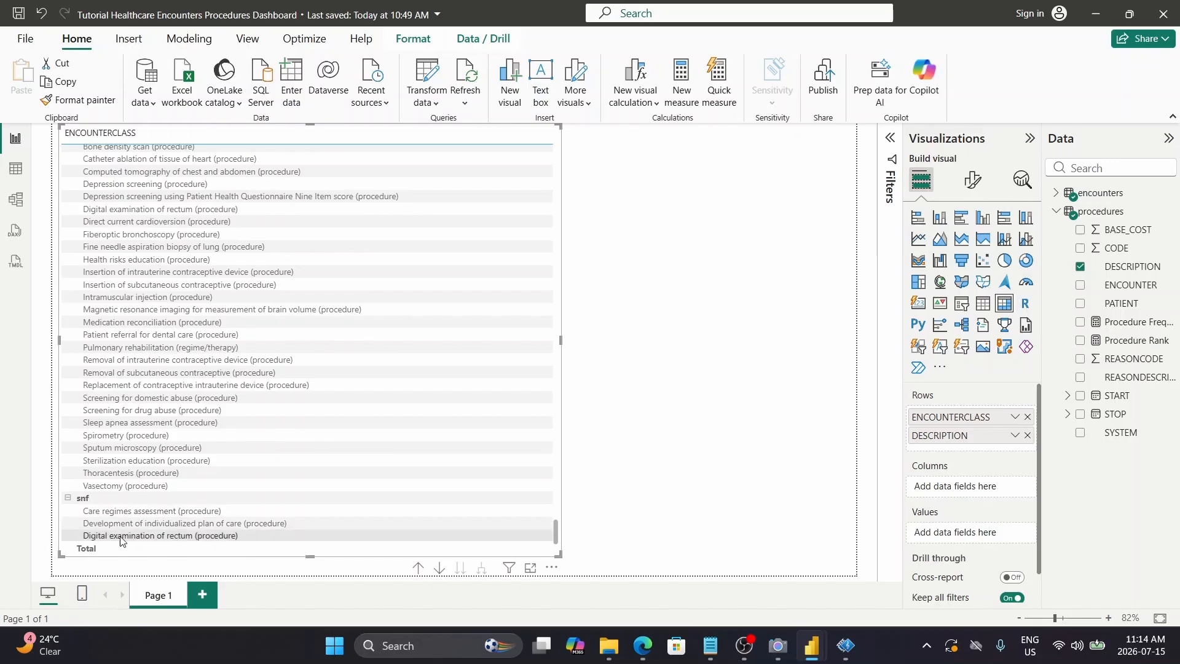
scroll(158, 520, down, 2)
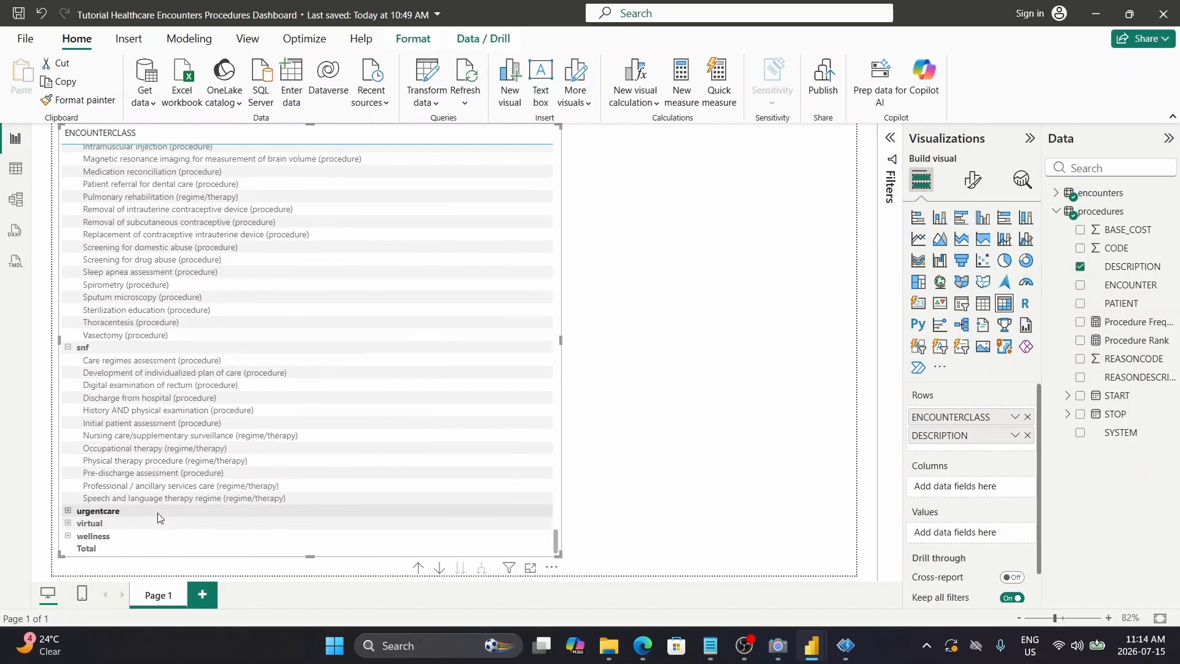
click(67, 515)
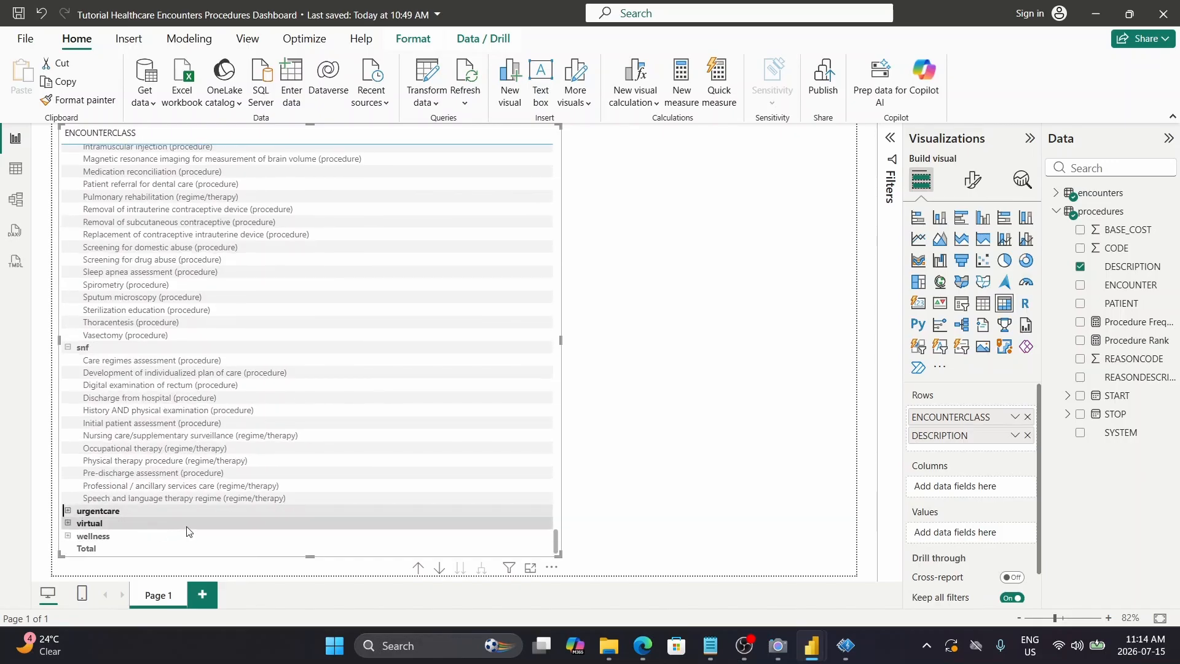
click(67, 511)
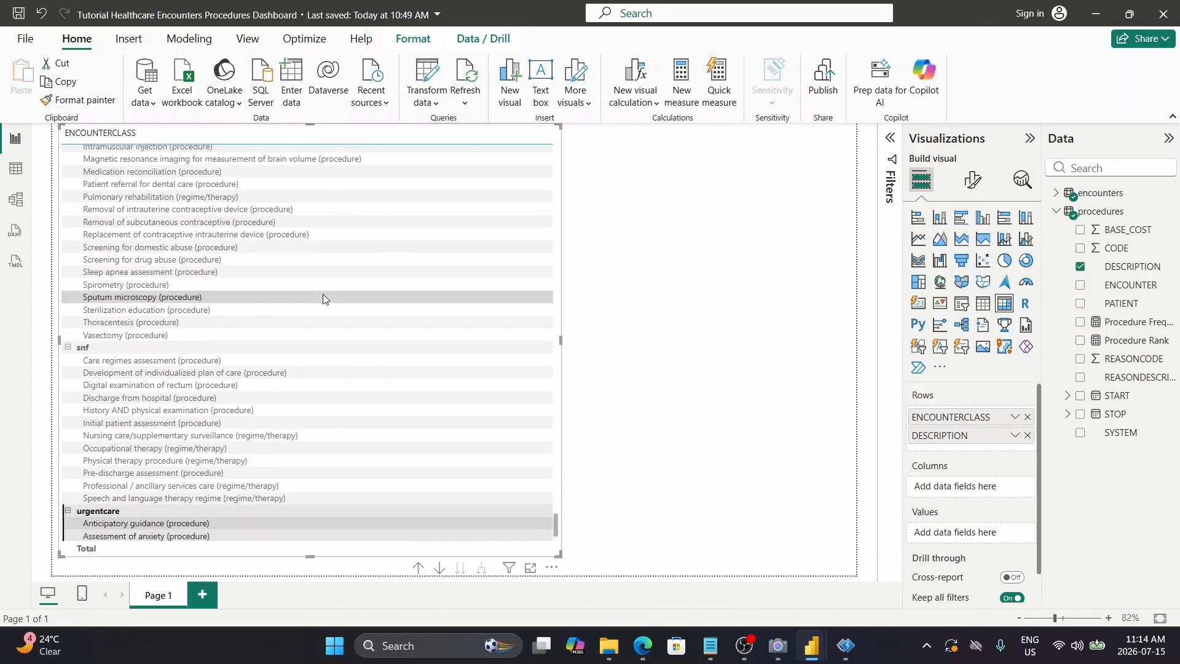
Add the Procedure Frequency measure to the matrix values and widen the visual to about 80 percent of the page's width
scroll(325, 295, up, 3)
scroll(326, 295, up, 10)
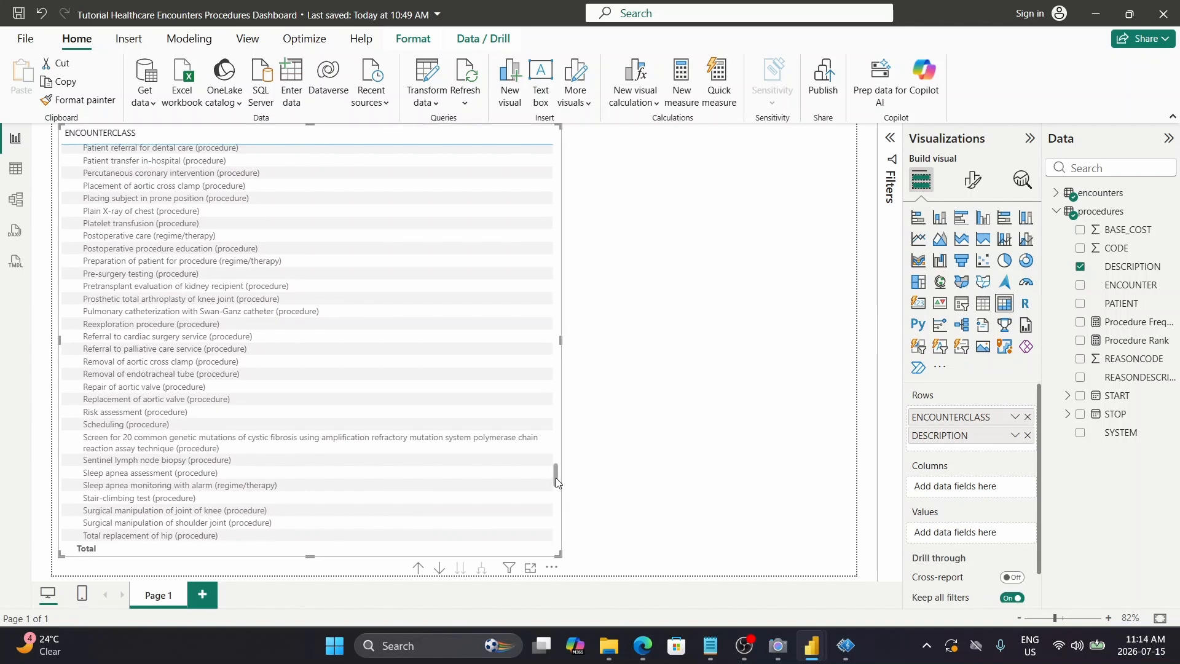
drag(559, 460, 571, 221)
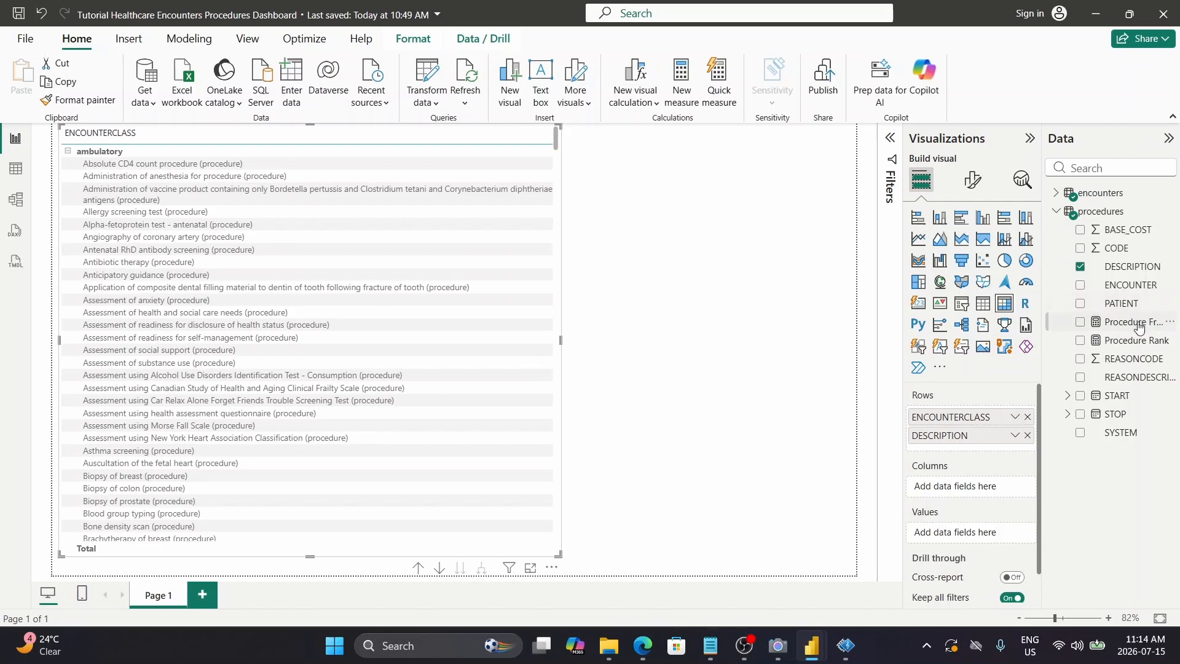
drag(1122, 324, 980, 536)
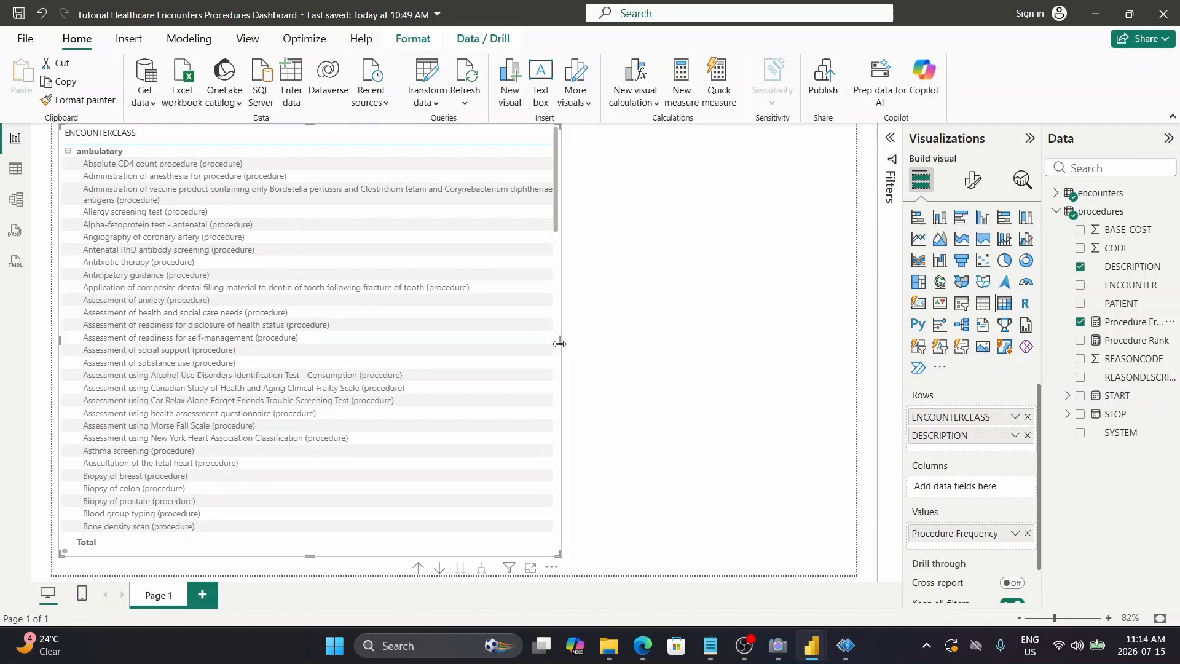
drag(560, 340, 732, 355)
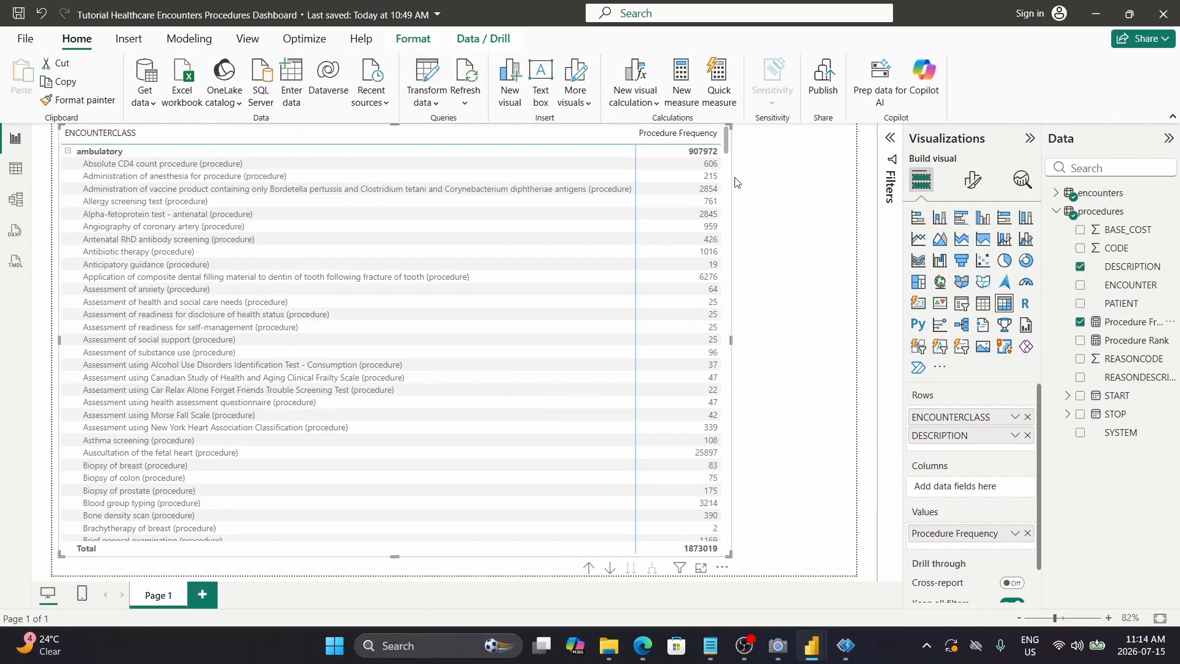
Turn off the row subtotals and column subtotals of the matrix
click(973, 186)
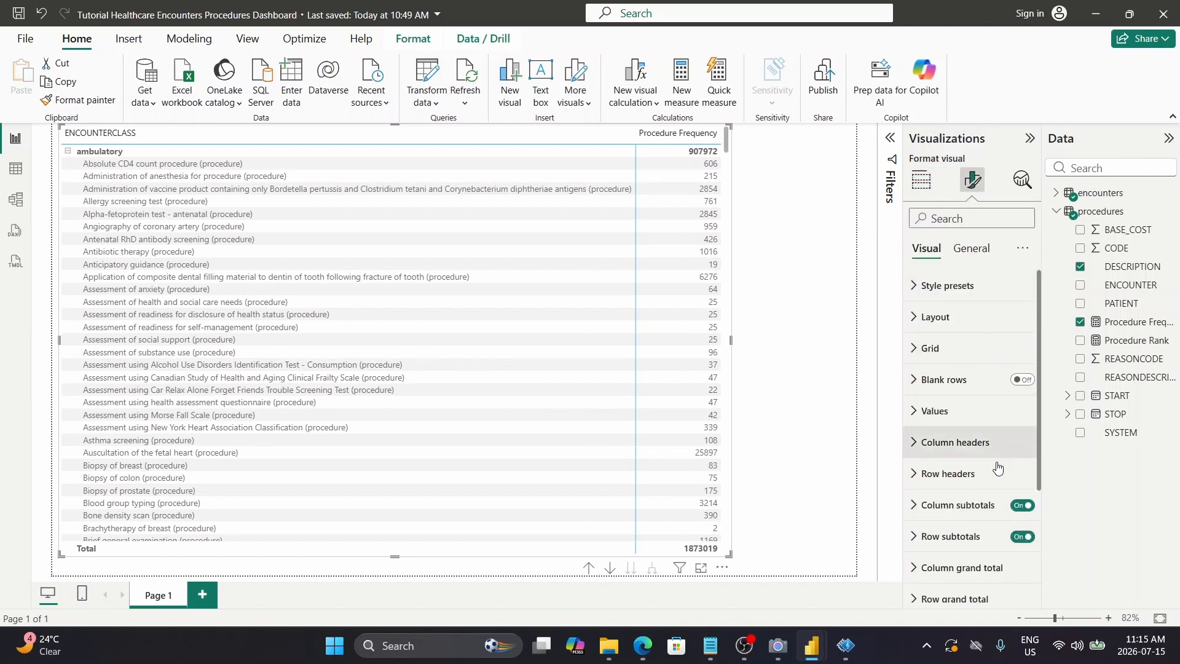
click(1020, 537)
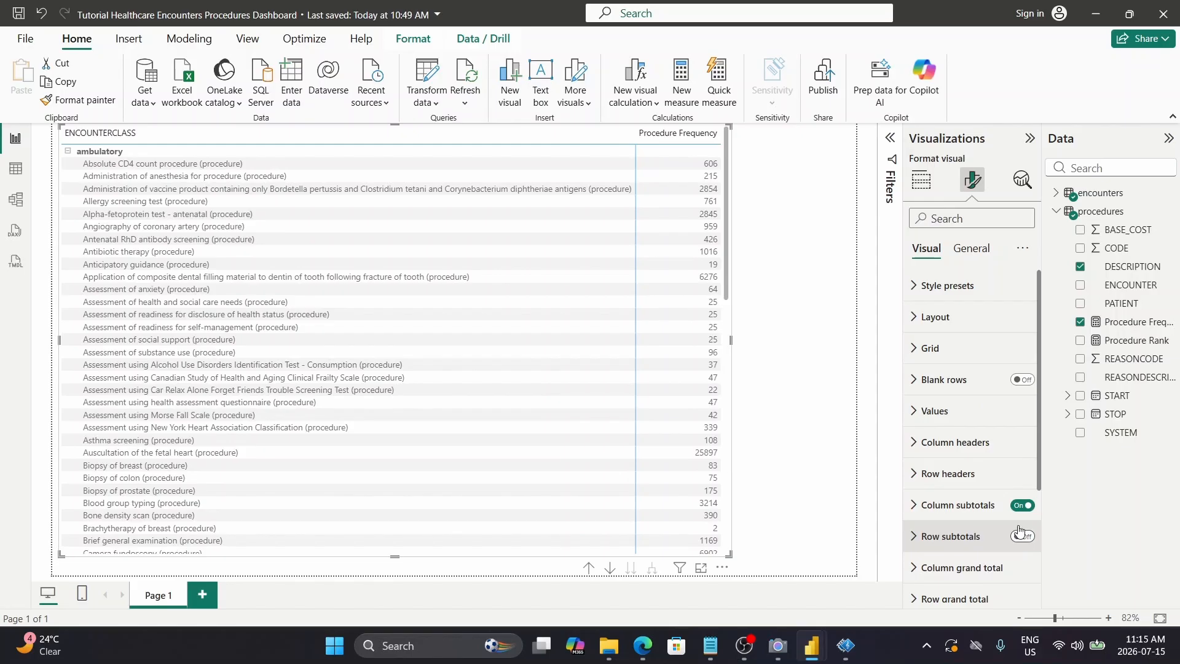
click(1020, 506)
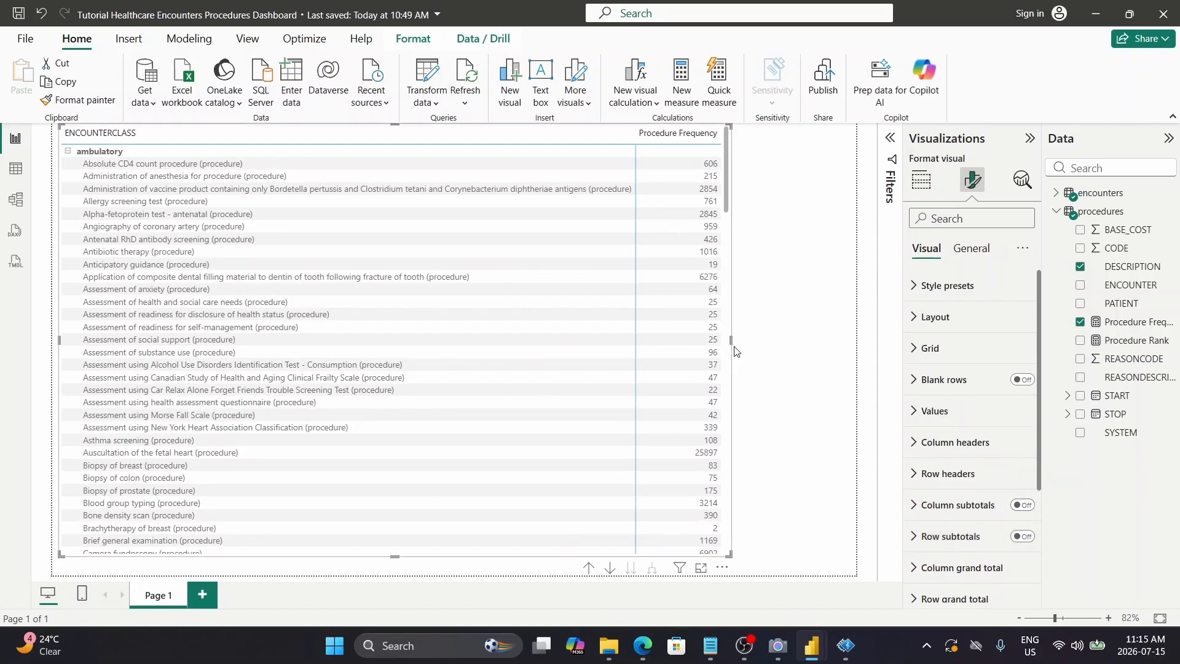
Sort the matrix by Procedure Frequency in descending order and widen the visual to about 95 percent of the page's width
click(680, 141)
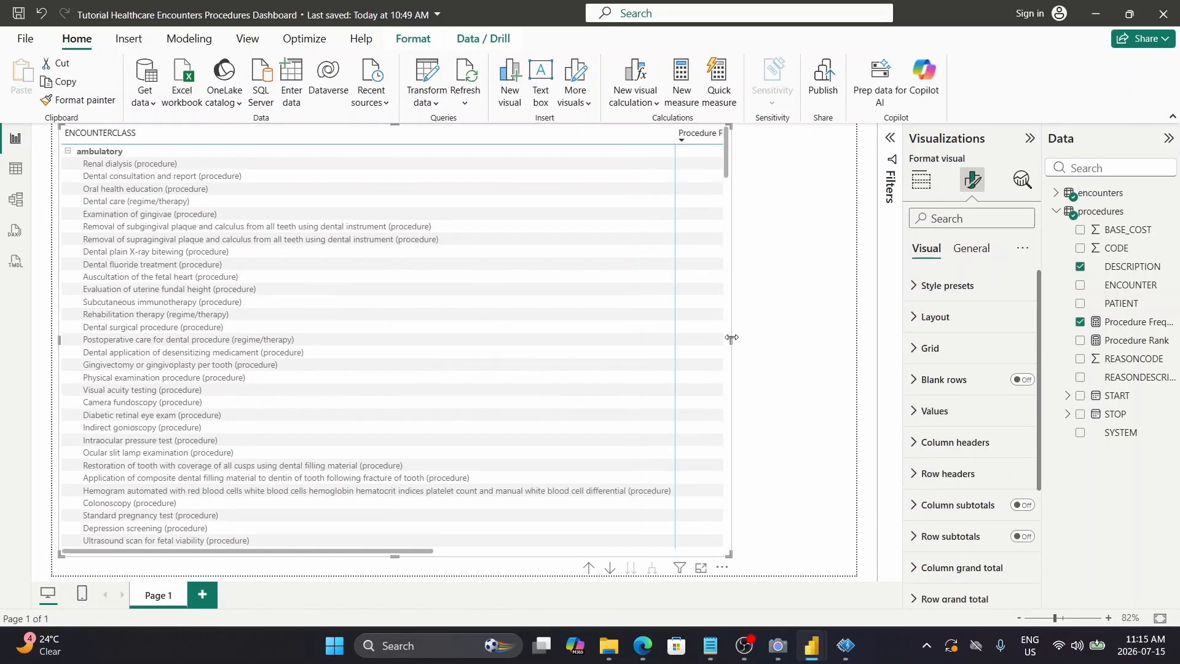
drag(731, 338, 822, 339)
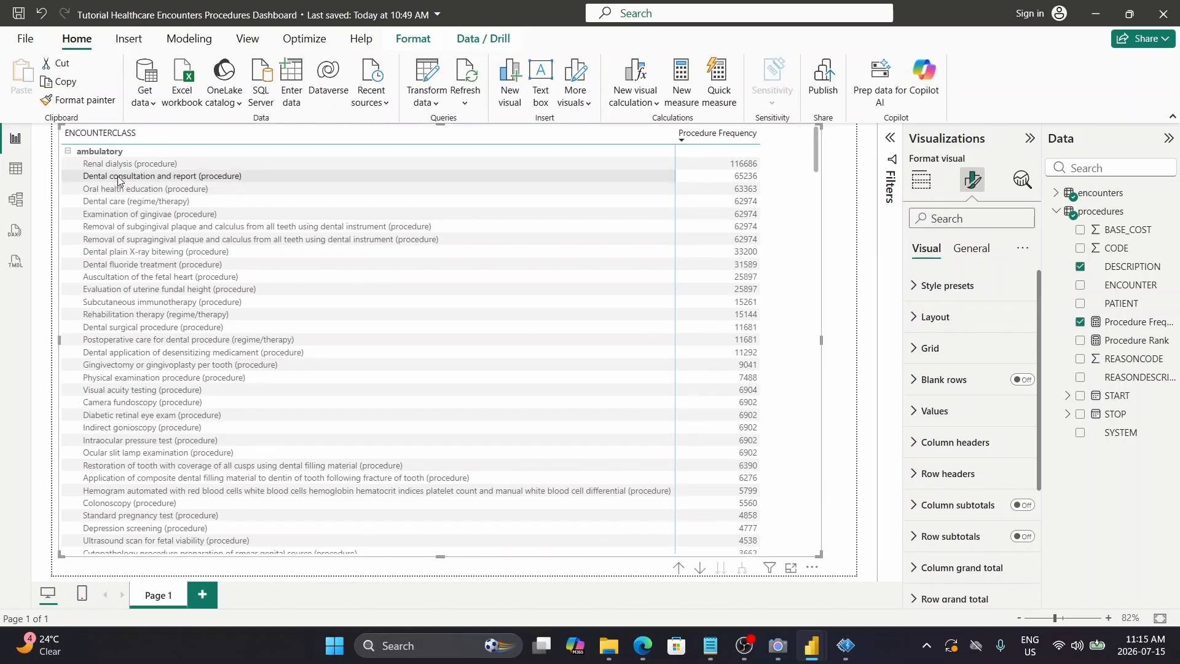
scroll(378, 247, down, 5)
scroll(378, 247, up, 5)
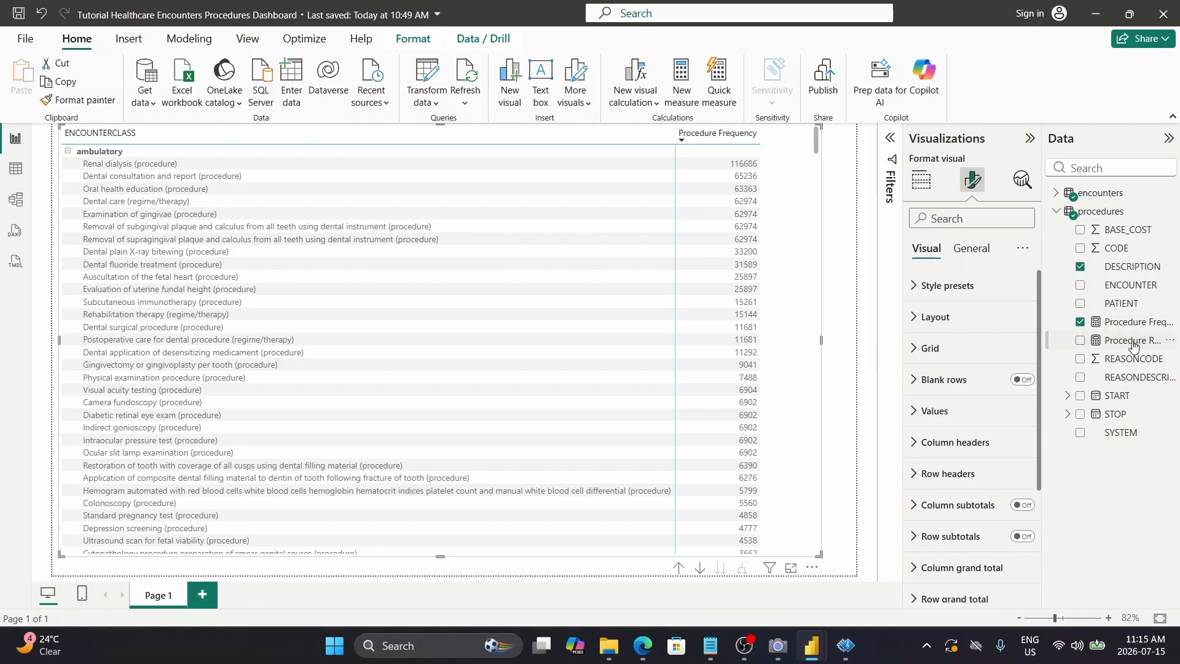
Add the Procedure Rank measure to the matrix values and narrow the ENCOUNTERCLASS column to about two-thirds of the visual's width
drag(1133, 344, 1119, 340)
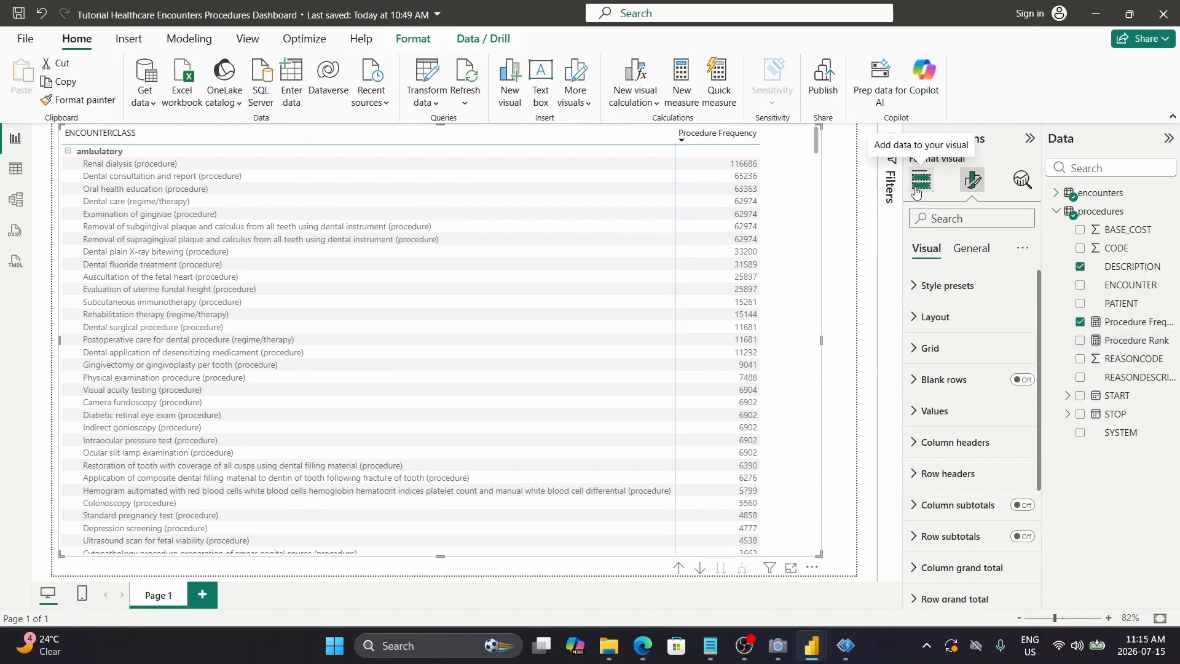
click(920, 180)
drag(1134, 343, 1008, 548)
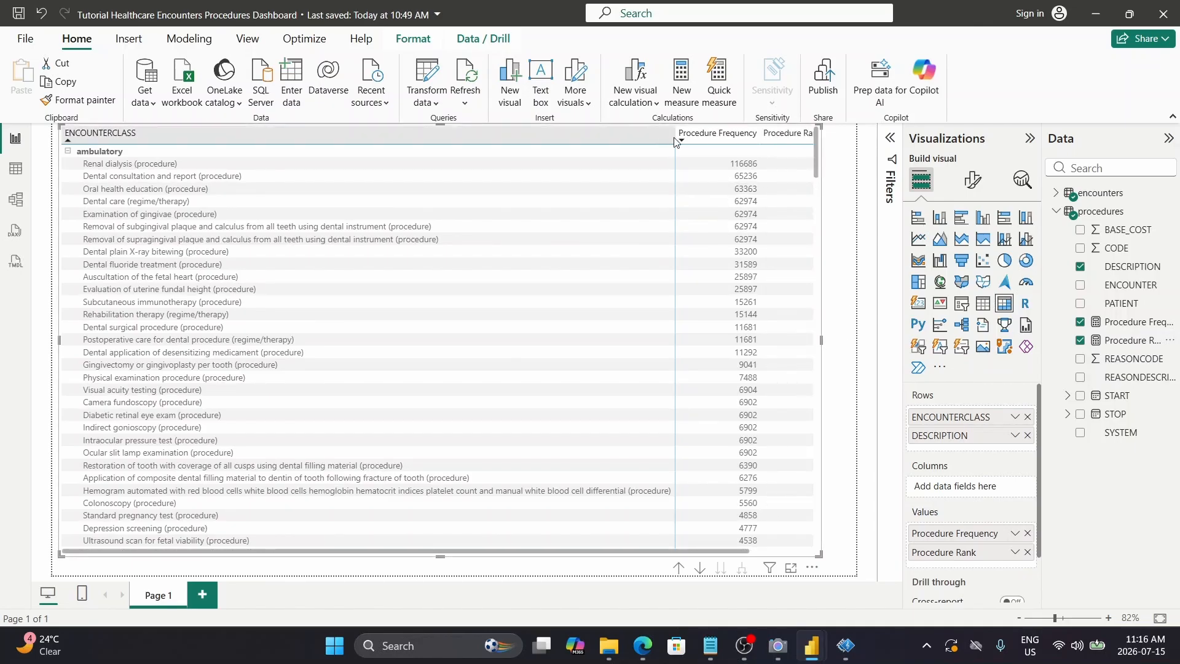
drag(674, 136, 570, 149)
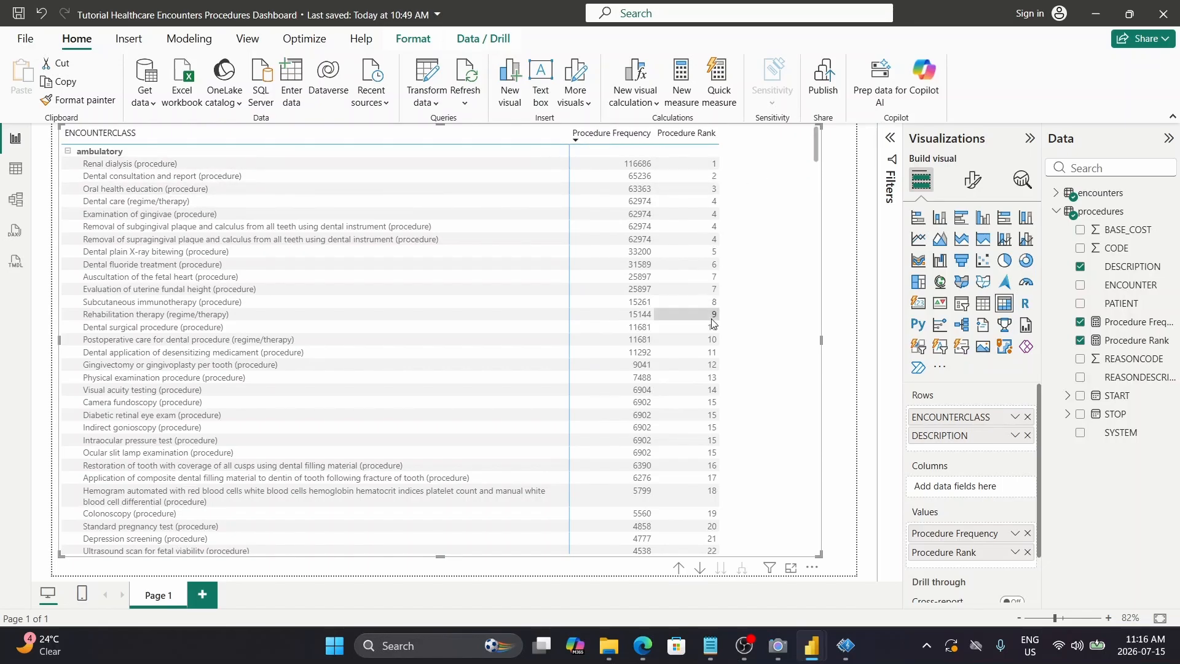
scroll(713, 324, down, 1)
scroll(712, 324, down, 5)
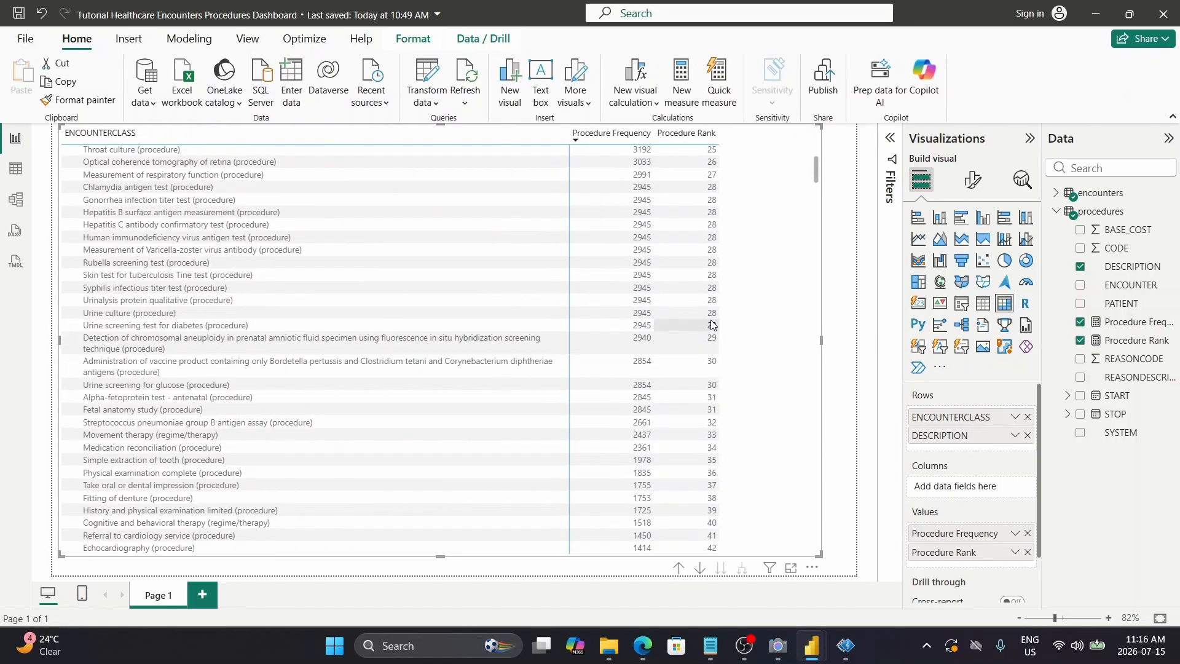
scroll(713, 324, down, 3)
scroll(712, 324, up, 8)
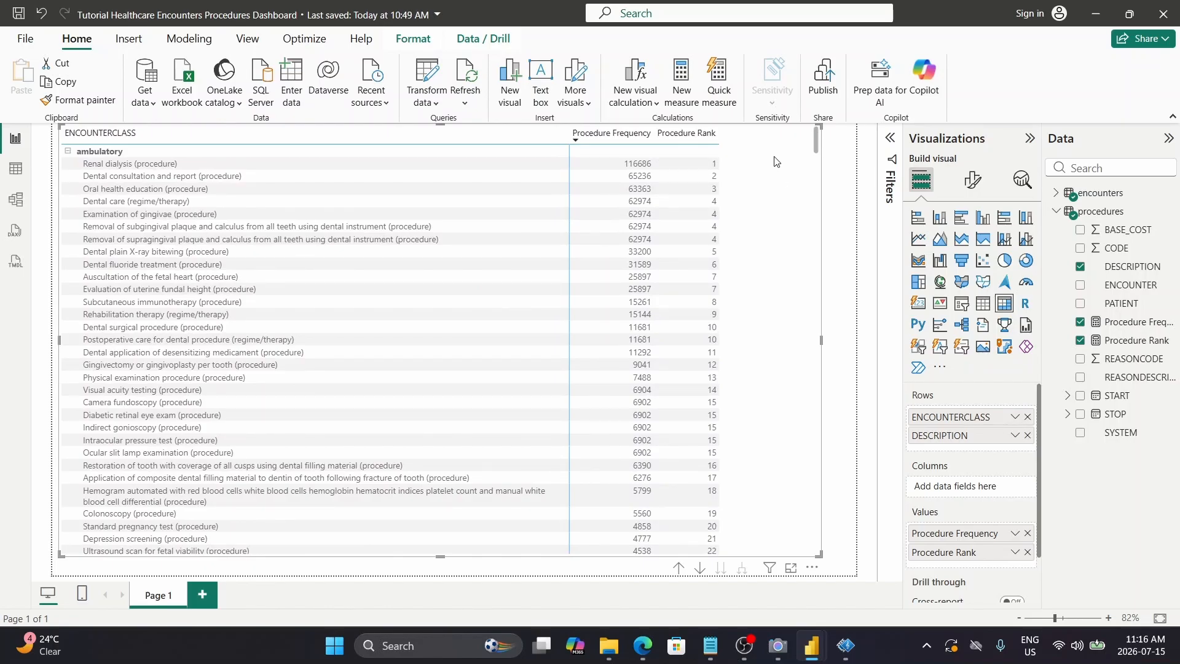
Filter the matrix visual to items whose Procedure Rank is less than or equal to 10
click(890, 140)
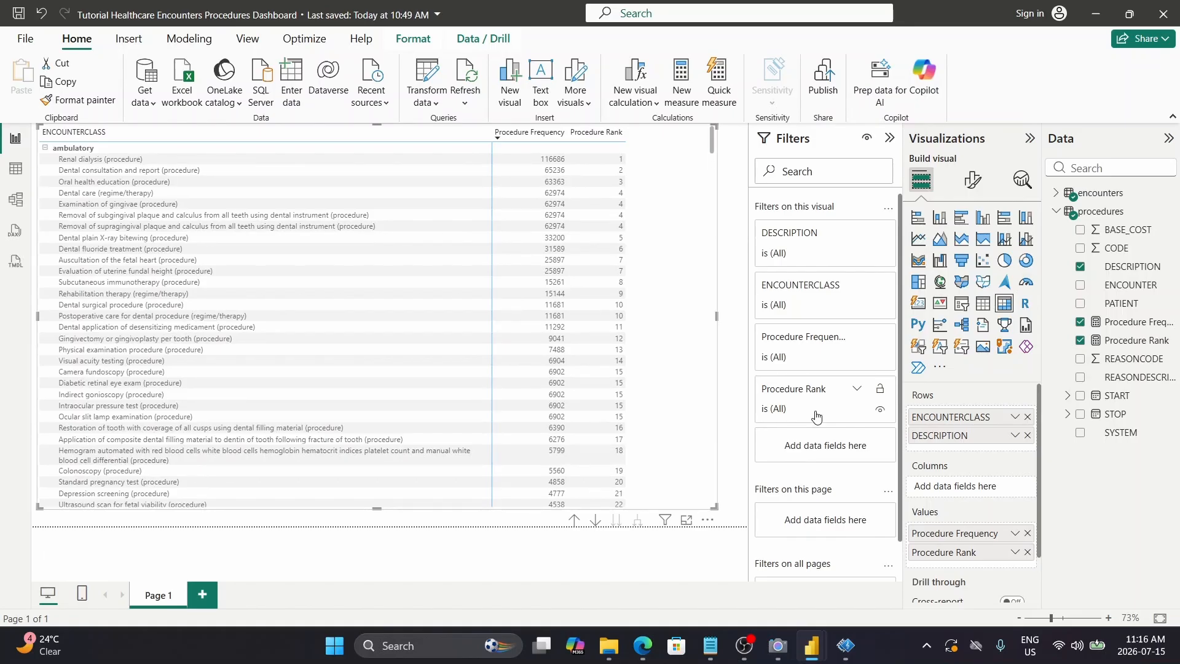
click(857, 390)
scroll(859, 397, down, 1)
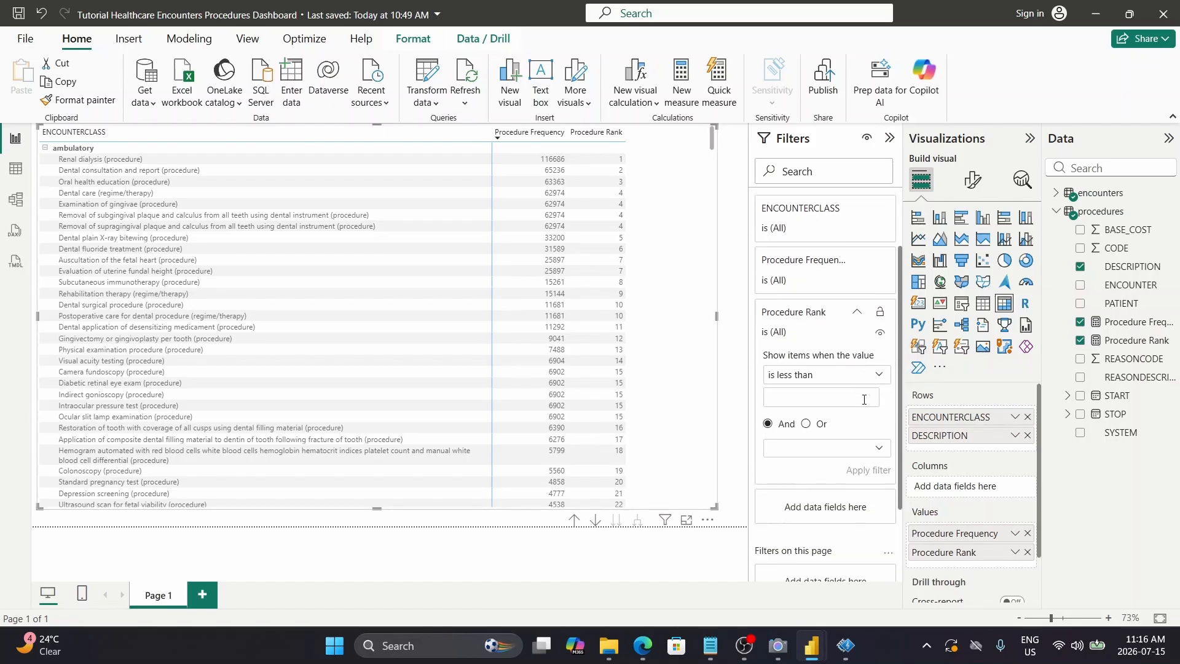
click(881, 375)
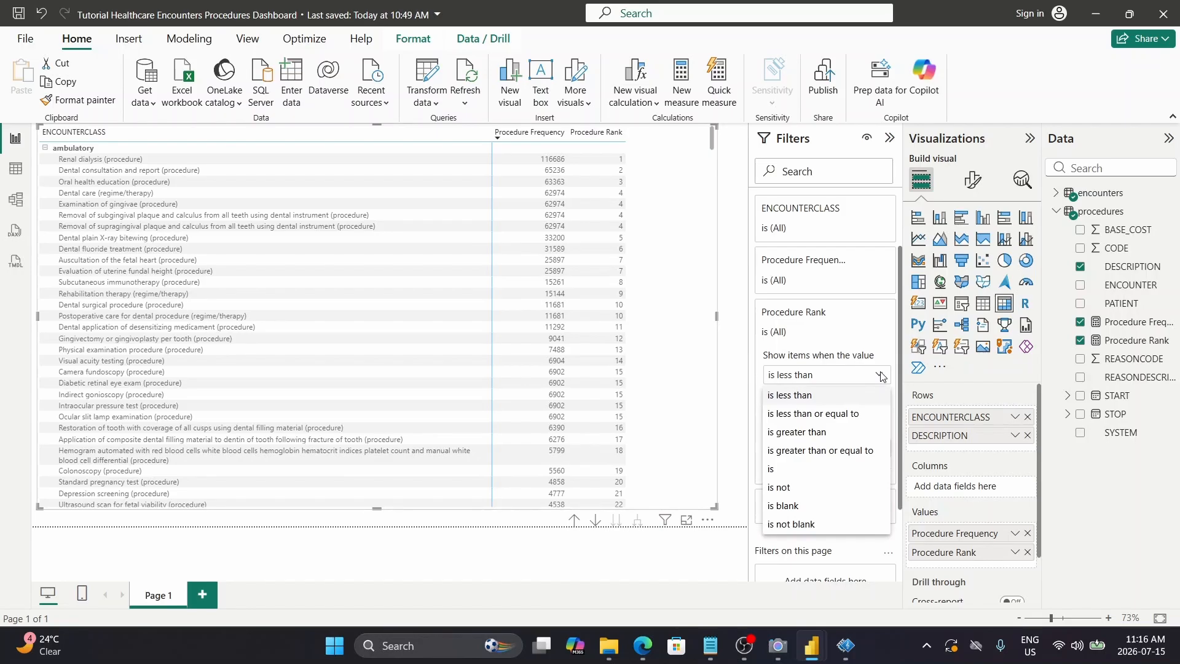
click(851, 415)
click(785, 399)
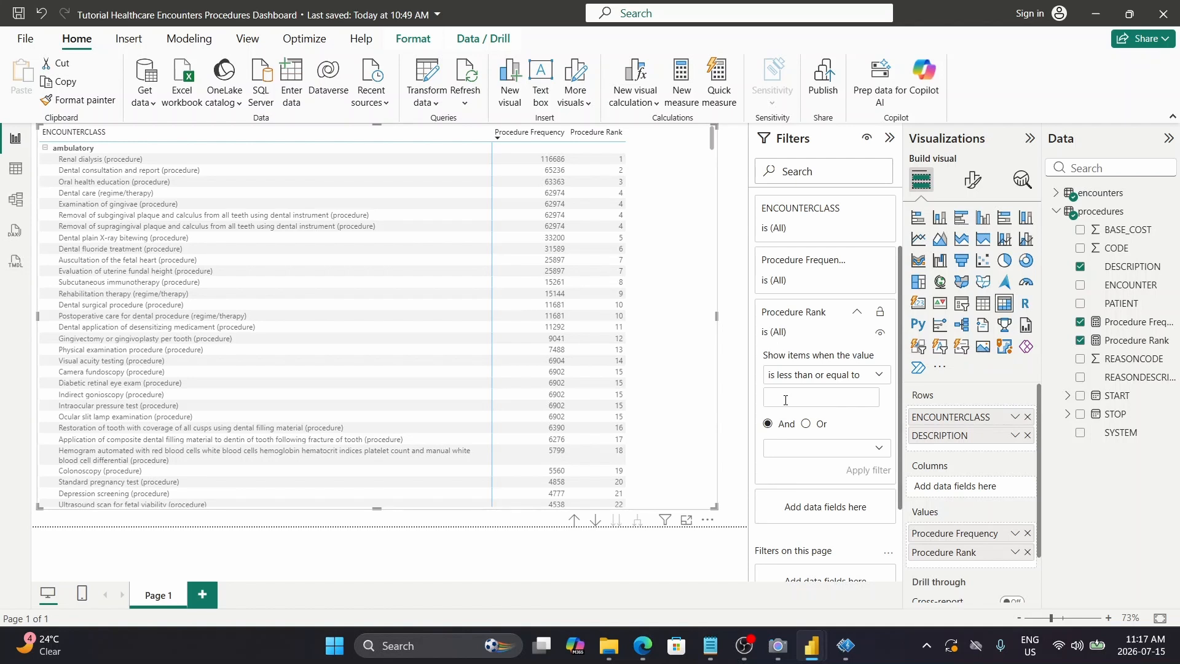
text(111)
key(BackSpace)
text(0)
click(867, 471)
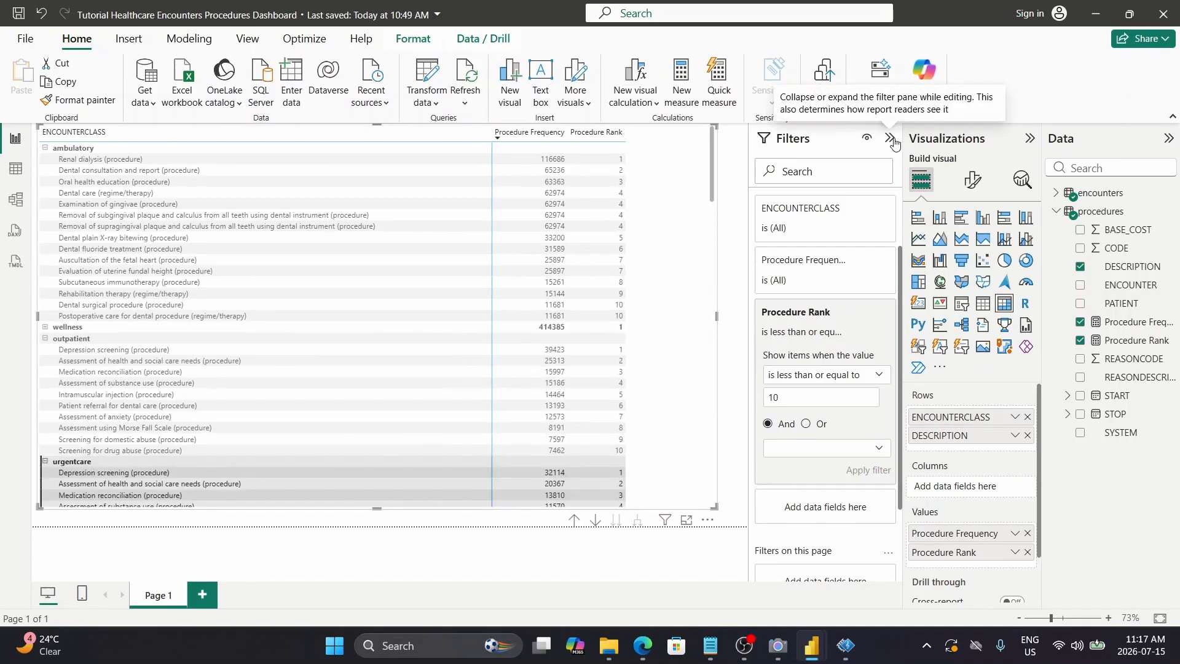
Examine the filtered matrix's procedure frequencies and ranks within each encounter class, including snf
click(890, 139)
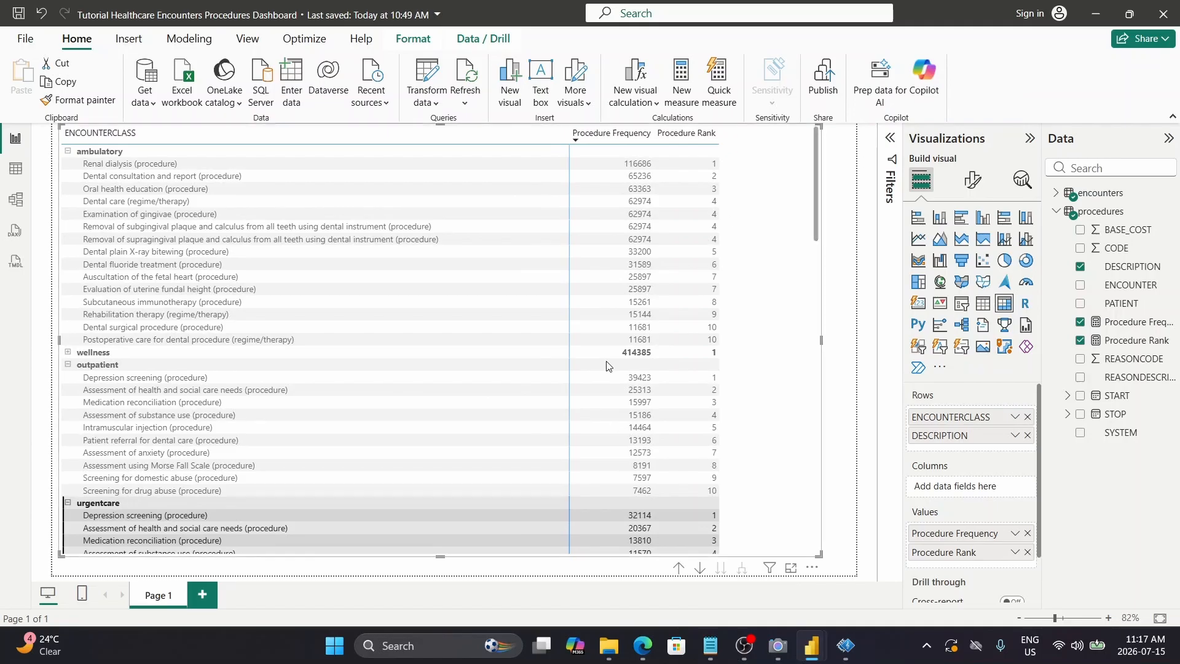
scroll(627, 368, down, 10)
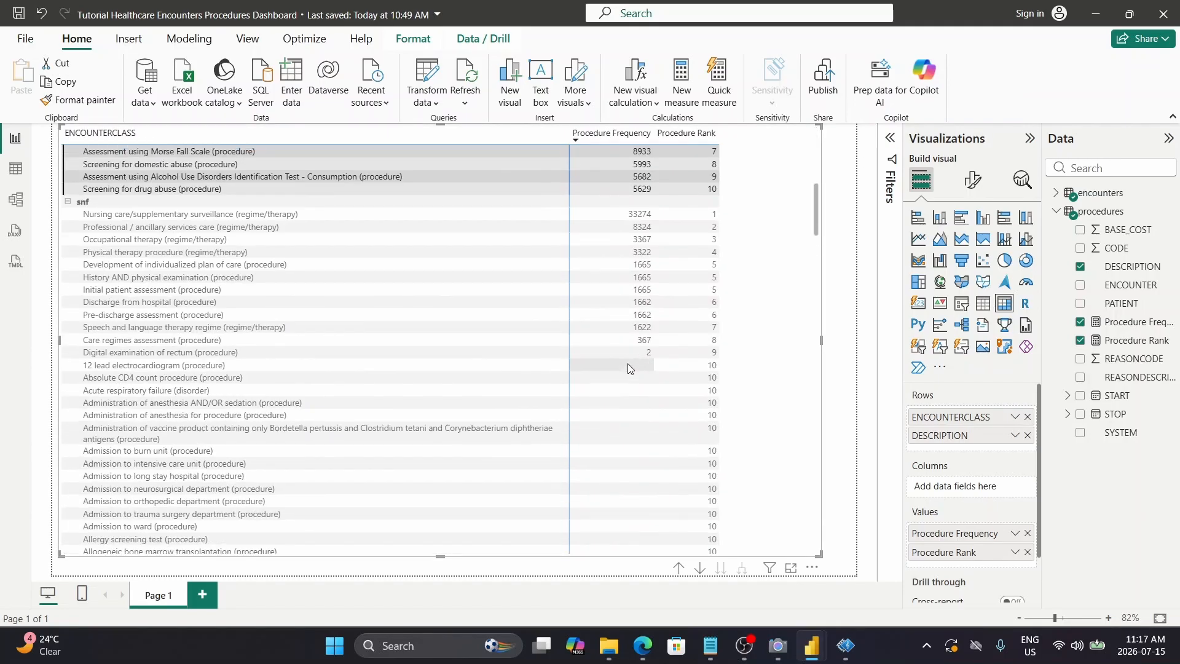
scroll(628, 367, down, 2)
scroll(628, 367, up, 8)
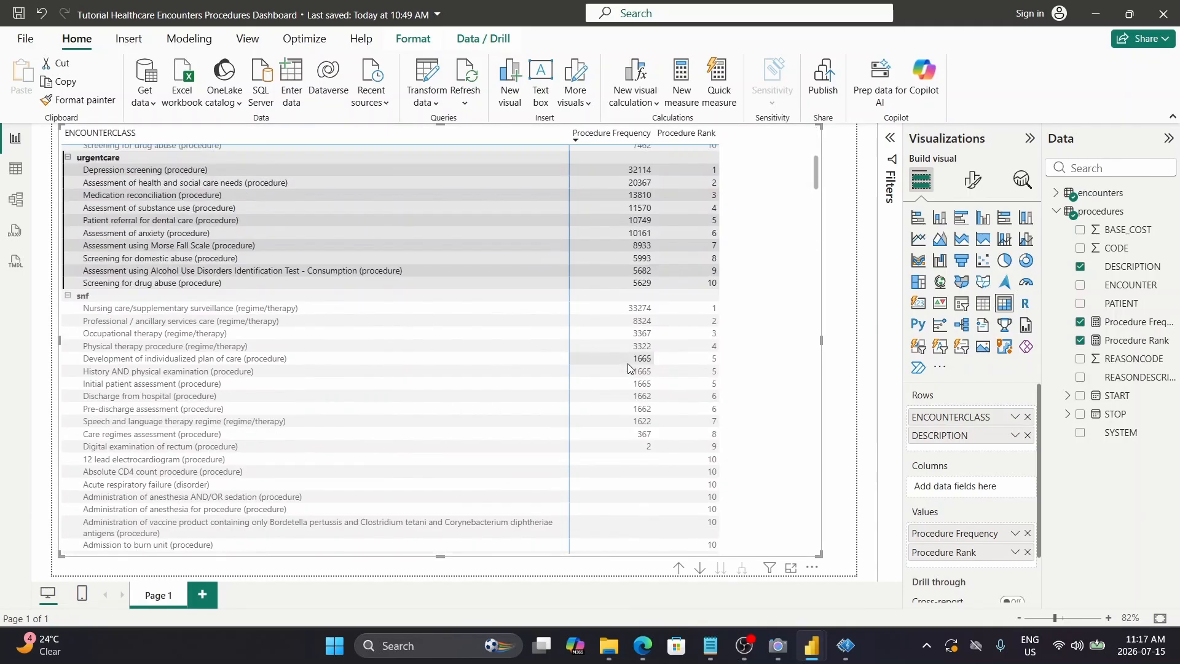
scroll(628, 367, up, 8)
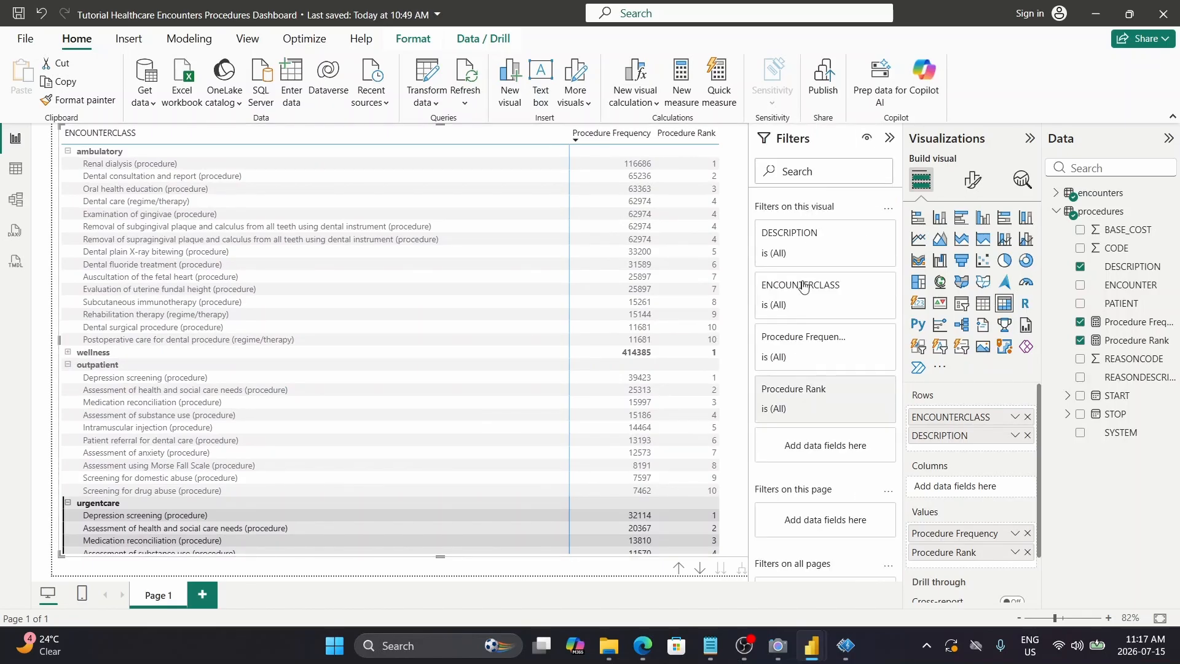
Review the matrix's visual-level filter settings for Procedure Frequency, ENCOUNTERCLASS and Procedure Rank
click(802, 380)
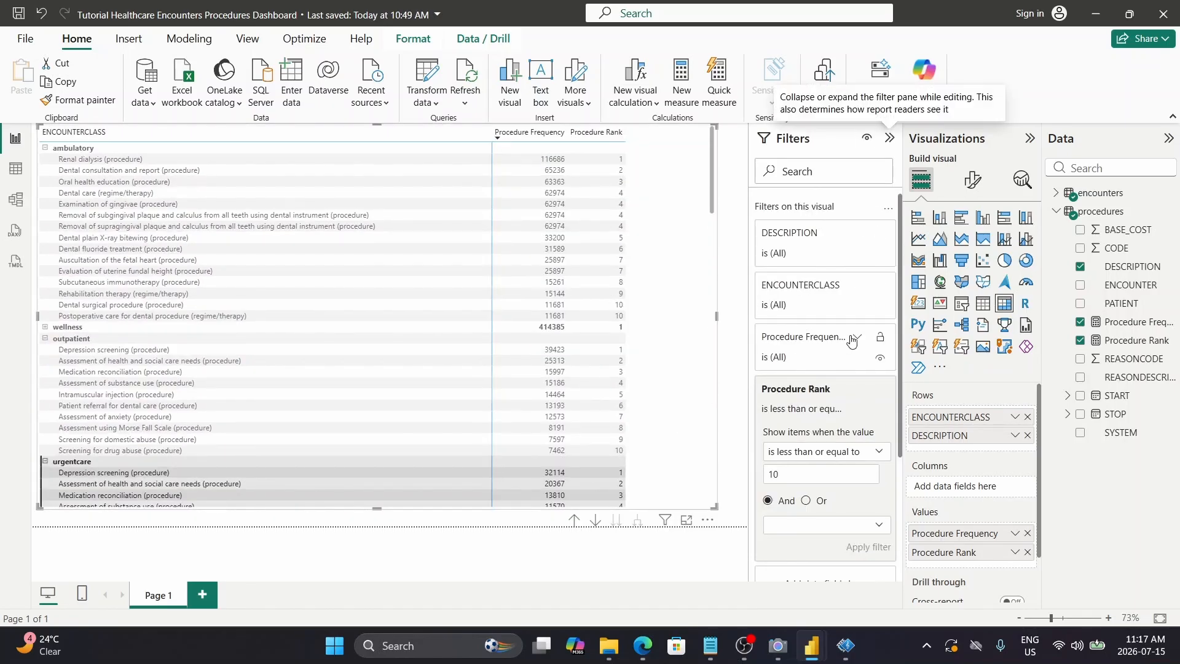
click(857, 338)
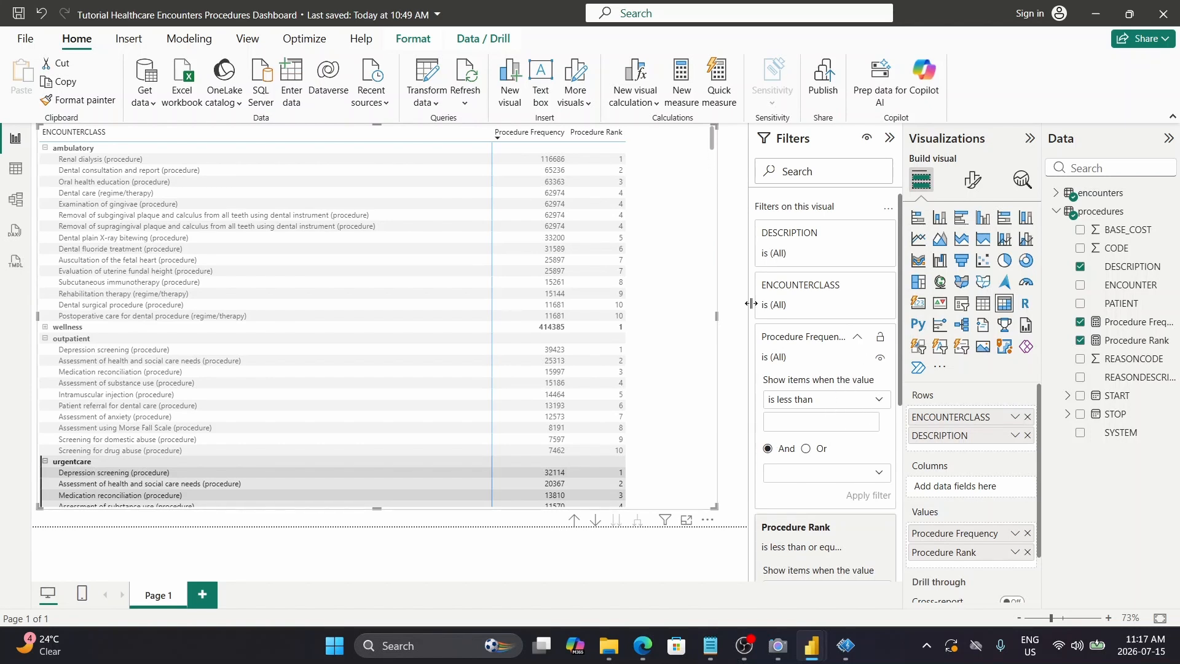
click(858, 287)
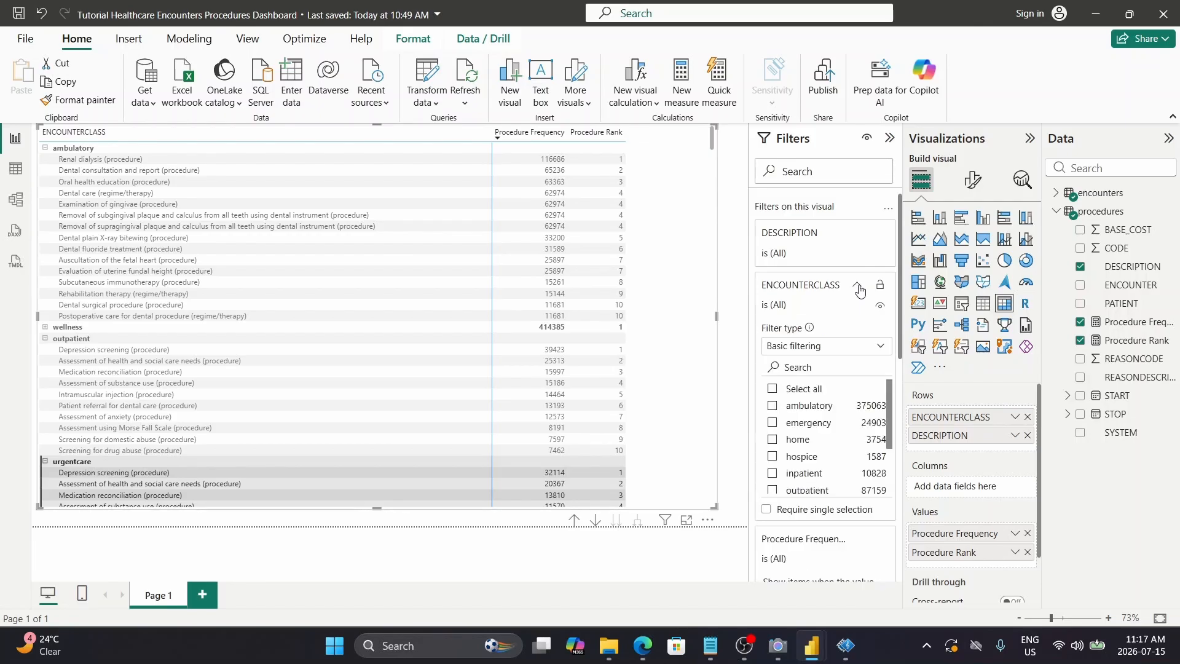
click(858, 288)
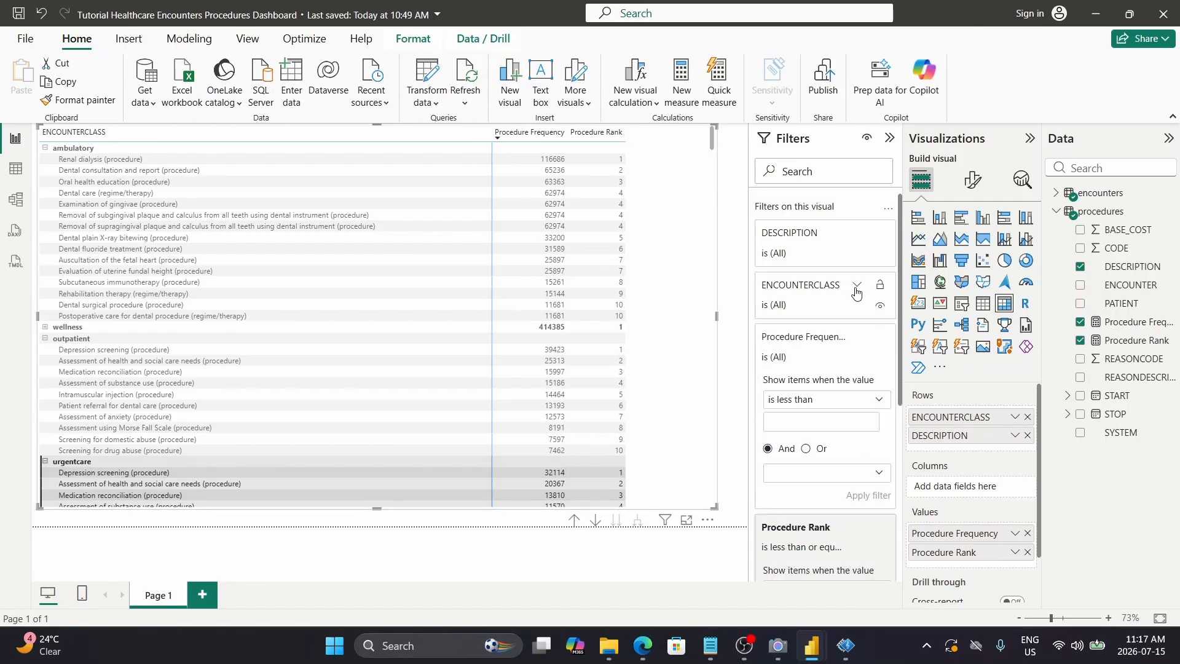
click(857, 337)
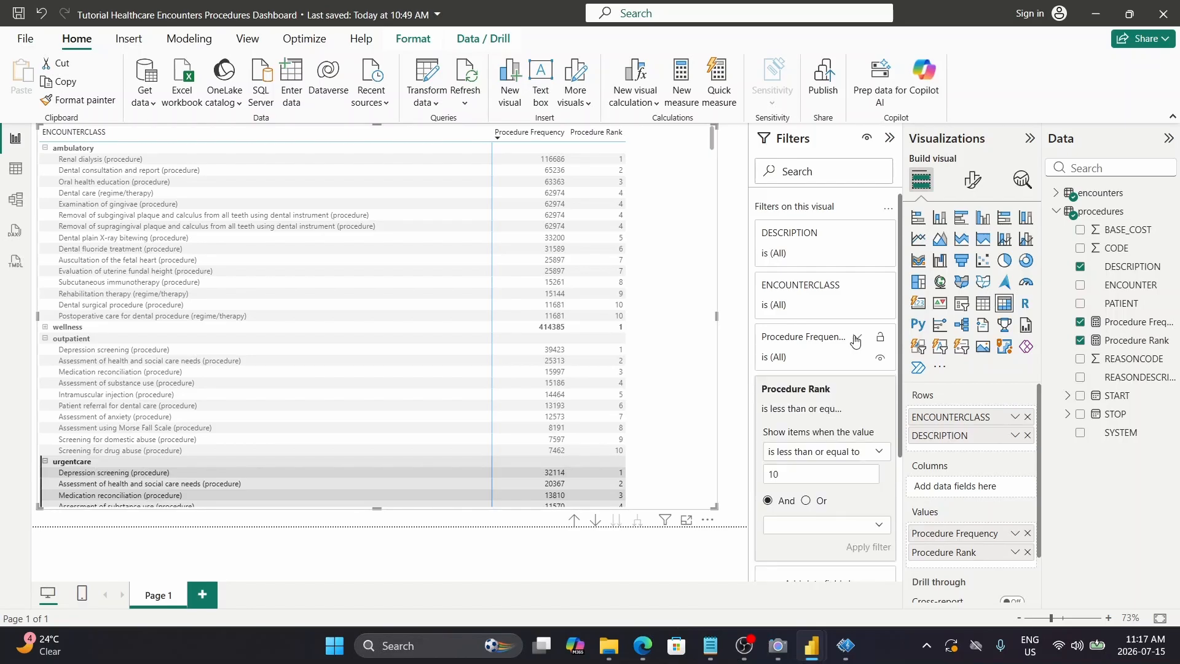
click(857, 338)
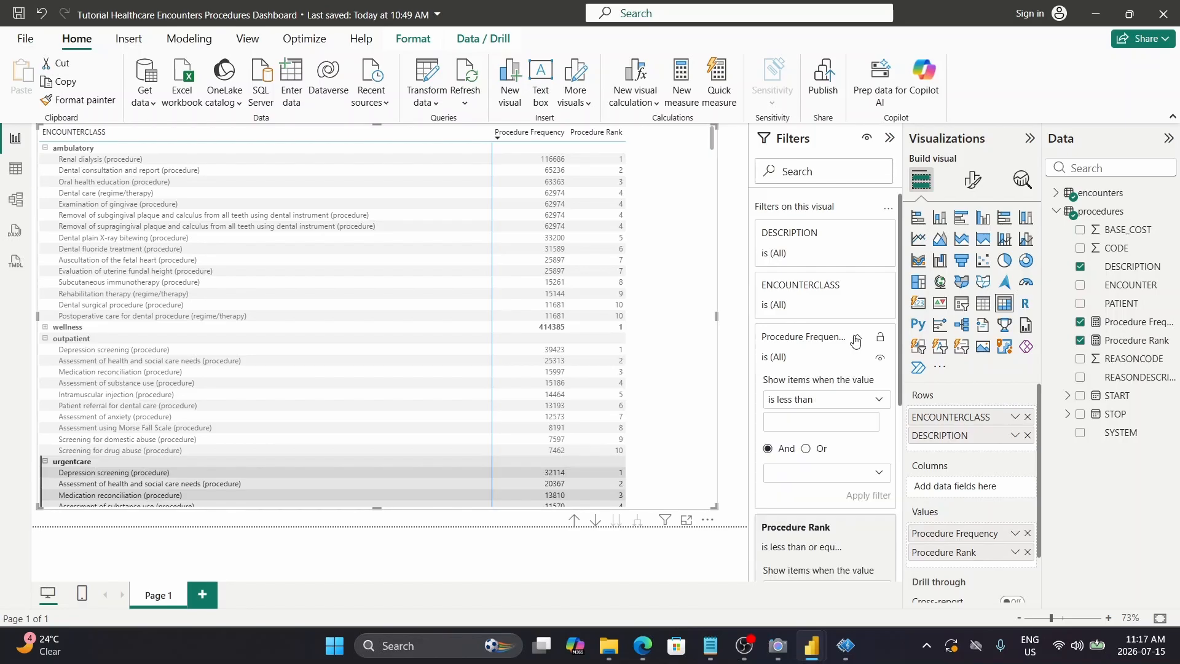
click(850, 363)
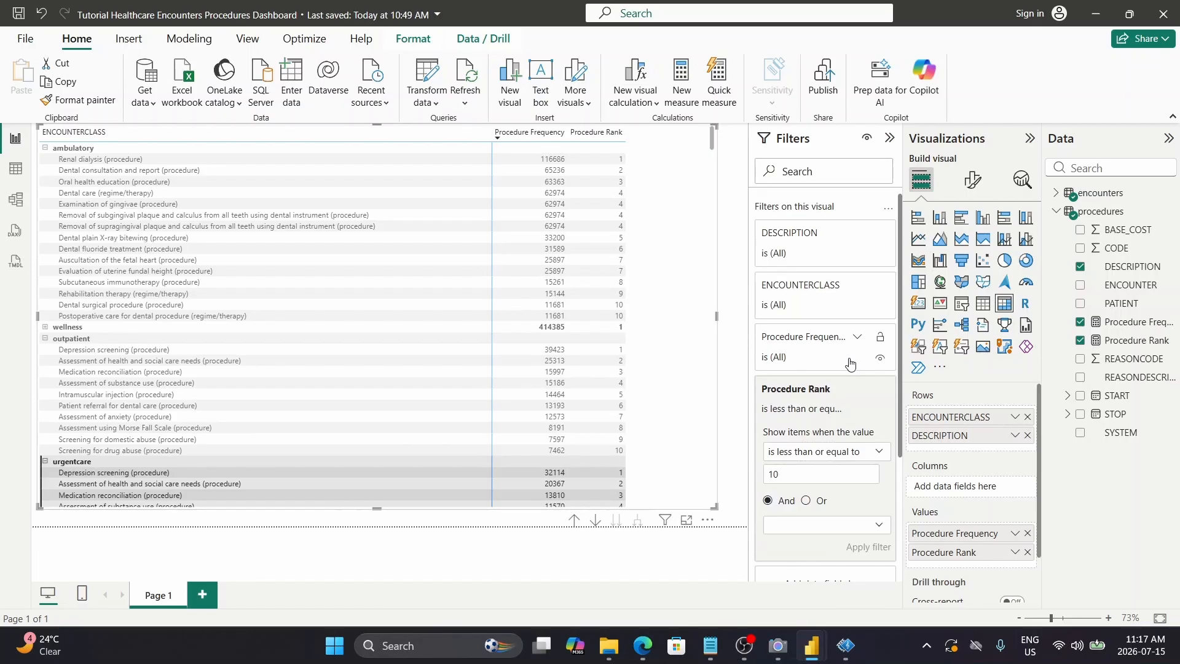
scroll(851, 364, down, 3)
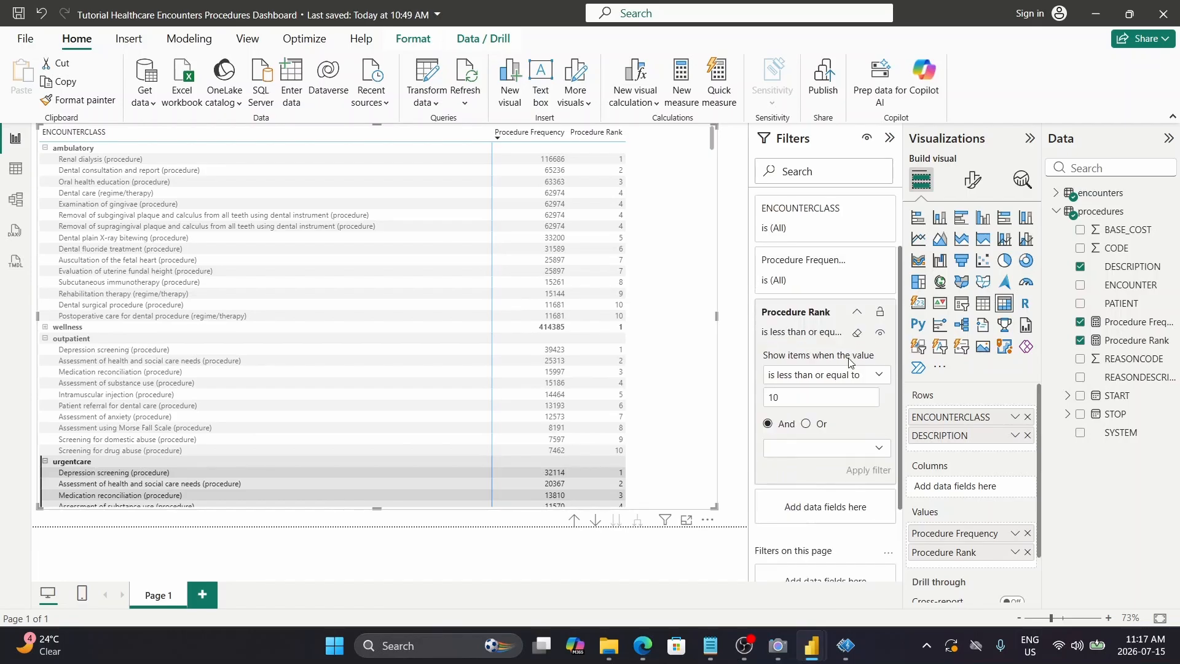
click(857, 315)
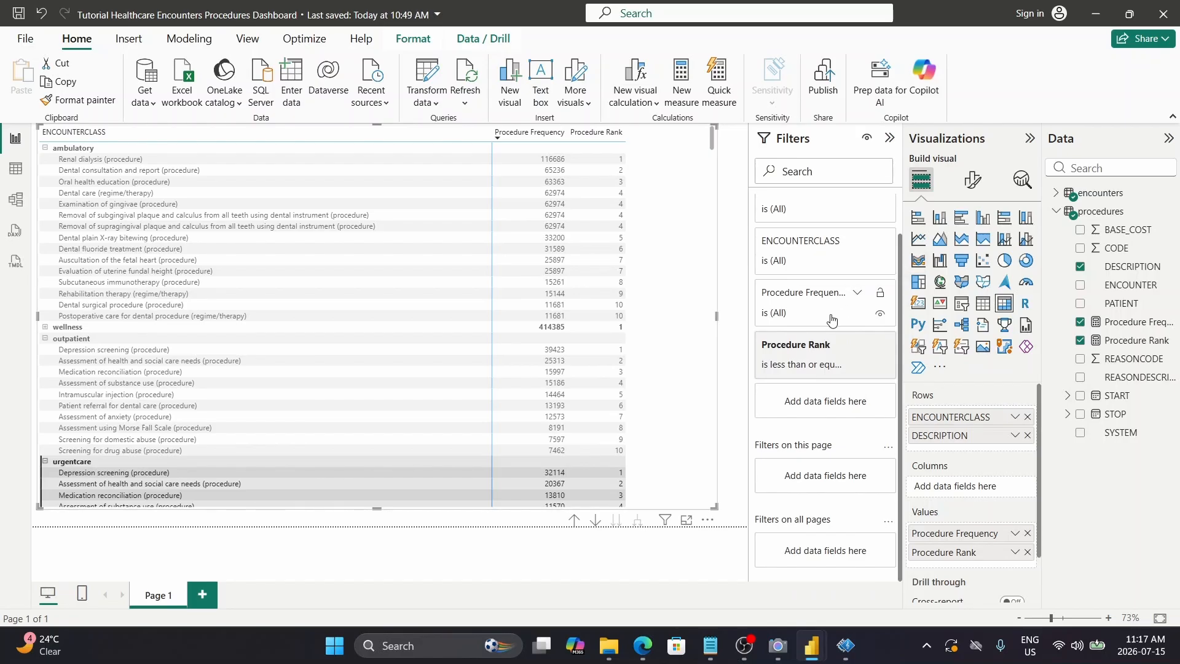
Filter the matrix visual to items whose Procedure Frequency is not blank
click(831, 319)
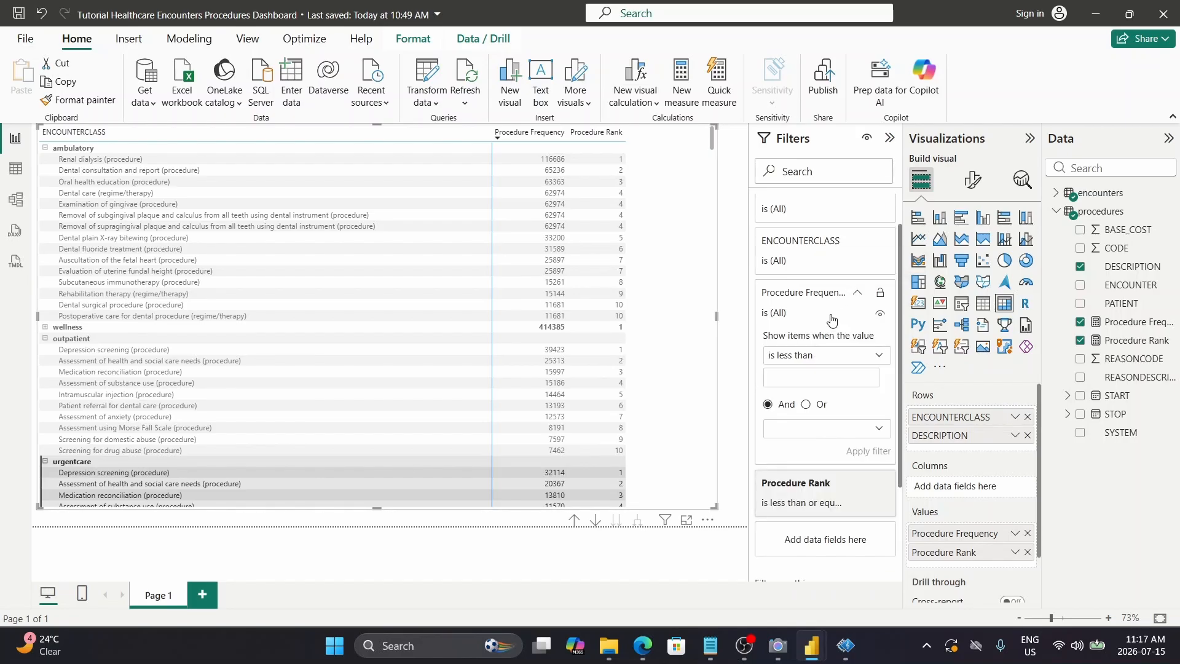
scroll(823, 365, down, 2)
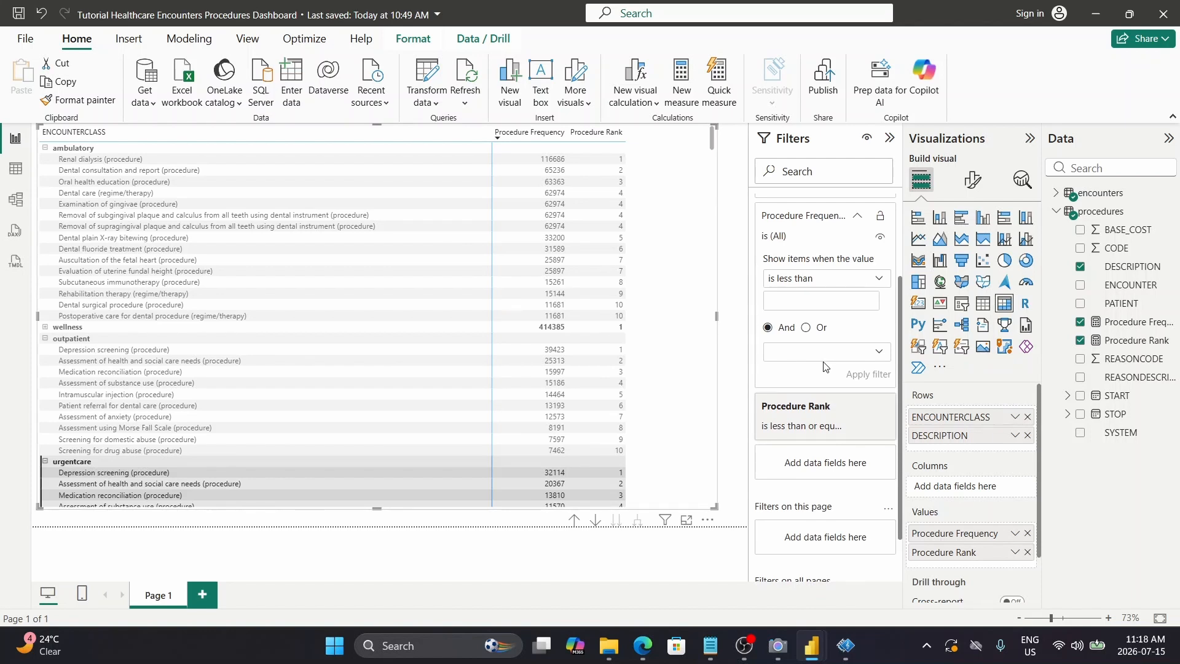
click(820, 239)
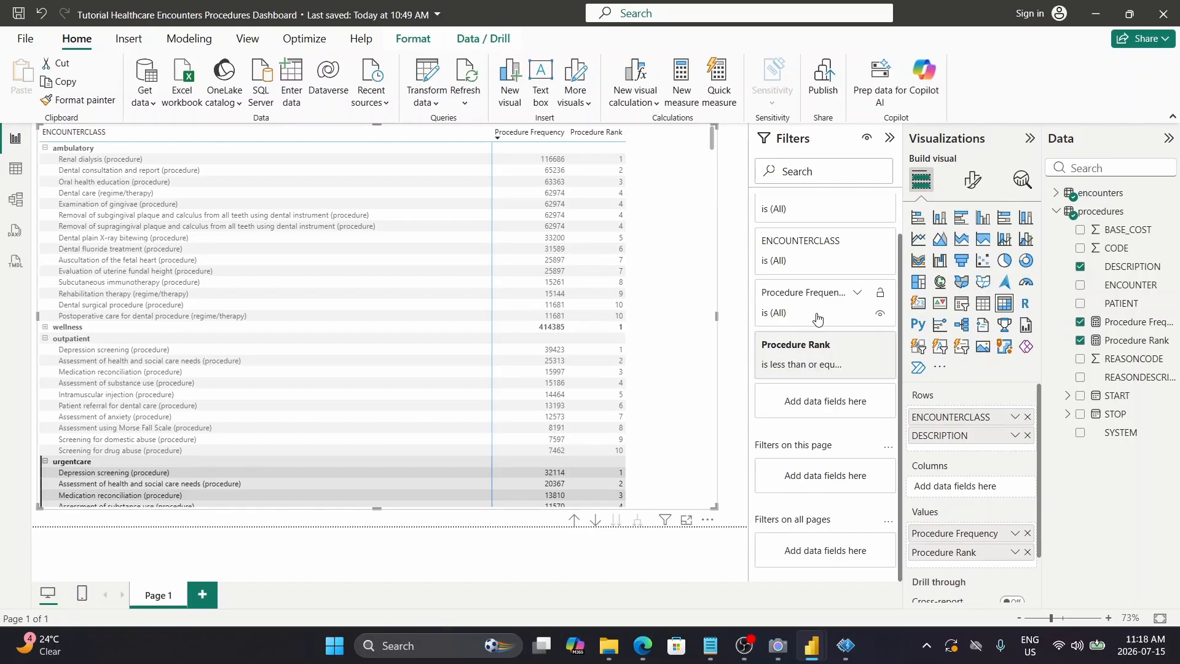
click(857, 294)
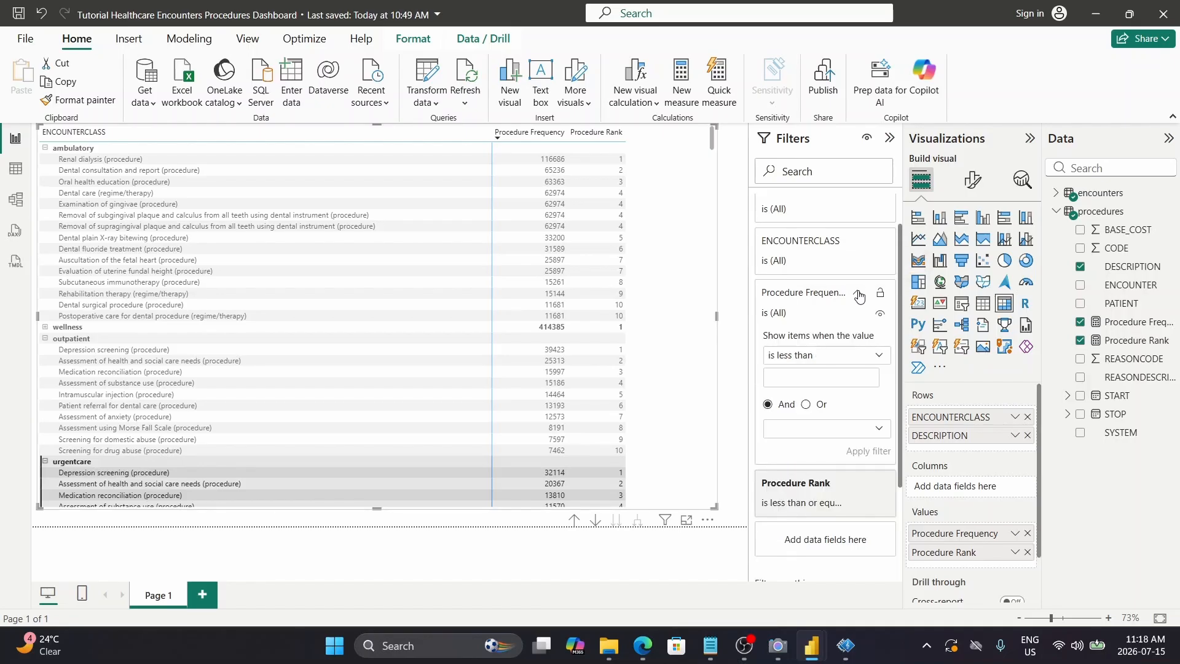
click(880, 430)
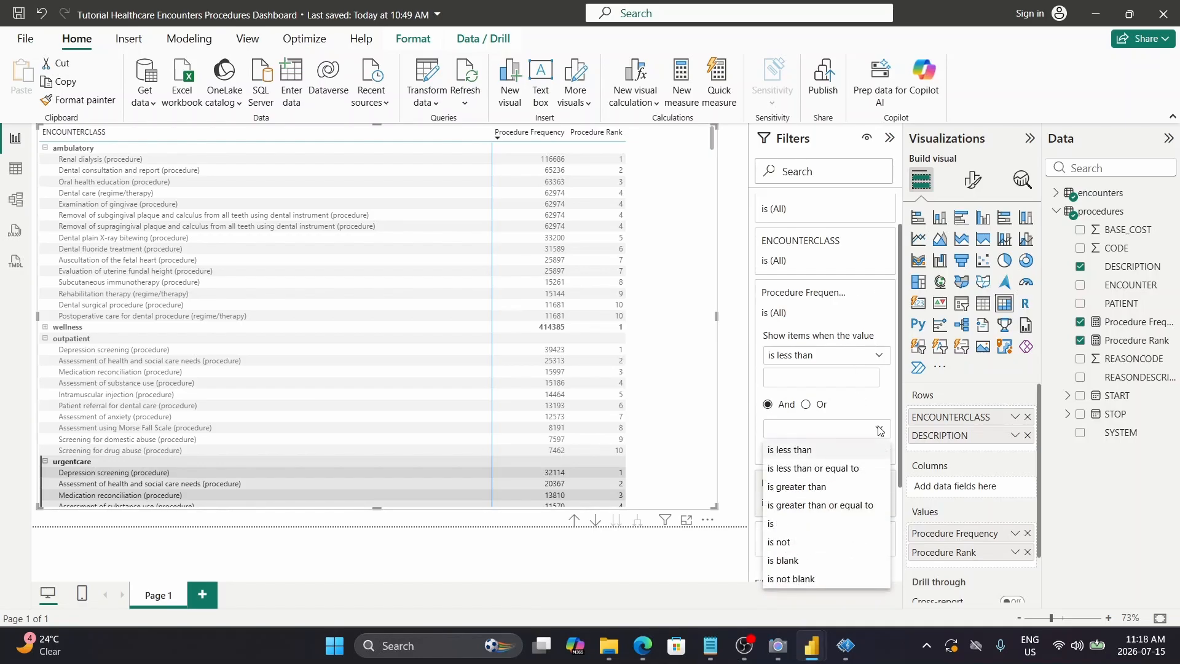
click(879, 430)
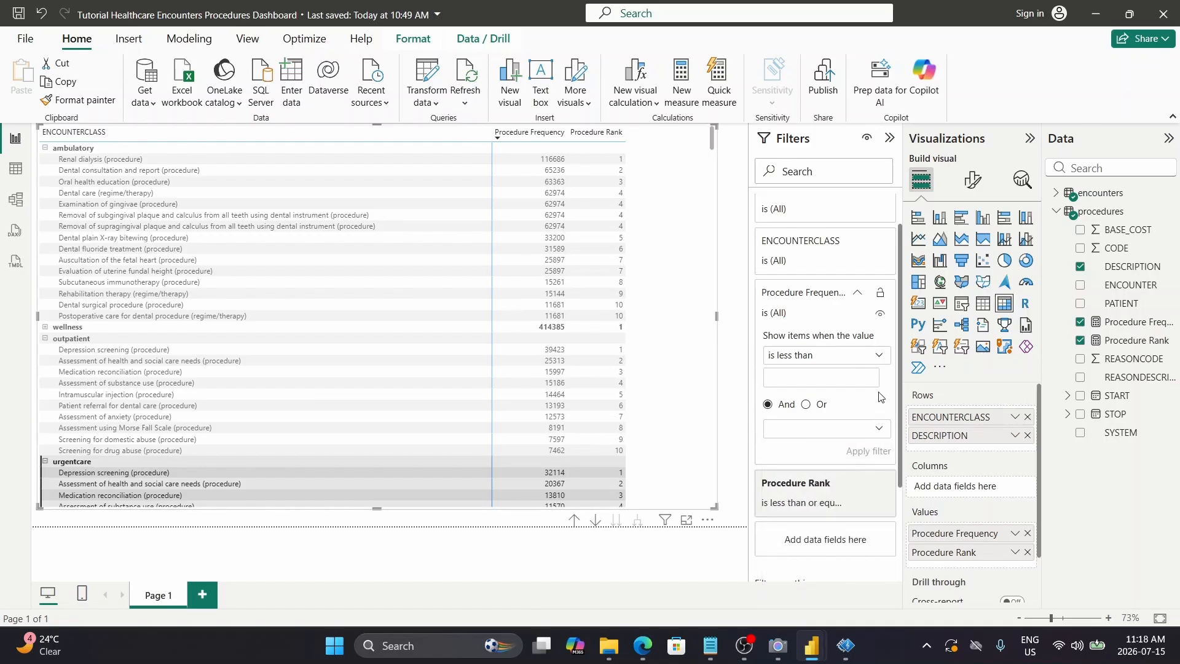
click(879, 356)
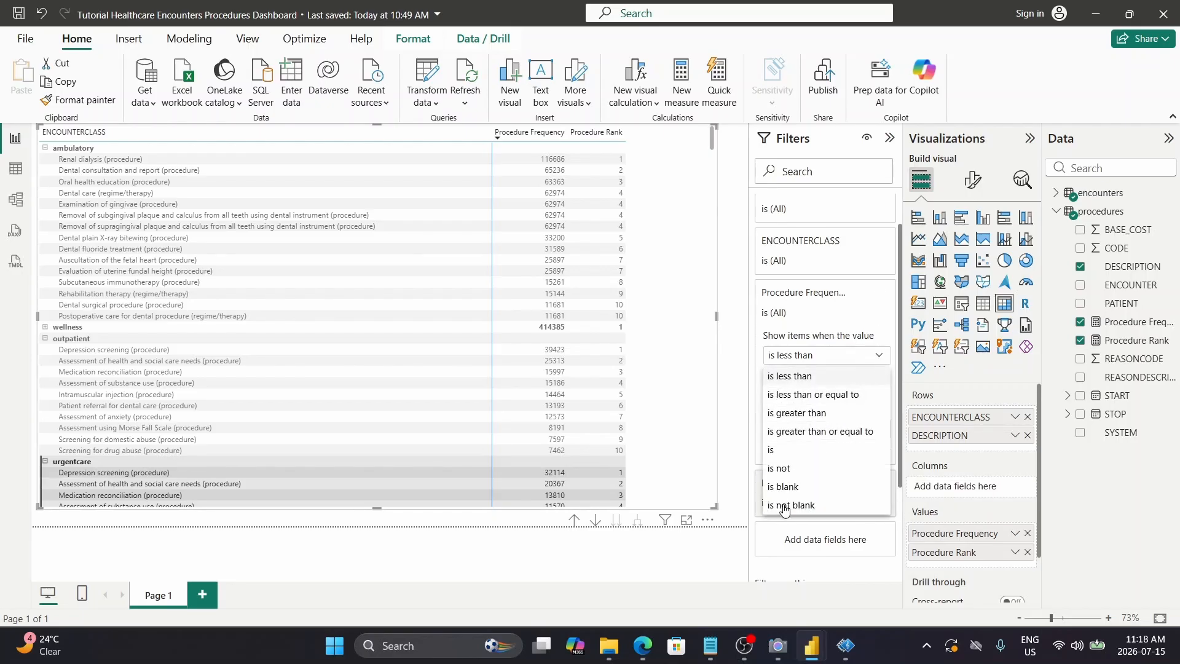
click(784, 505)
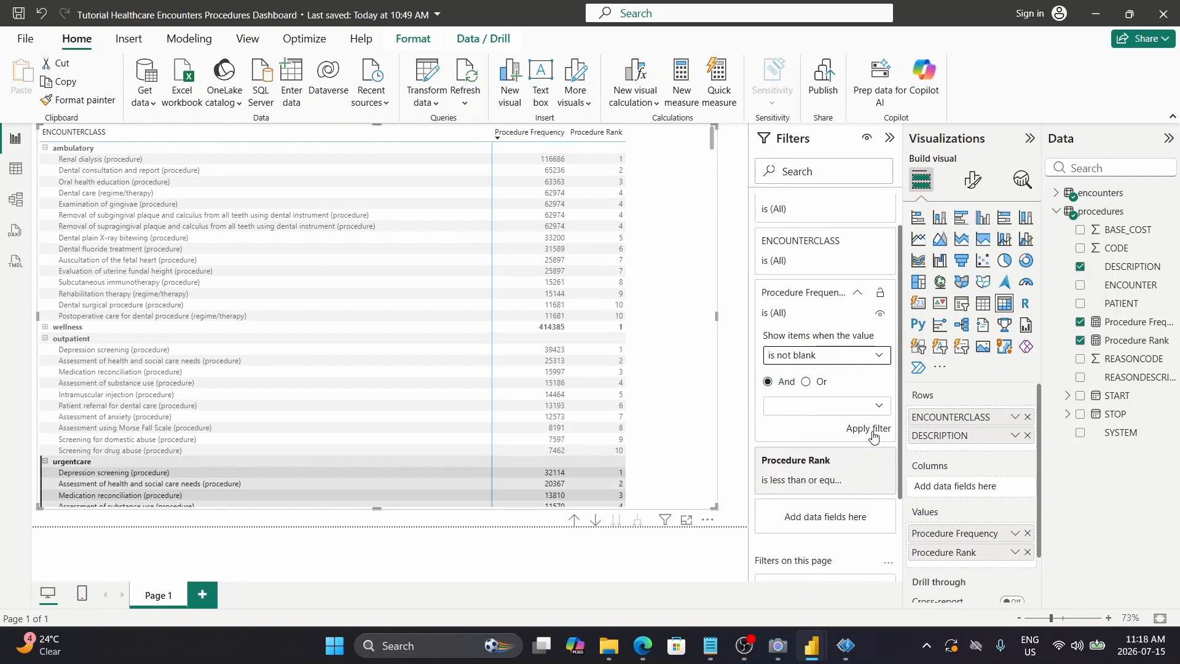
drag(873, 436, 794, 392)
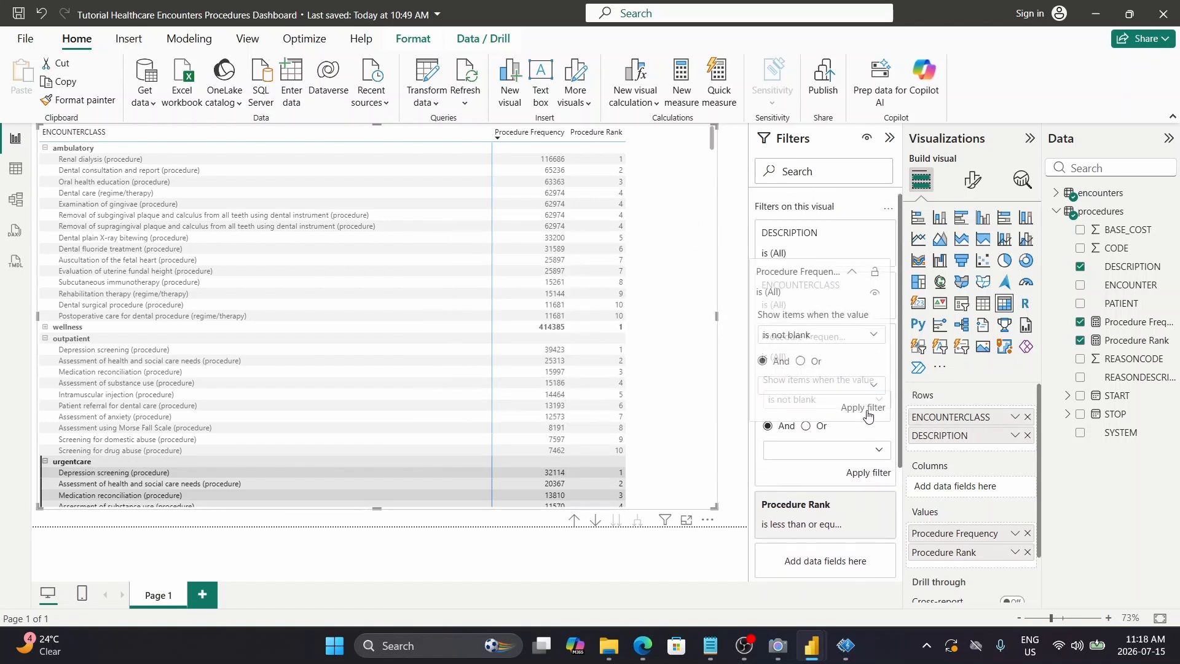
scroll(545, 312, down, 10)
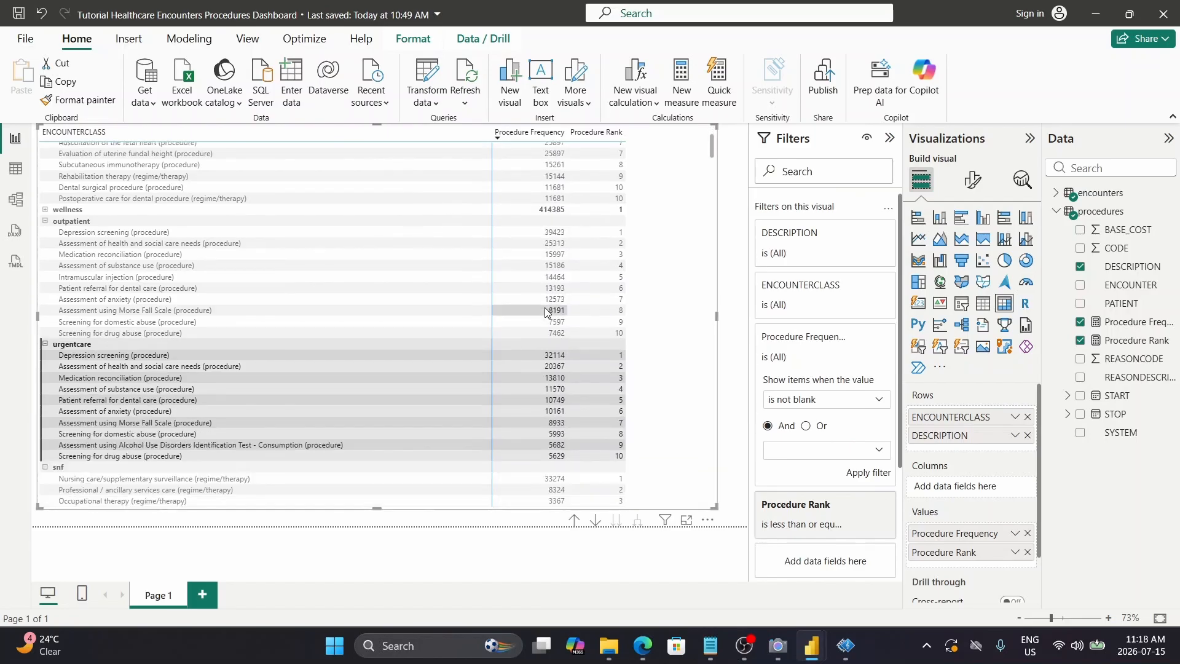
scroll(544, 311, down, 3)
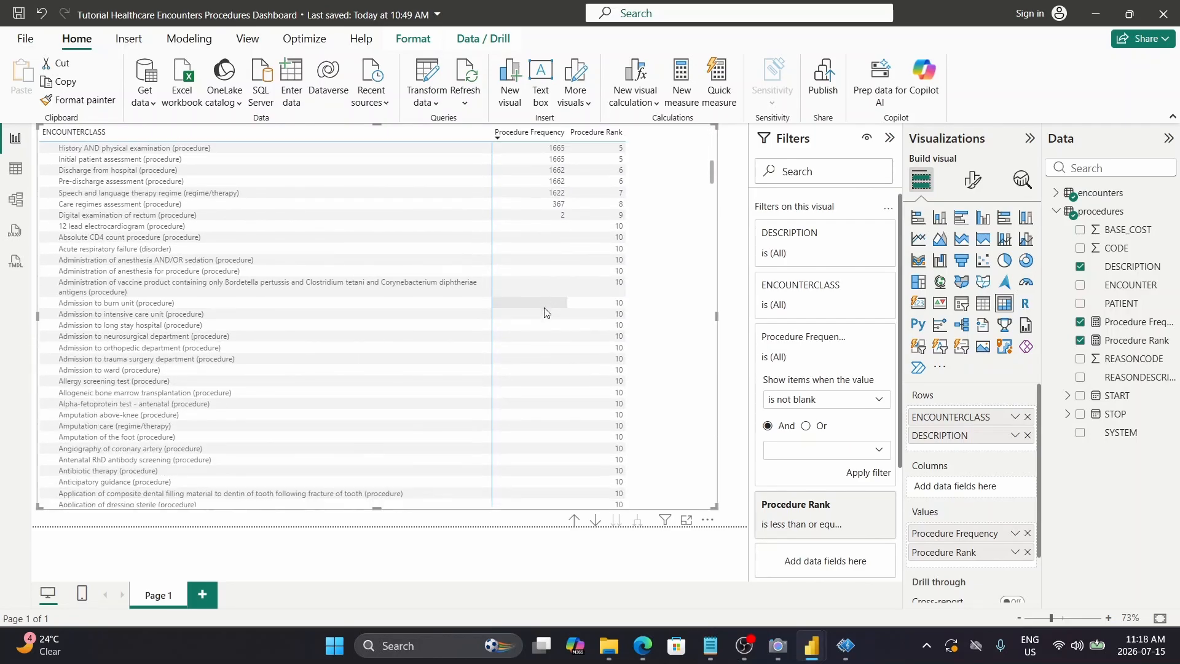
click(868, 472)
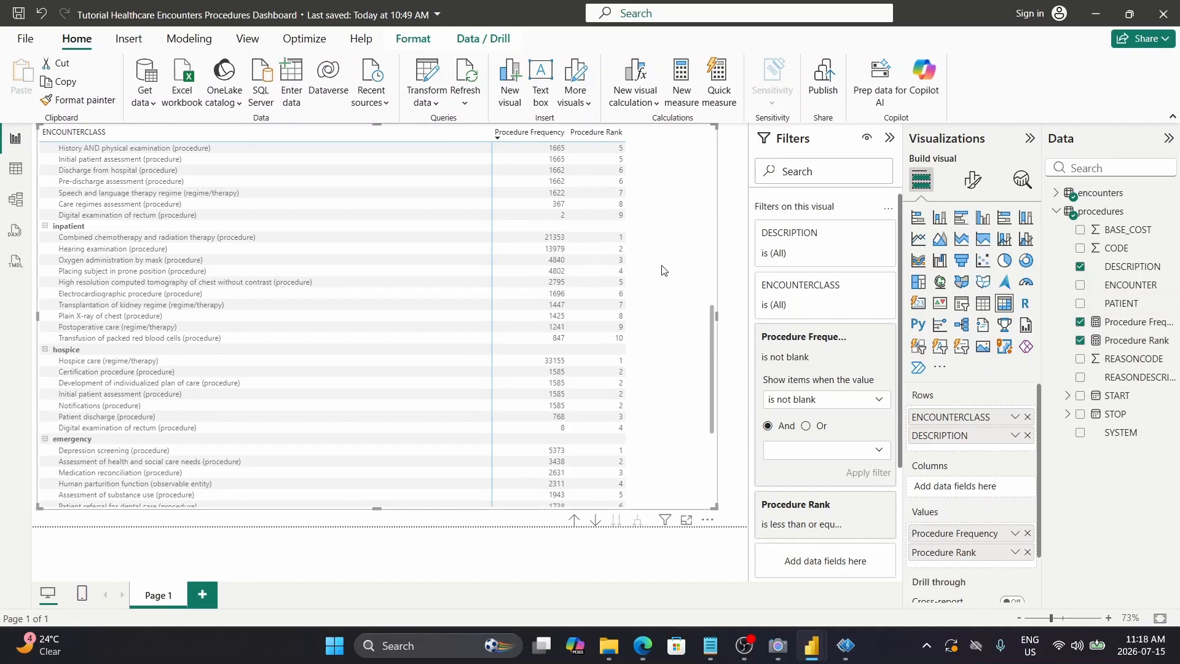
Expand the wellness encounter class in the matrix to list its ranked procedures
scroll(662, 271, up, 5)
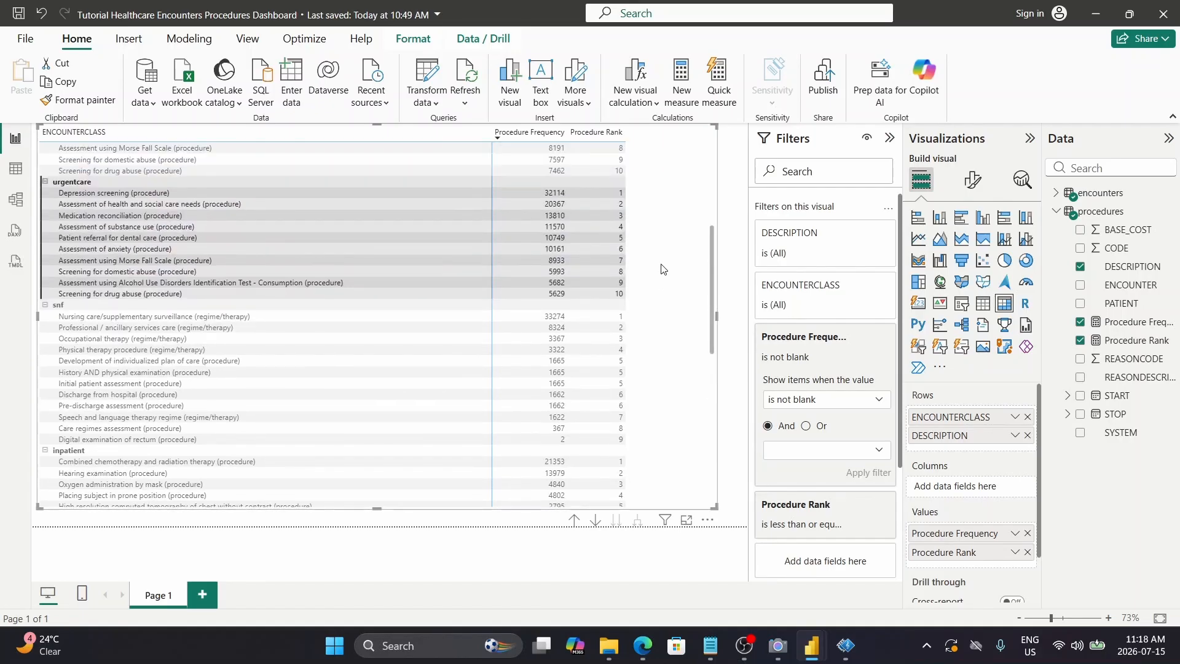
scroll(662, 269, up, 5)
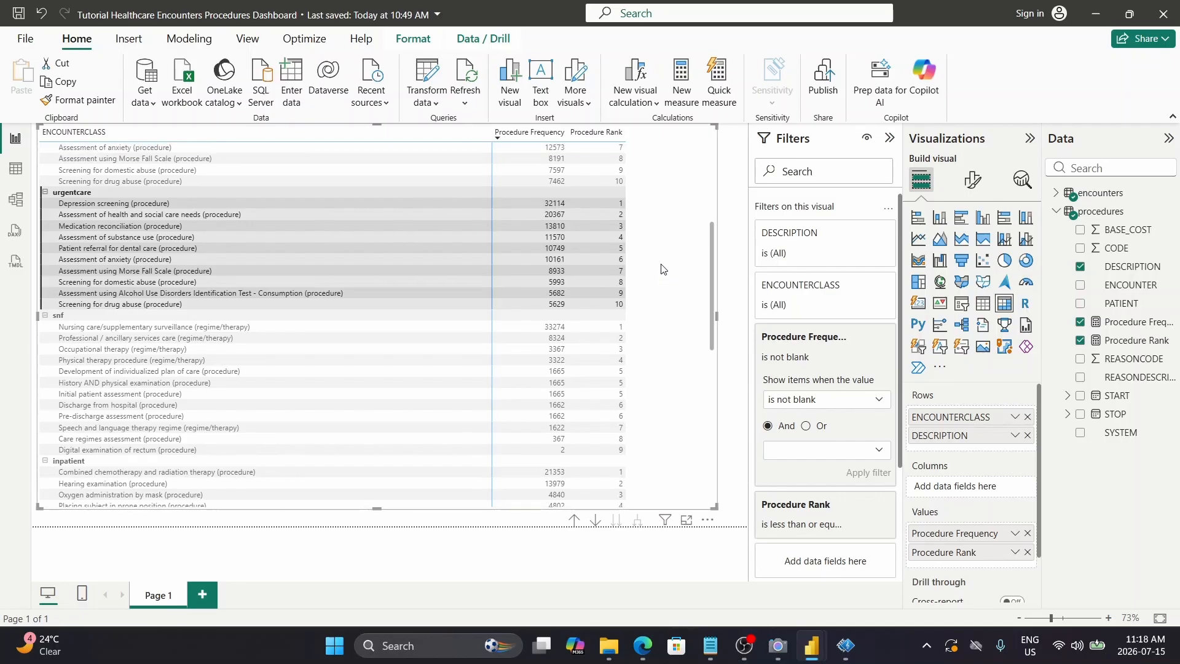
scroll(663, 268, up, 3)
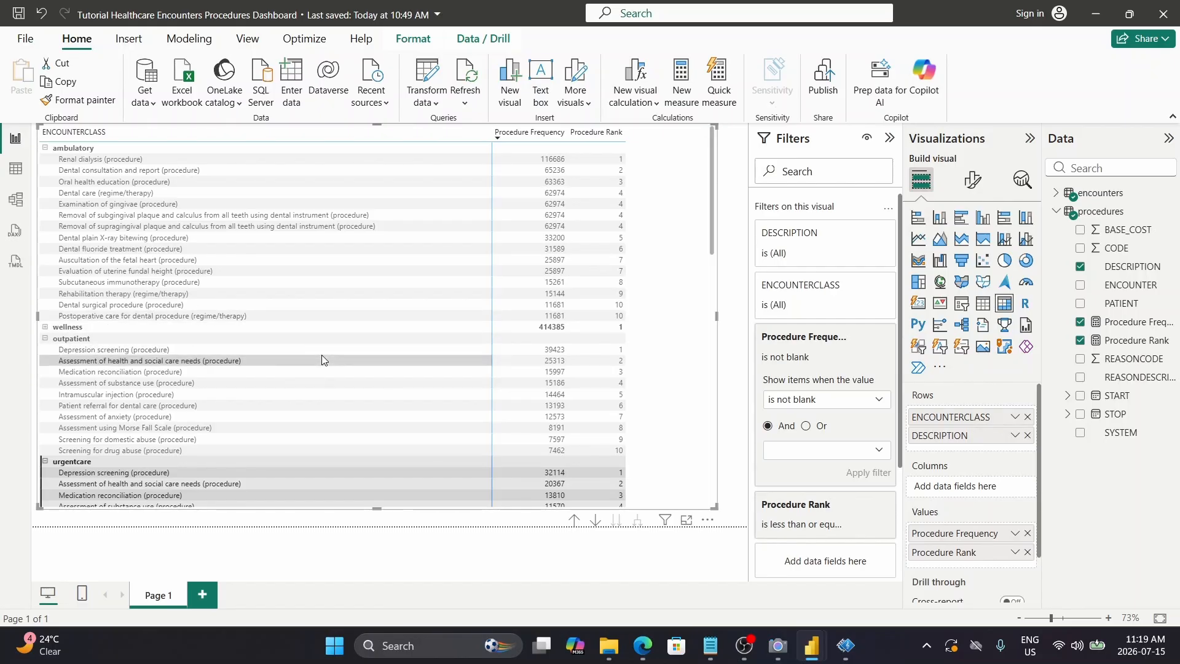
scroll(324, 360, down, 2)
scroll(323, 360, up, 2)
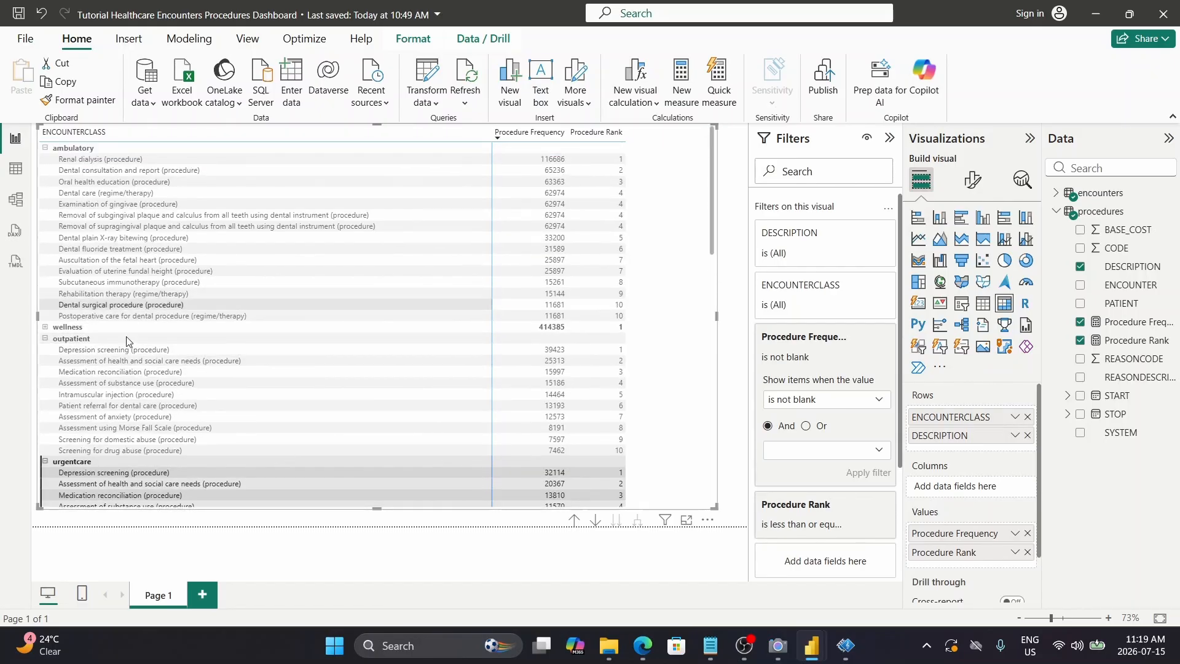
click(45, 327)
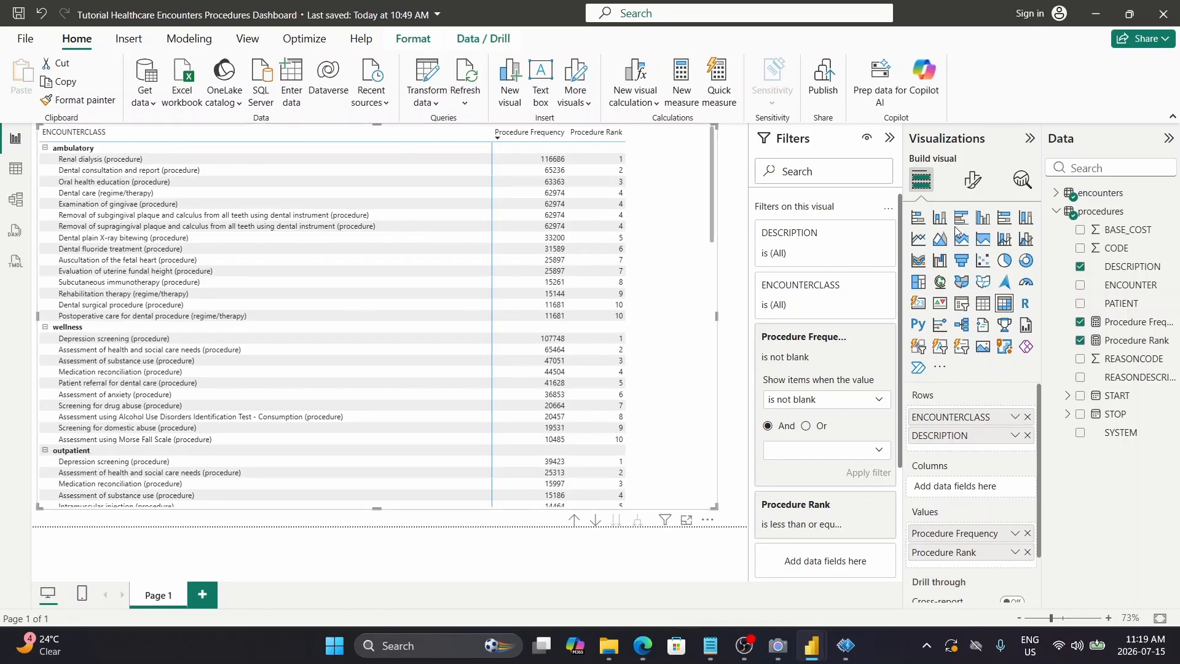
Turn on data bars in the cell elements of the matrix's Procedure Frequency series
click(971, 183)
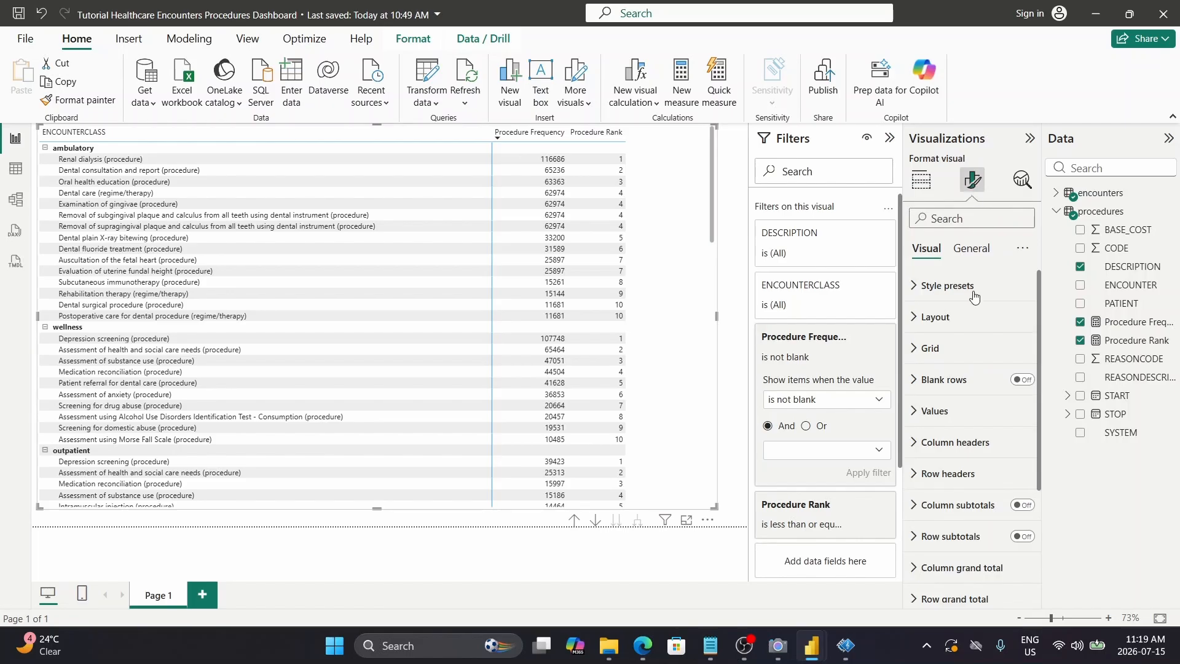
scroll(979, 308, down, 2)
scroll(978, 308, down, 2)
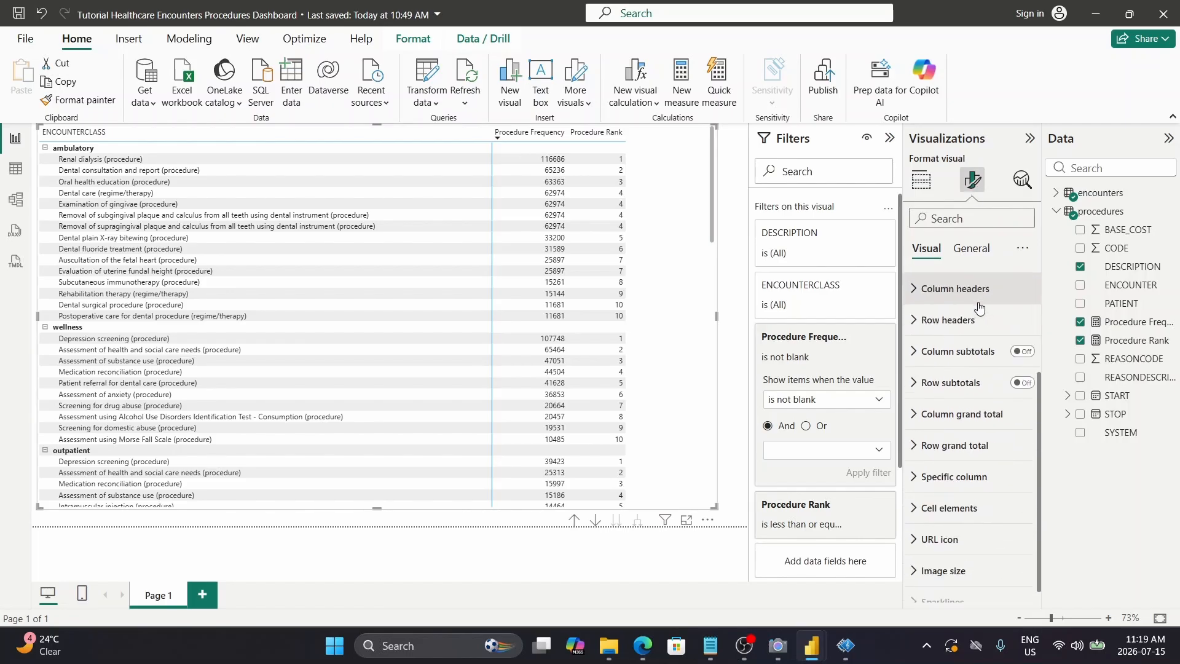
click(916, 509)
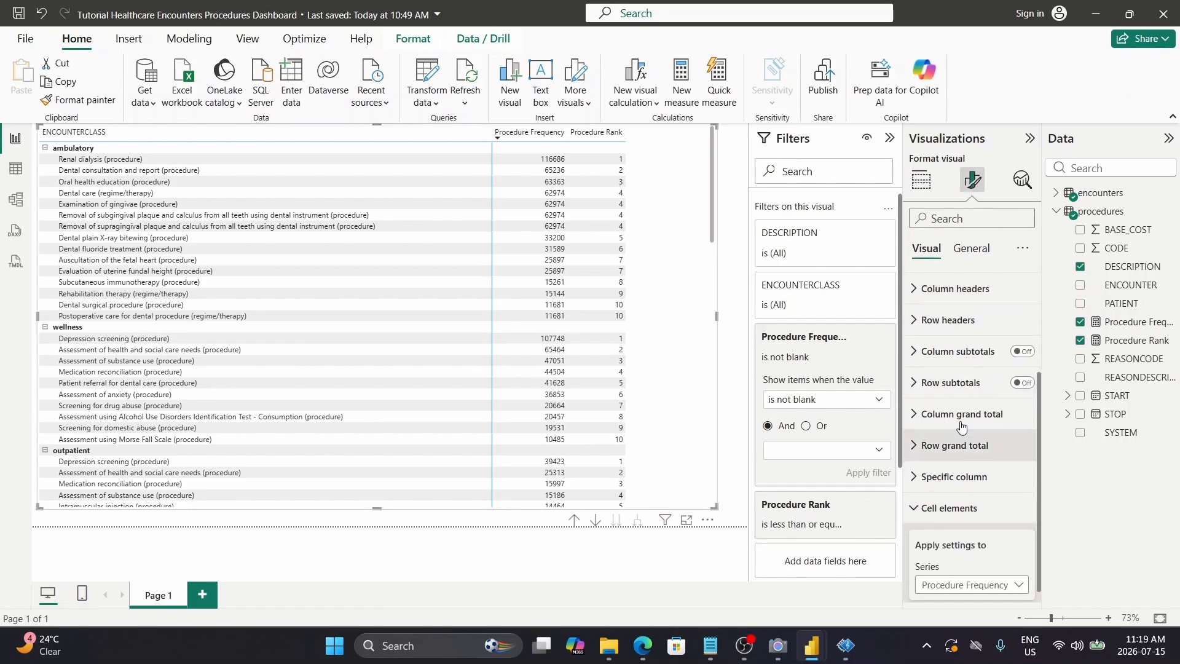
scroll(961, 418, down, 5)
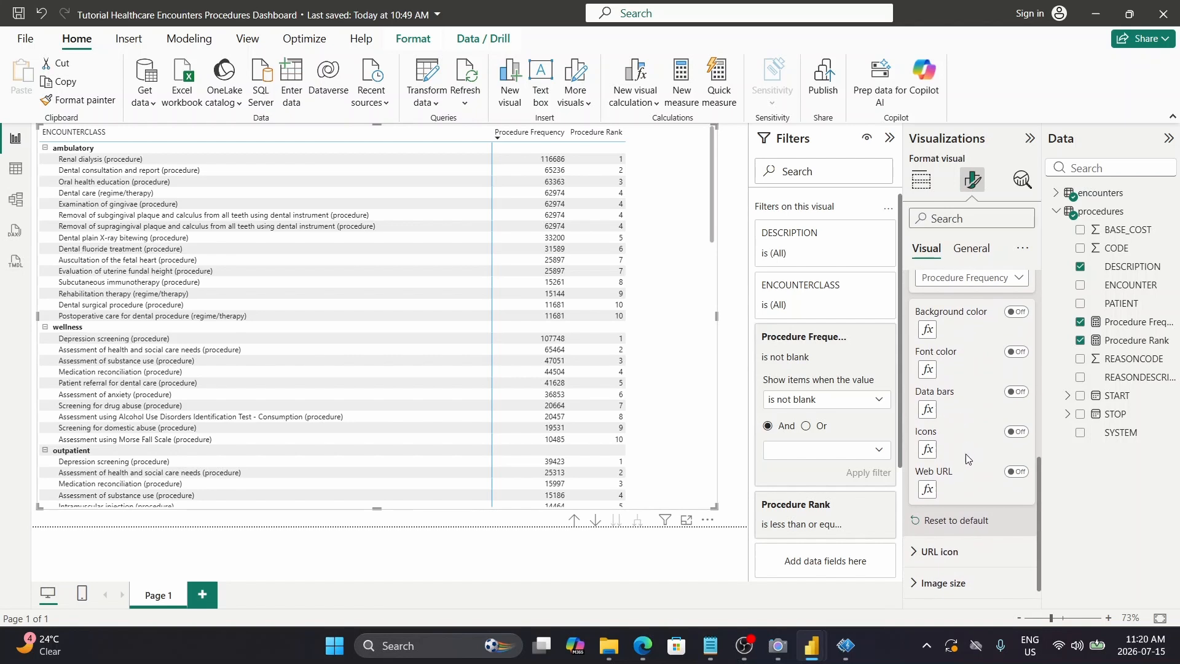
click(1017, 392)
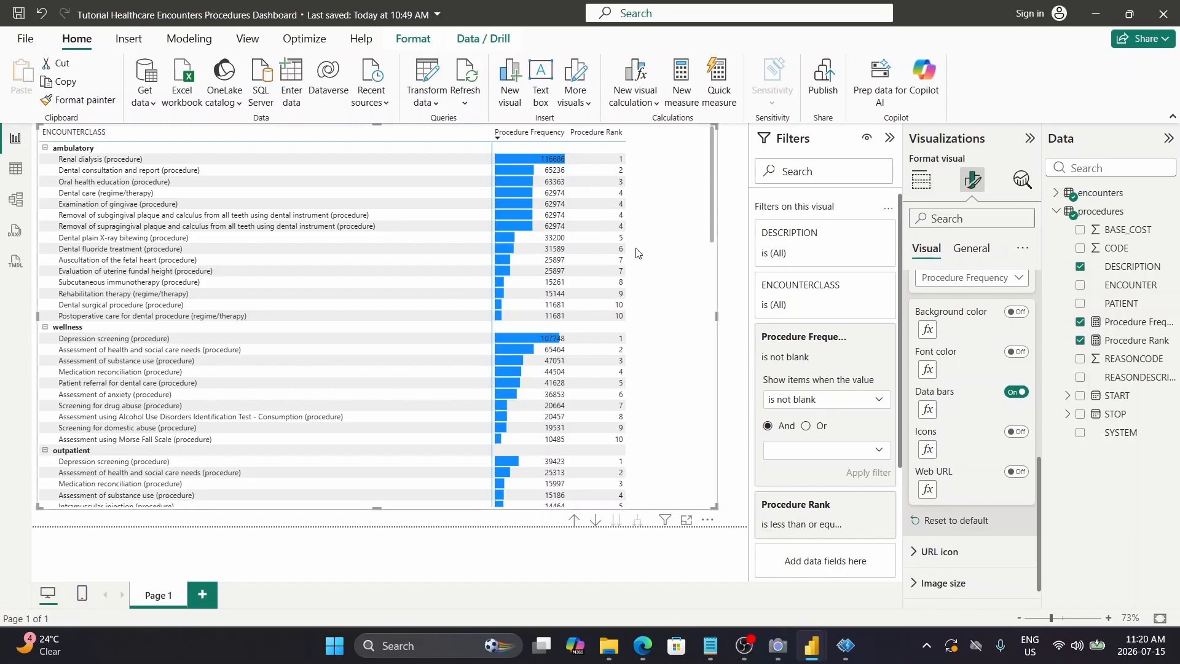
Collapse the Filters pane and narrow the matrix visual so it ends just past the Procedure Rank column
scroll(653, 258, down, 5)
scroll(653, 259, down, 5)
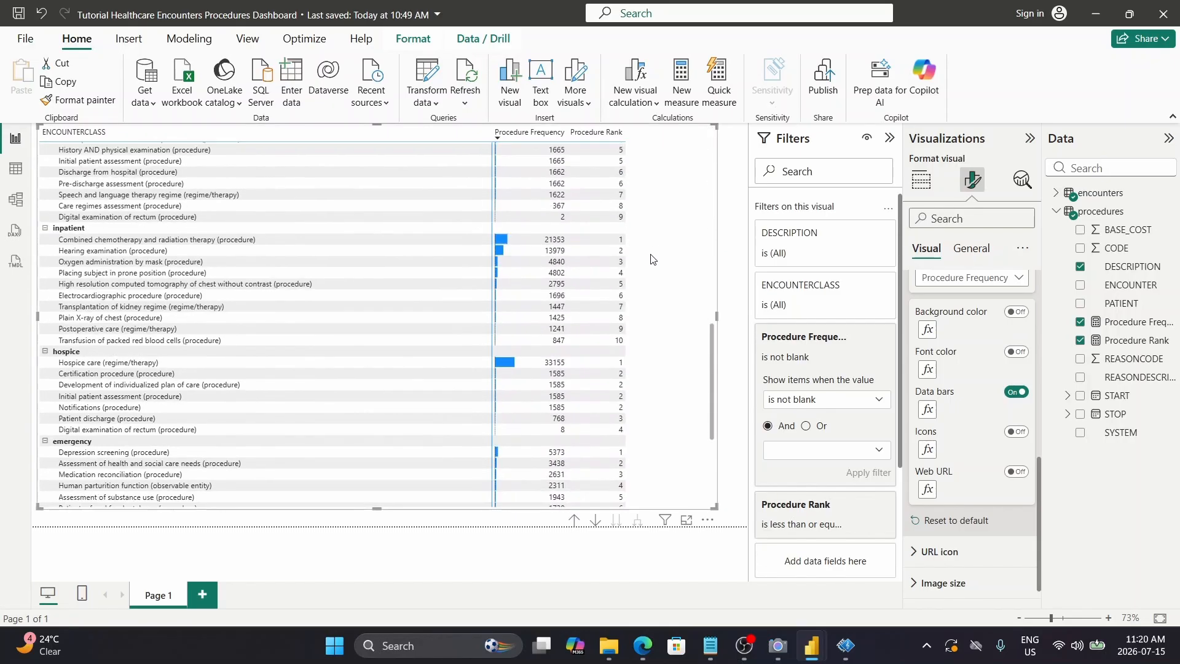
scroll(653, 258, up, 6)
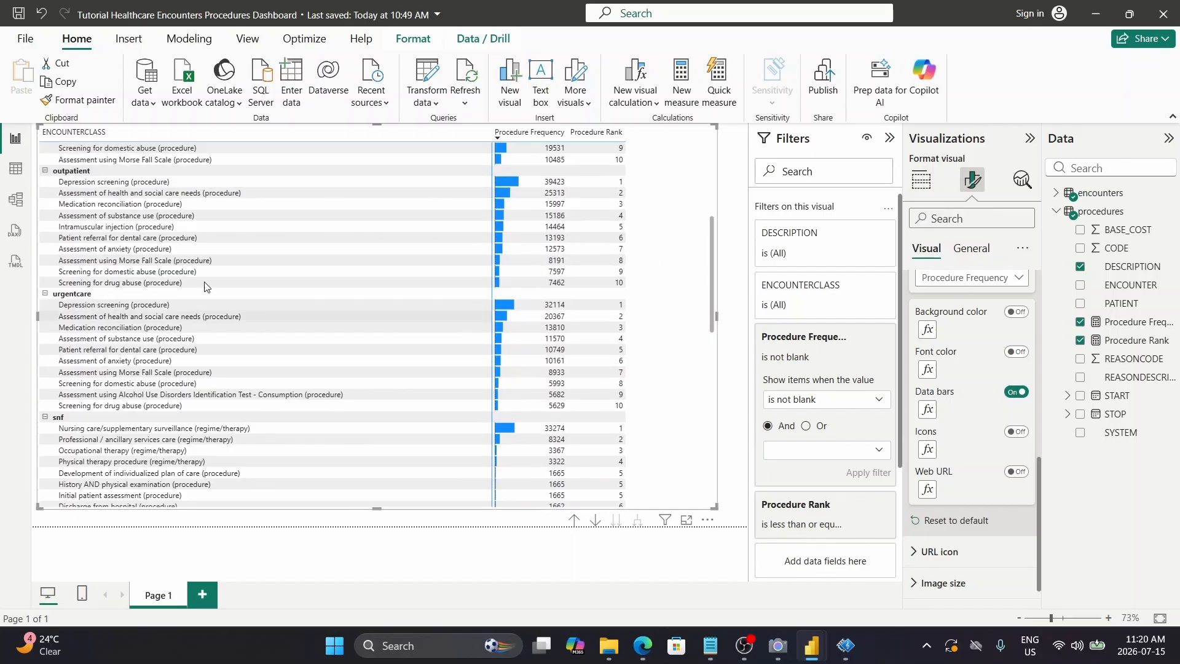
scroll(312, 234, up, 3)
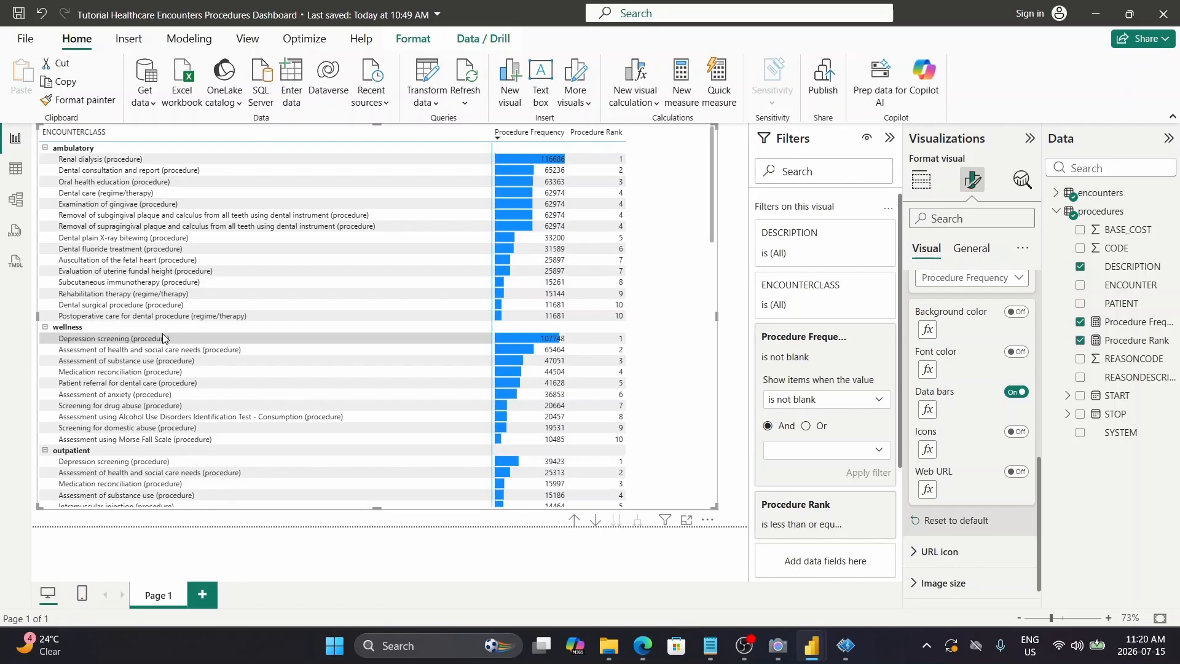
click(889, 138)
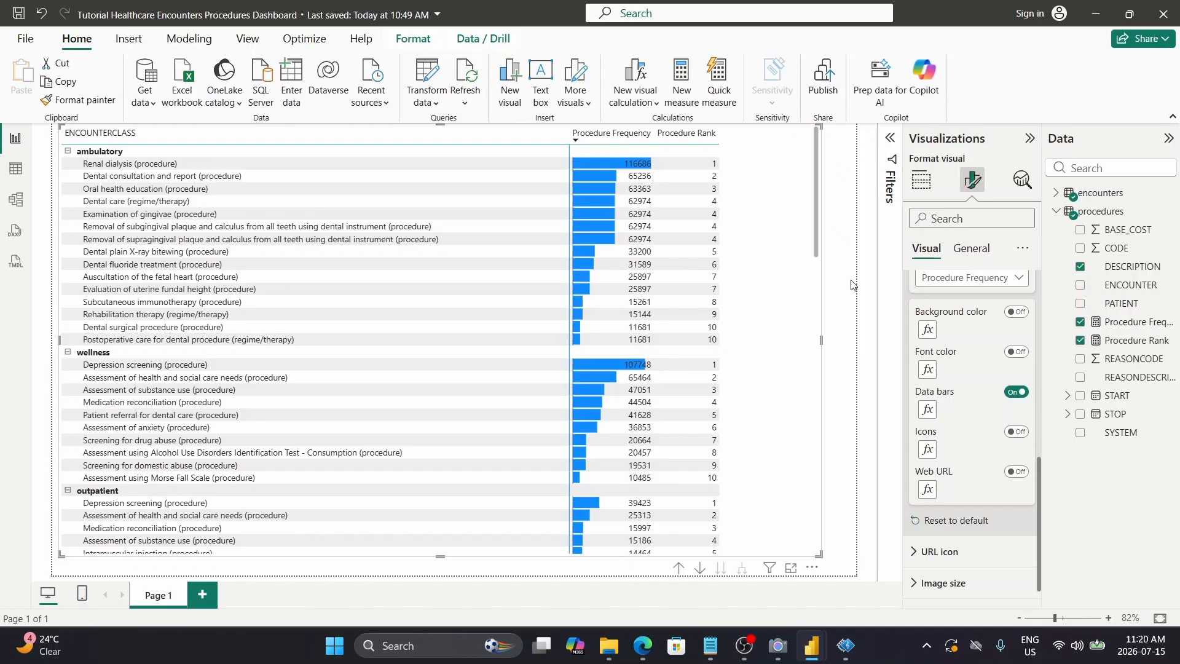
drag(821, 340, 741, 356)
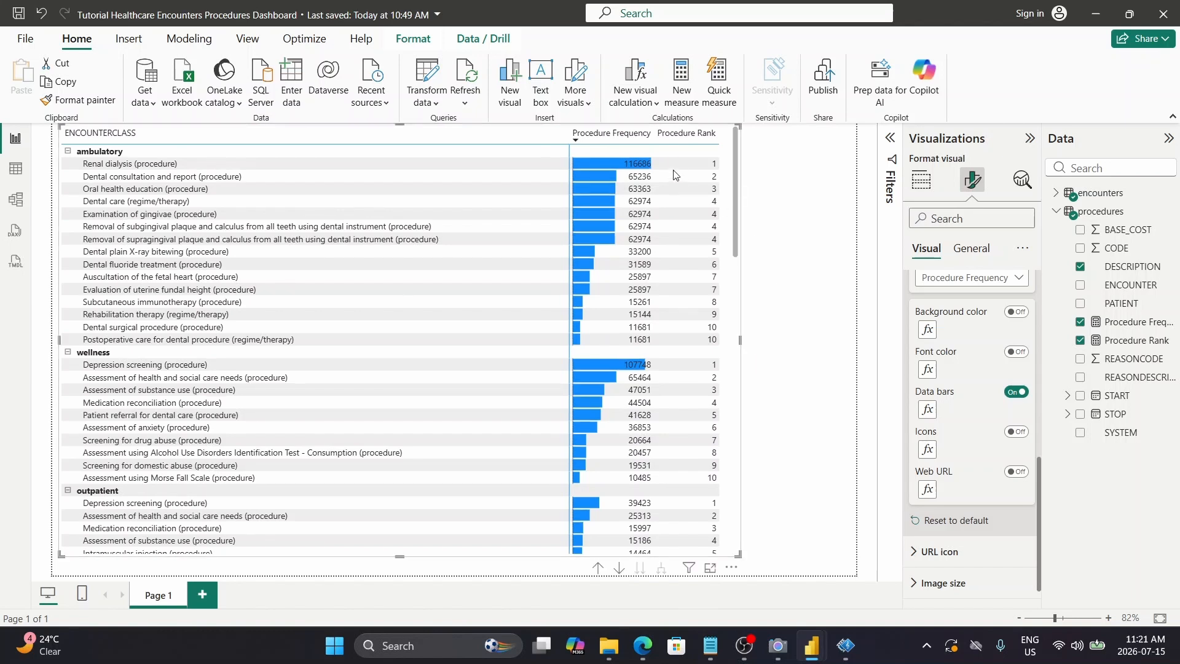